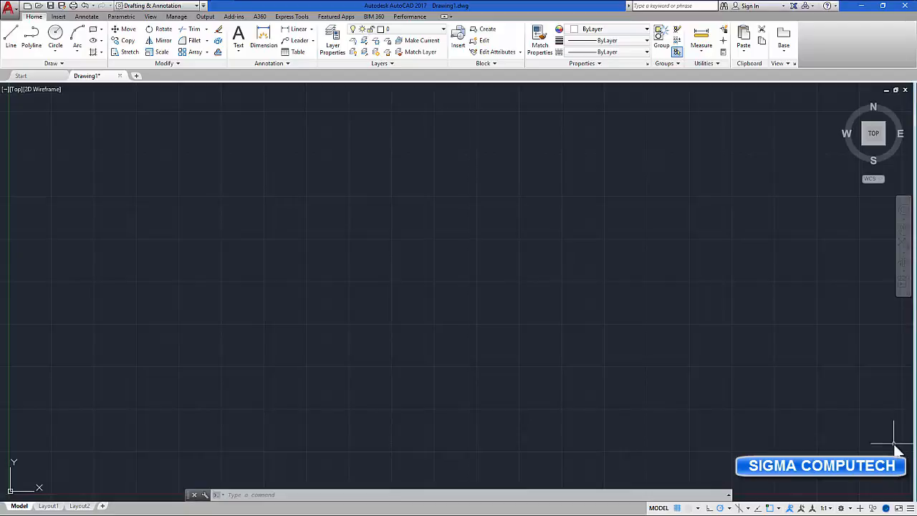
Switch to the 3D Modeling workspace and draw a horizontal and a vertical construction line crossing at one point
left_click(192, 6)
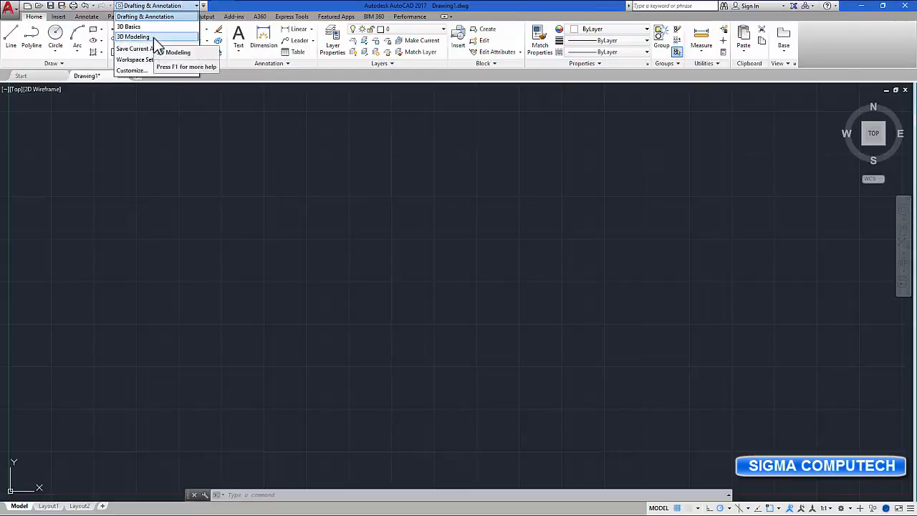
left_click(153, 37)
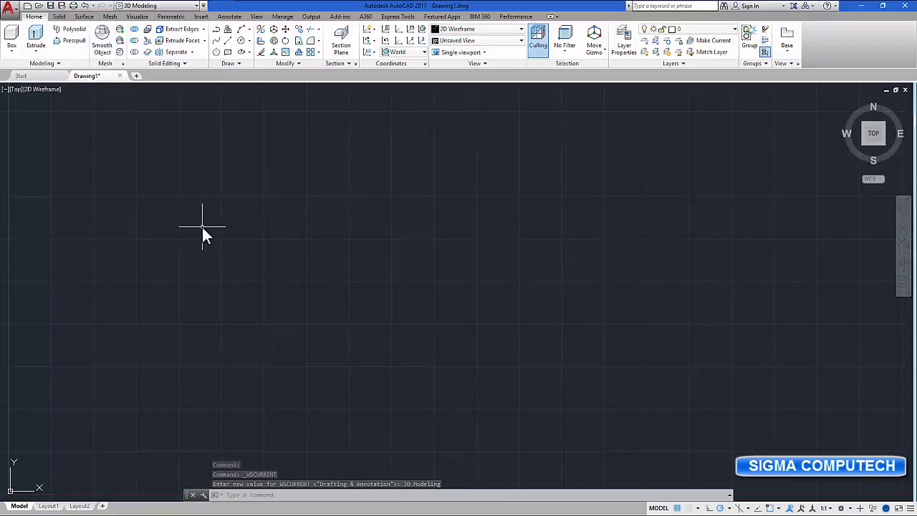
left_click(240, 63)
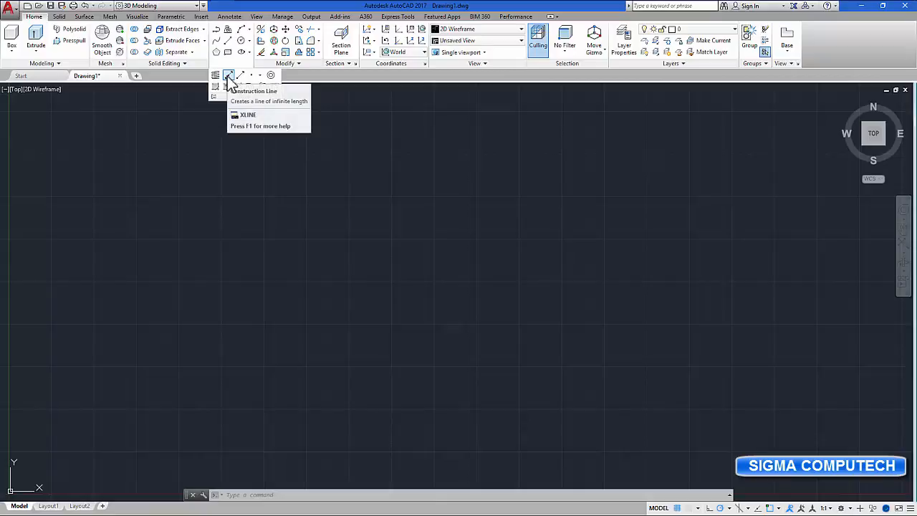
left_click(227, 76)
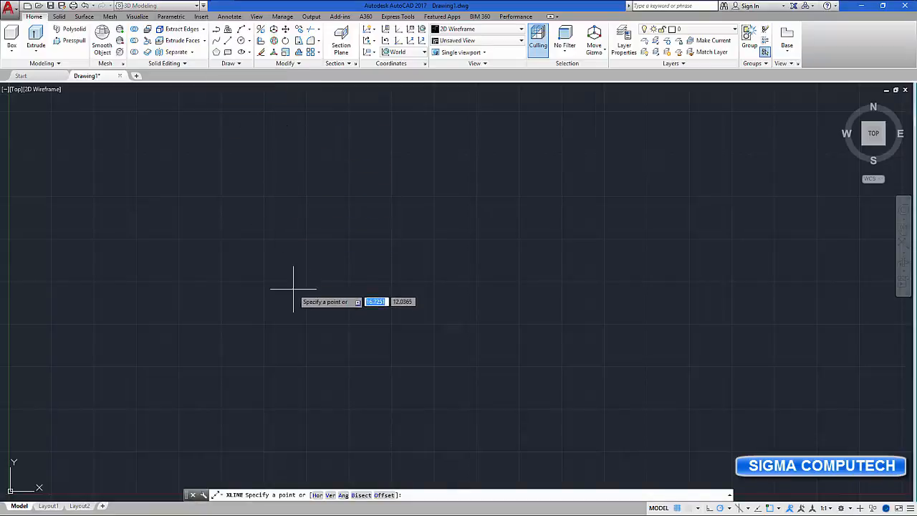
left_click(347, 282)
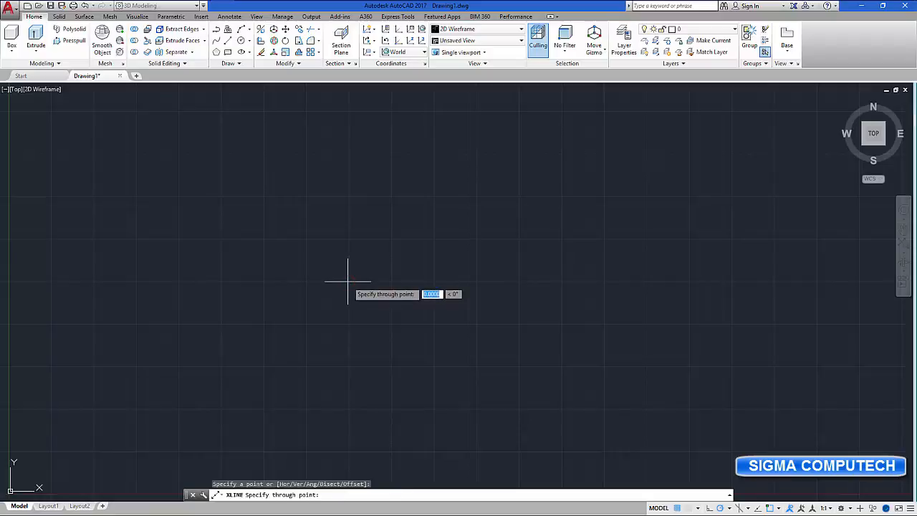
left_click(429, 282)
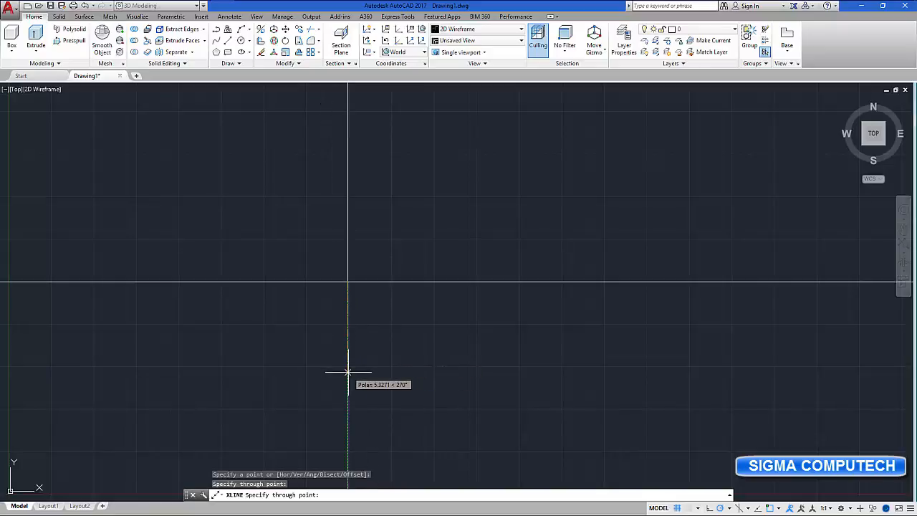
left_click(346, 173)
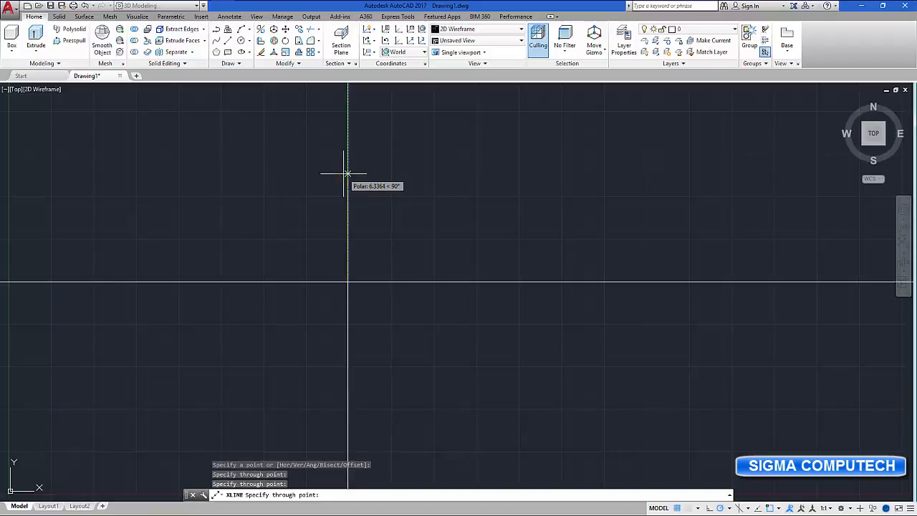
key("Return")
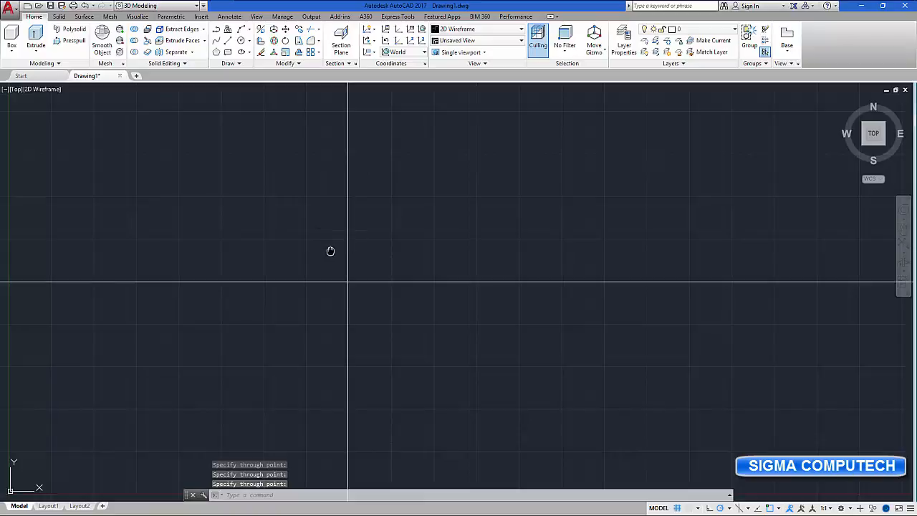
Draw a circle of radius 3.4 centred on the intersection of the two construction lines
mouse_move(329, 250)
middle_mouse_down()
mouse_move(429, 243)
mouse_move(419, 239)
middle_mouse_up()
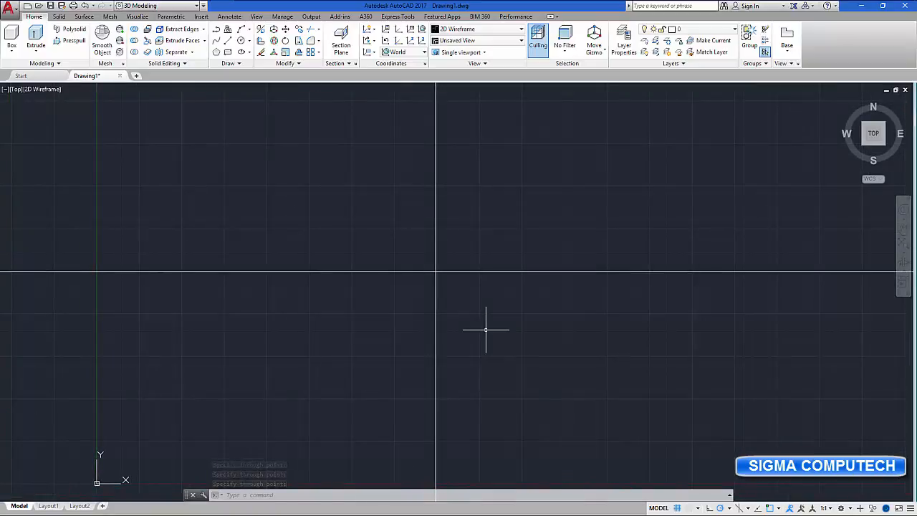
left_click(241, 41)
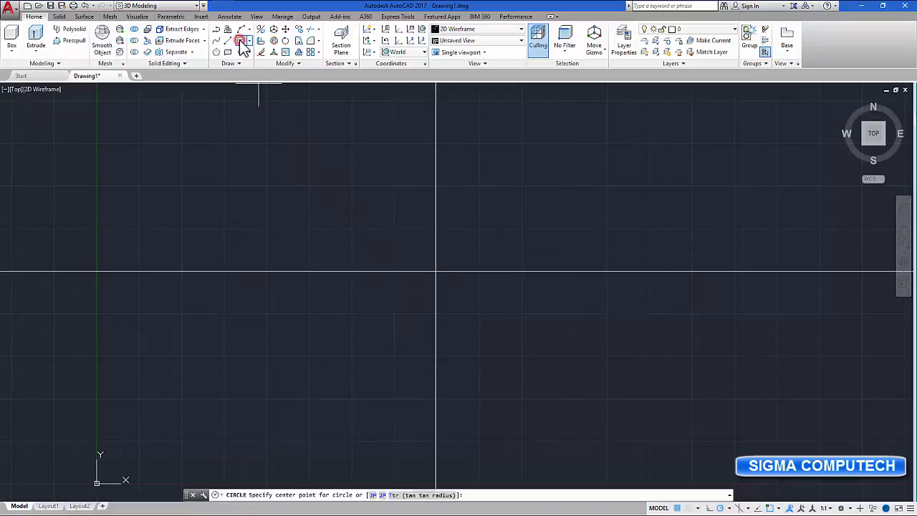
left_click(436, 271)
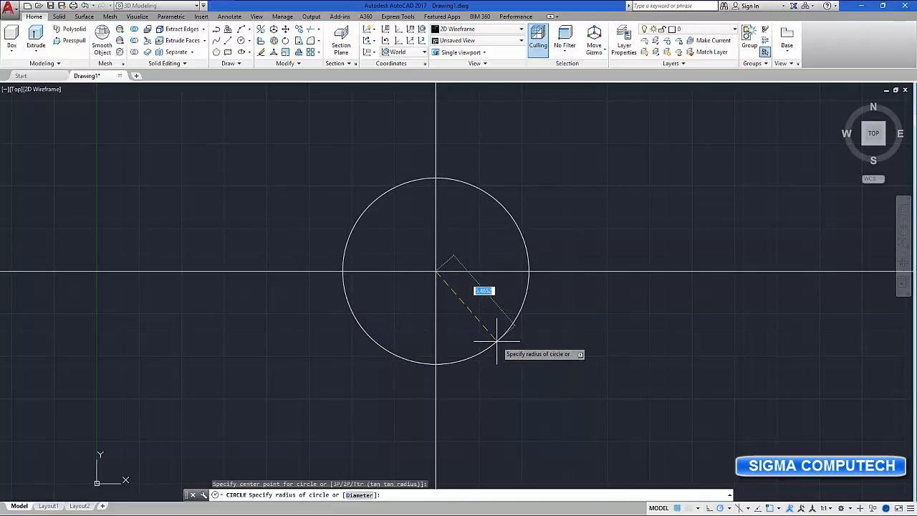
type("3.4")
key("Return")
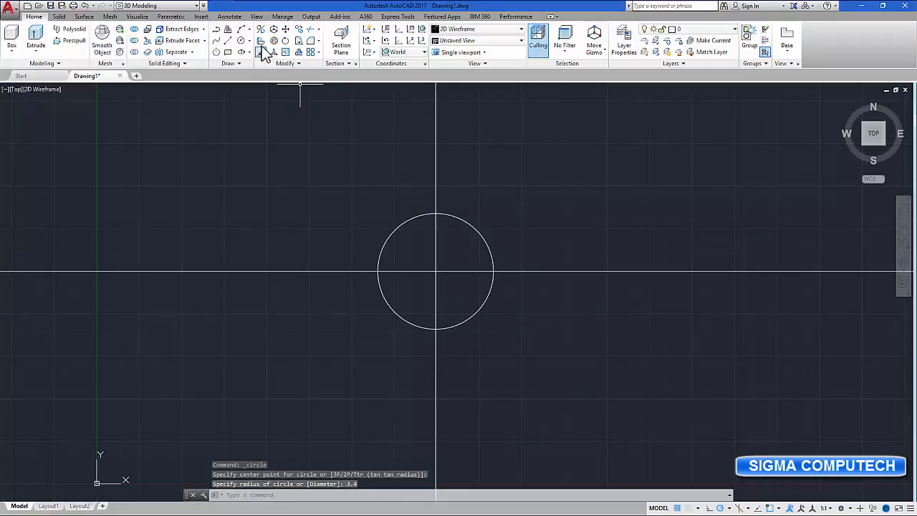
Add two concentric circles of radius 3 and 2.5 at the same centre inside the first circle
left_click(240, 40)
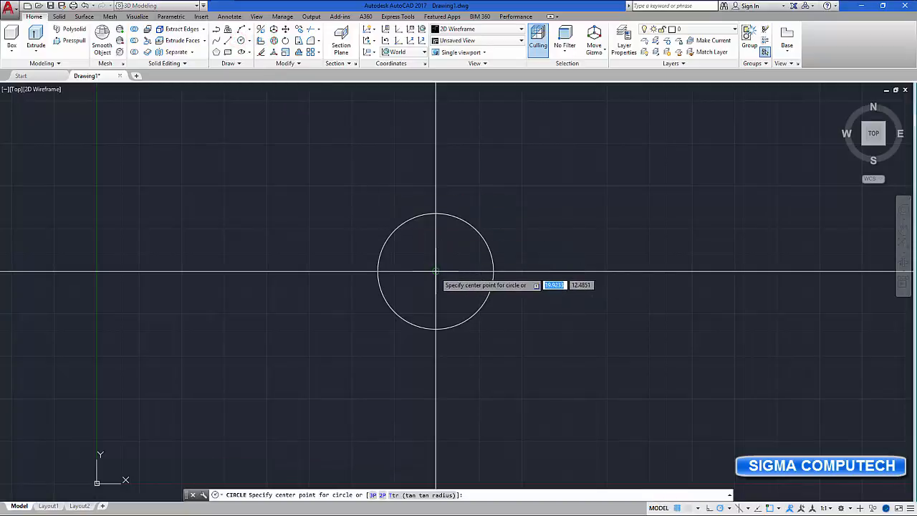
left_click(436, 272)
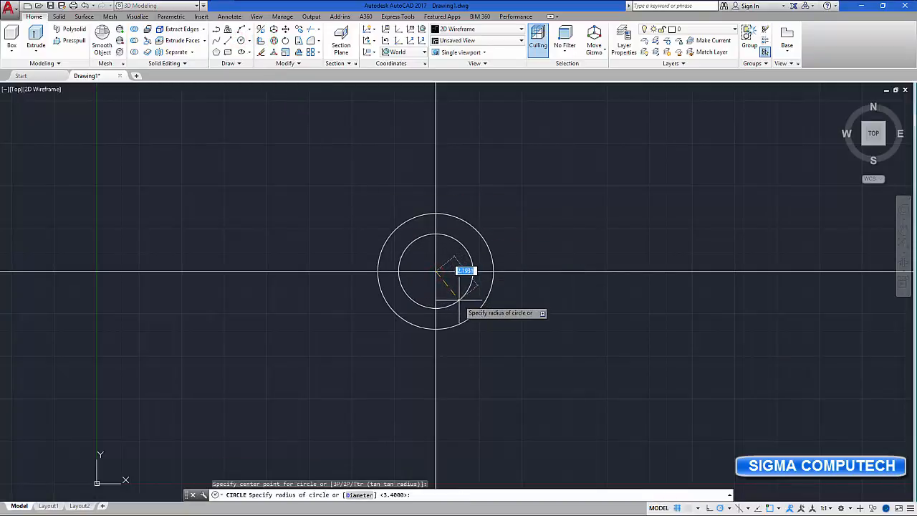
type("3")
key("Return")
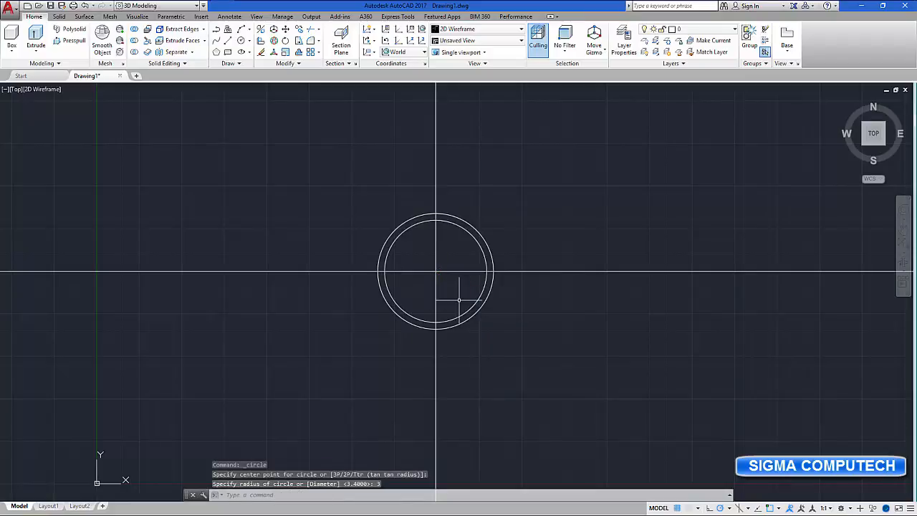
left_click(242, 42)
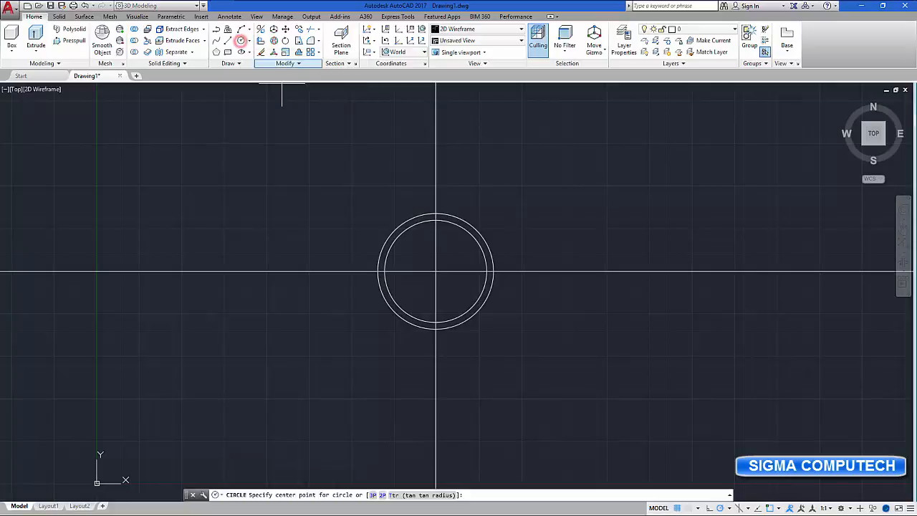
left_click(435, 272)
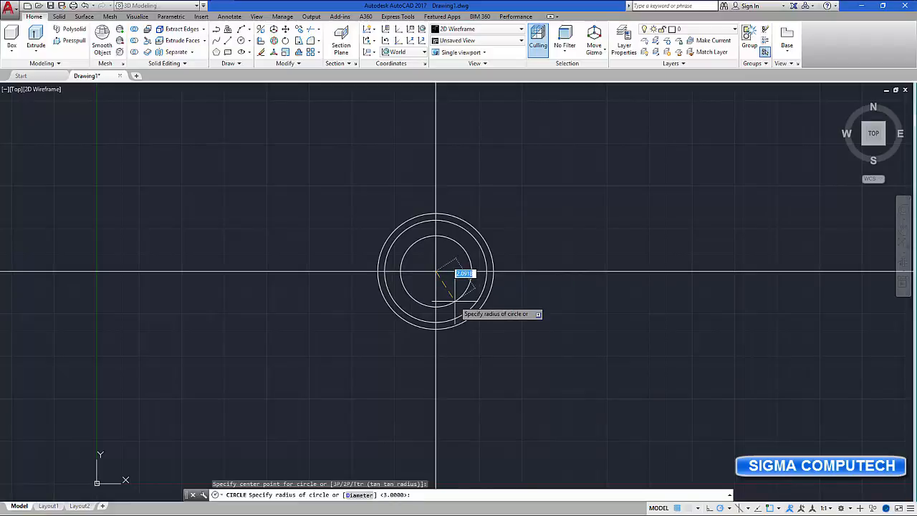
type("2.5")
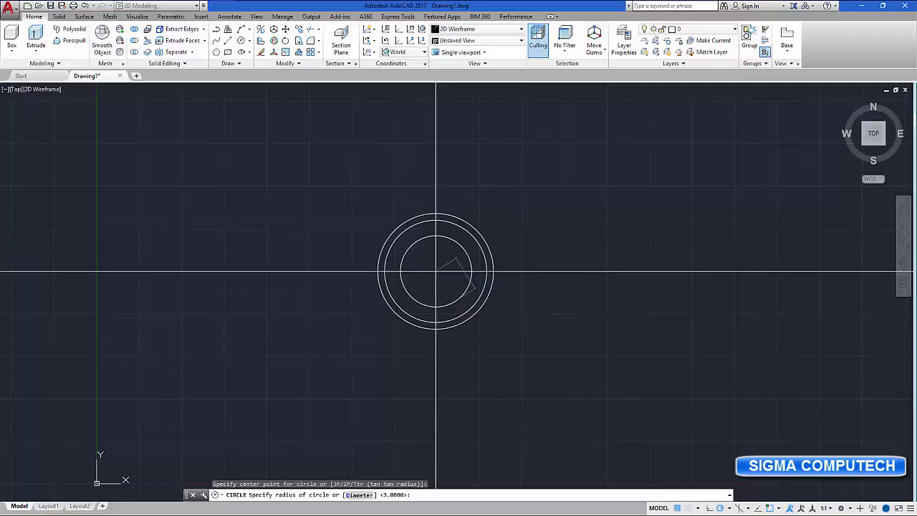
key("Return")
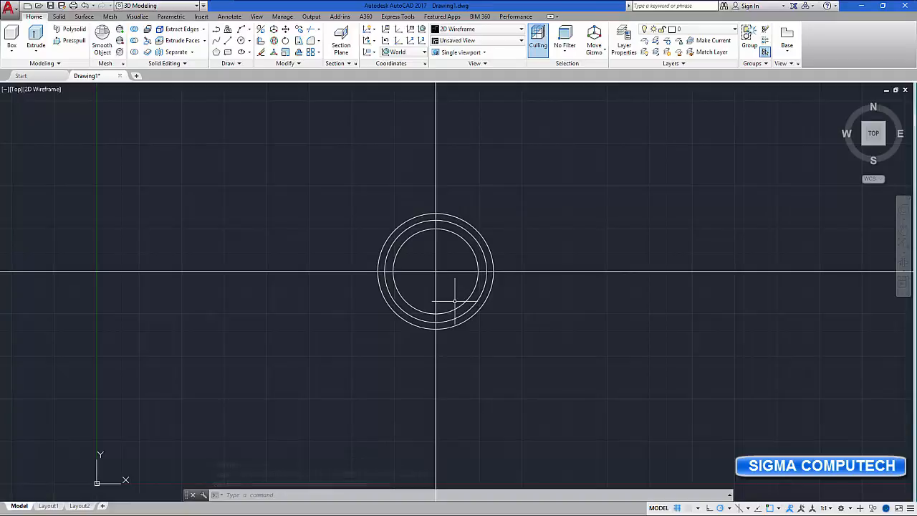
Offset the horizontal construction line by 0.07 both above and below
scroll(472, 290, "up", 2)
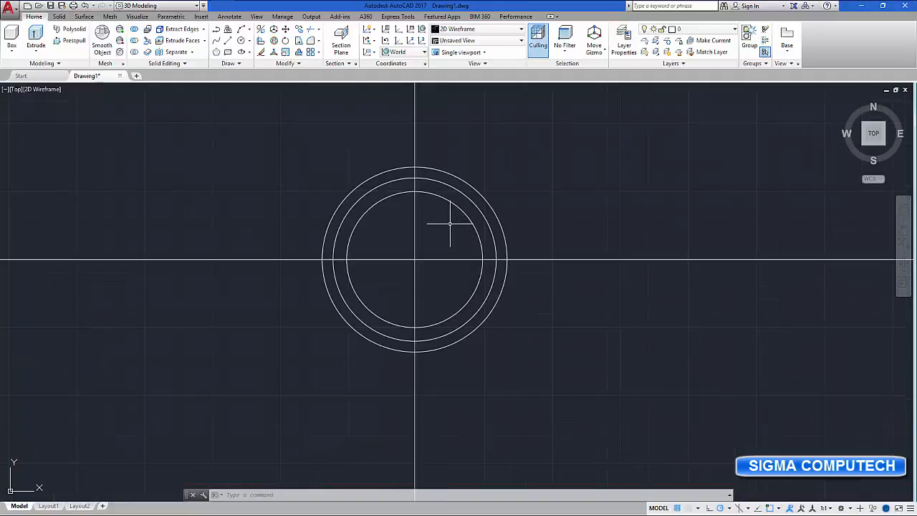
left_click(298, 51)
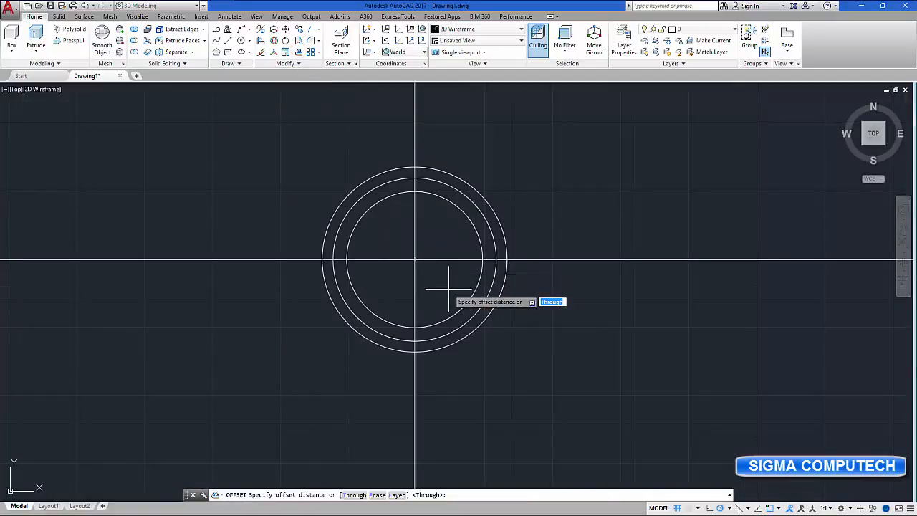
type(".0700")
key("Return")
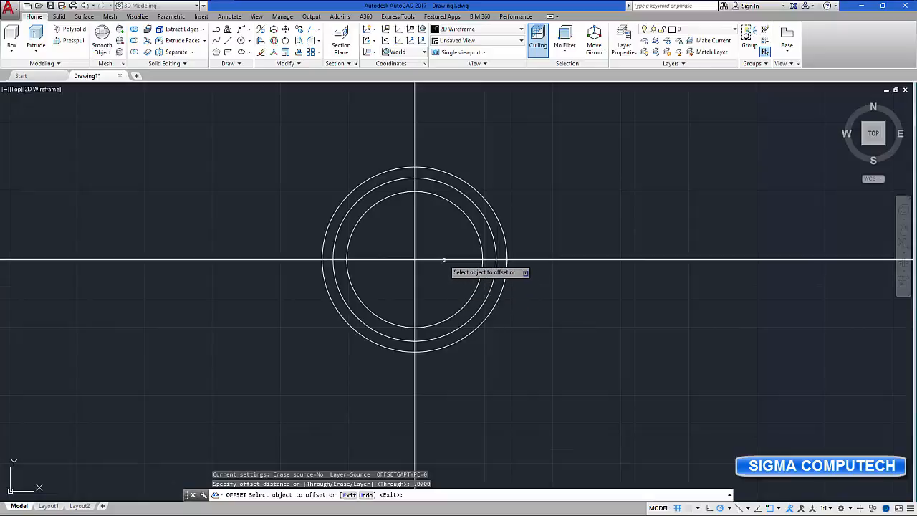
left_click(443, 260)
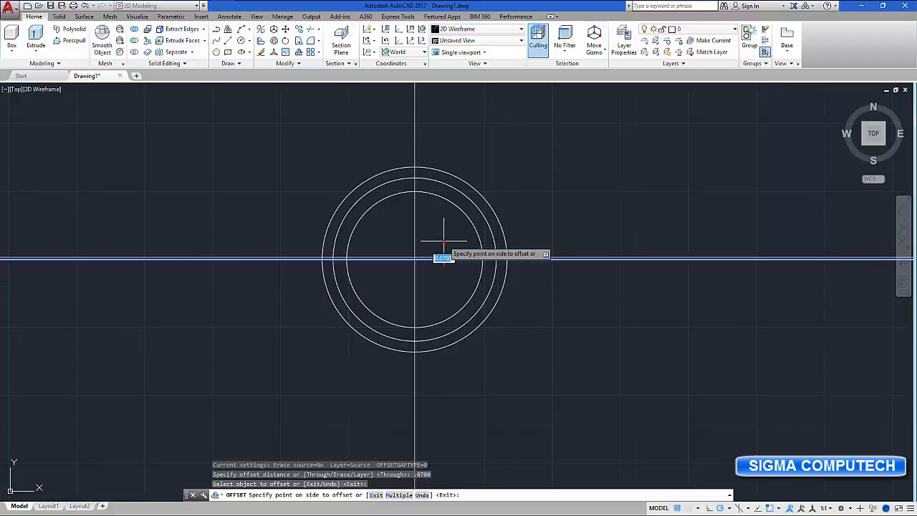
left_click(444, 242)
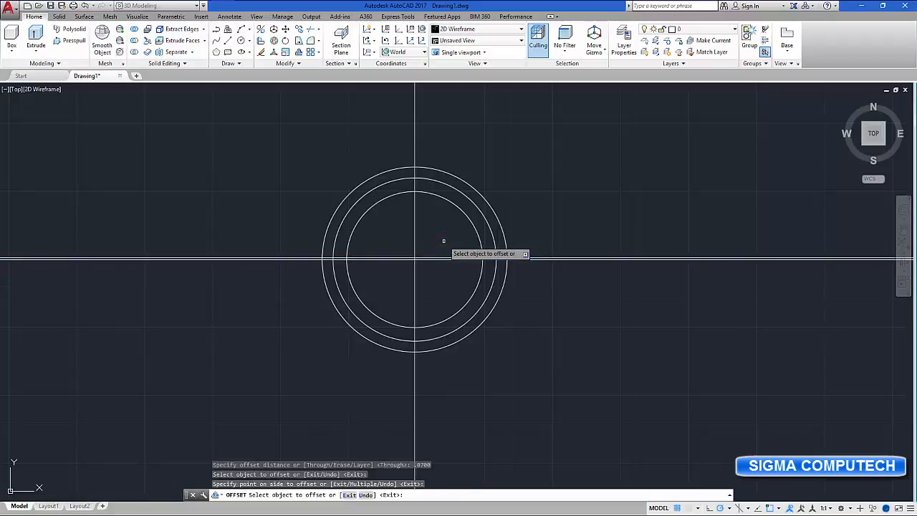
scroll(443, 242, "up", 6)
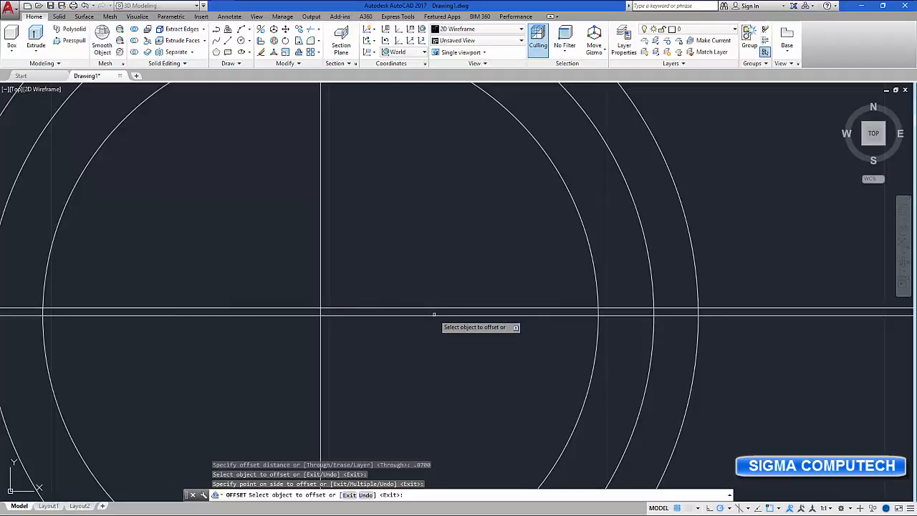
left_click(434, 313)
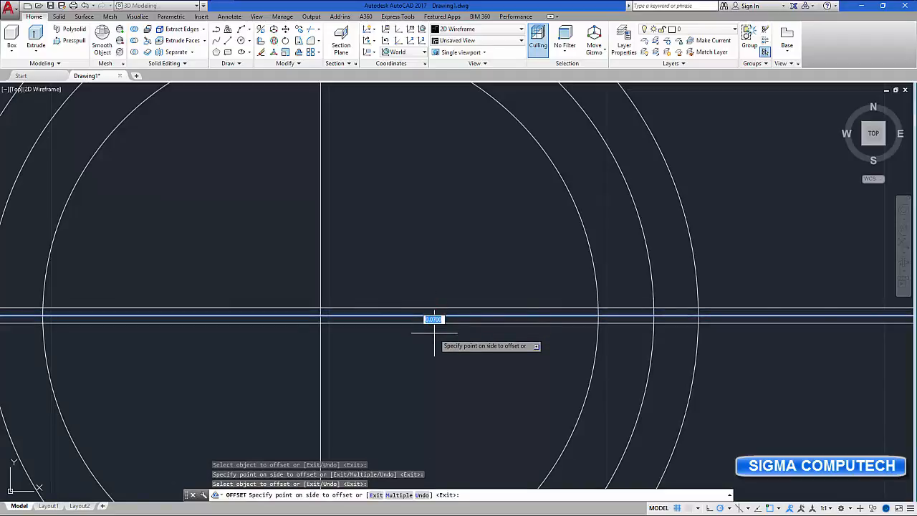
left_click(434, 332)
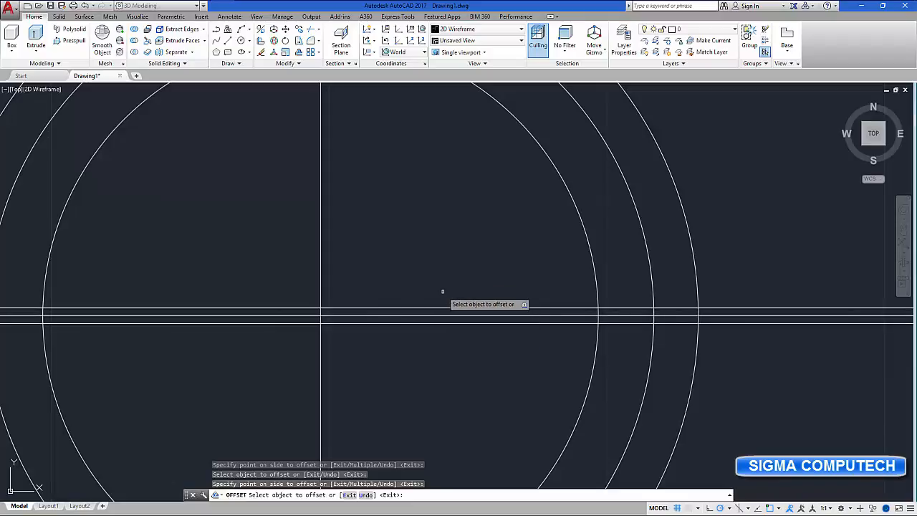
Offset the central horizontal construction line by 0.22 both above and below
left_click(298, 54)
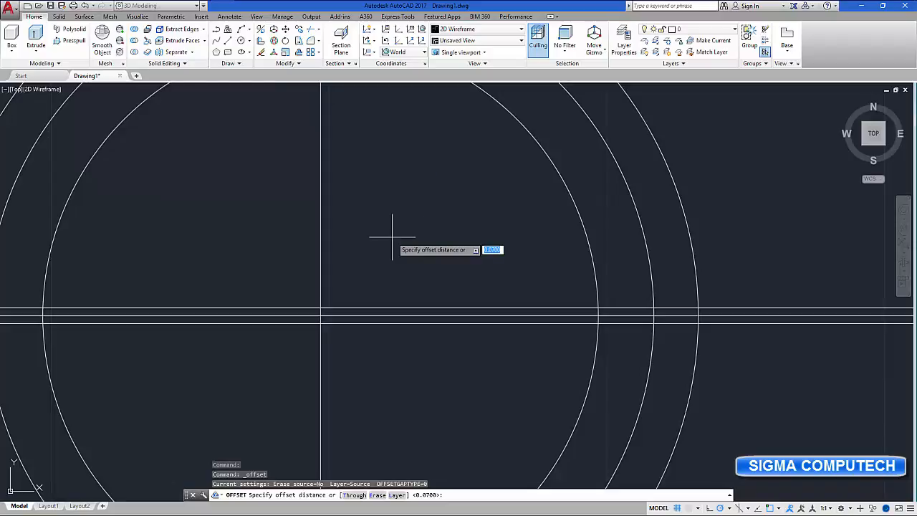
type(".2200")
key("Return")
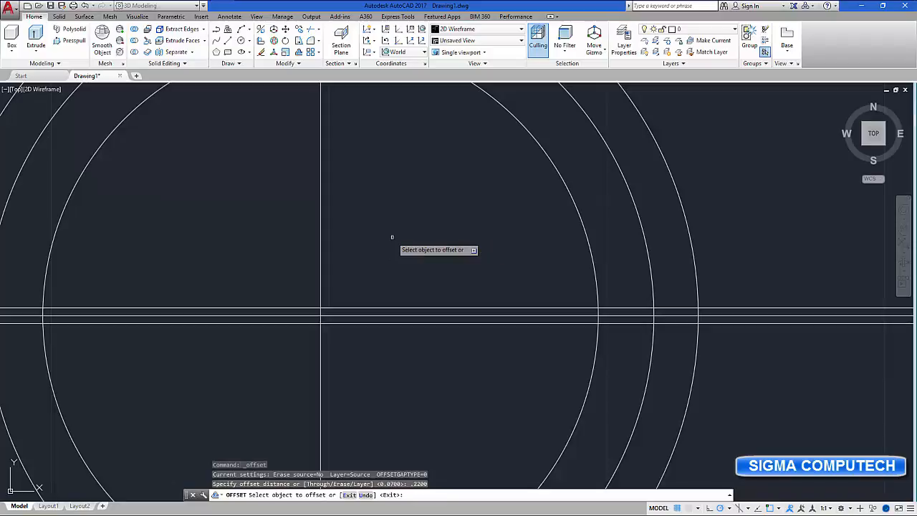
left_click(420, 311)
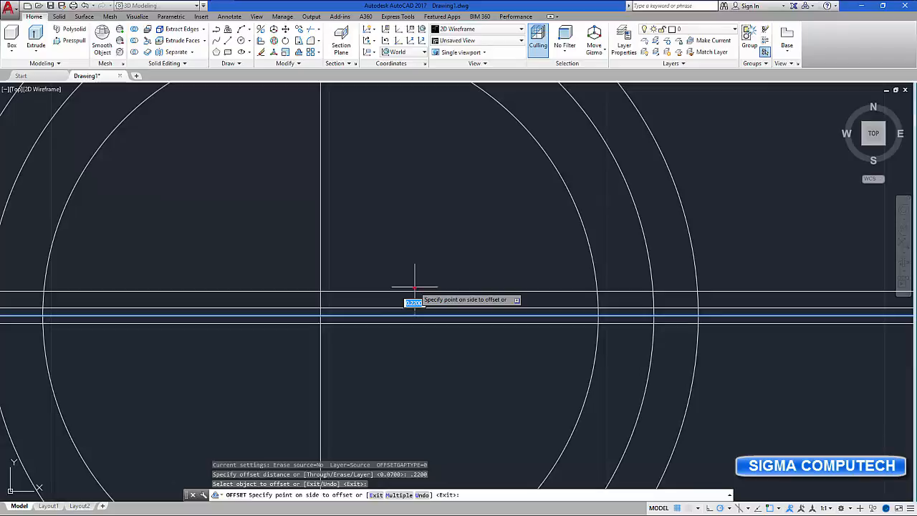
left_click(414, 287)
left_click(413, 312)
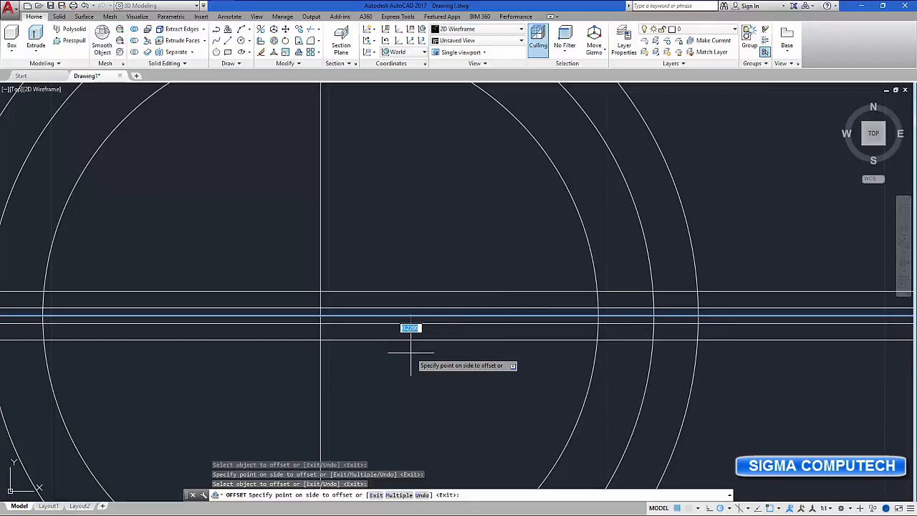
left_click(410, 352)
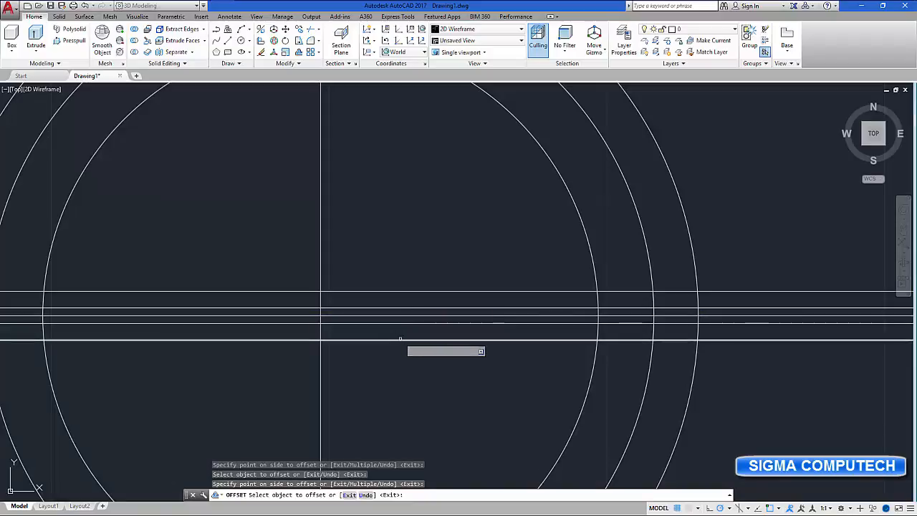
Offset the vertical construction line by 0.25 to both the left and the right
left_click(299, 52)
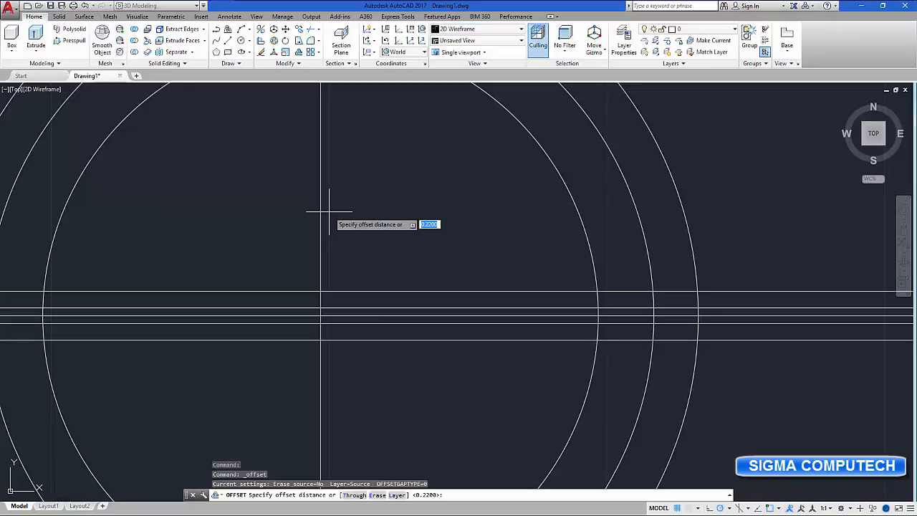
key("BackSpace")
key("Return")
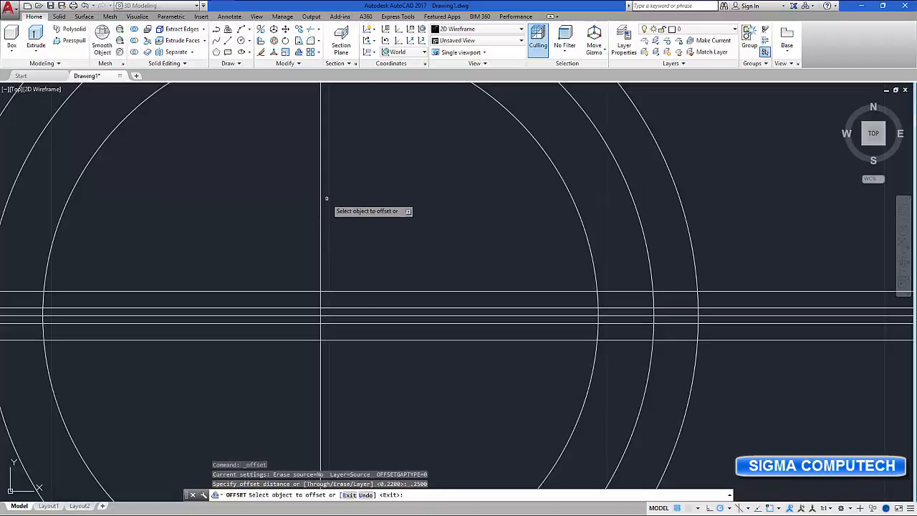
left_click(321, 184)
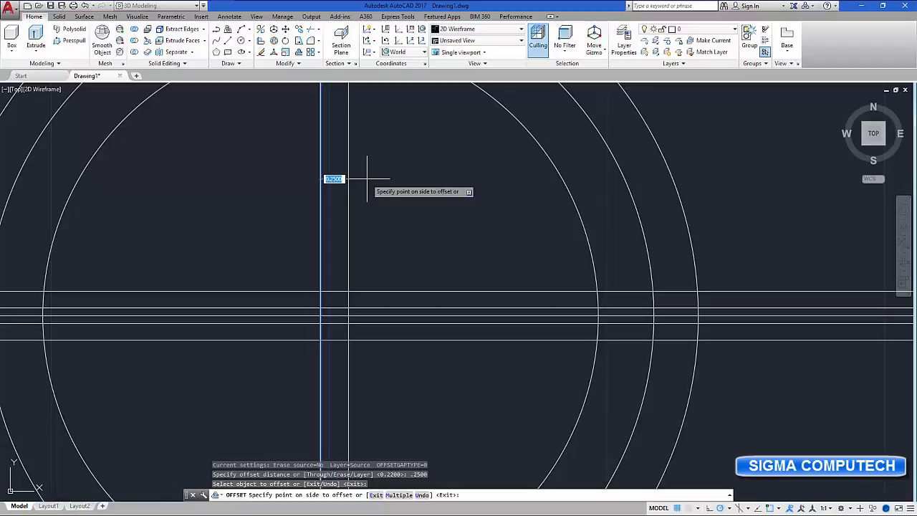
left_click(366, 179)
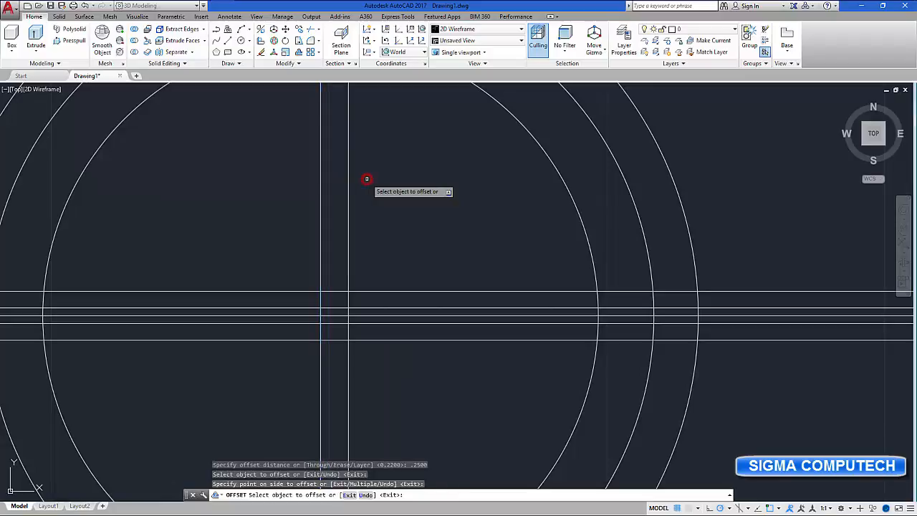
left_click(320, 176)
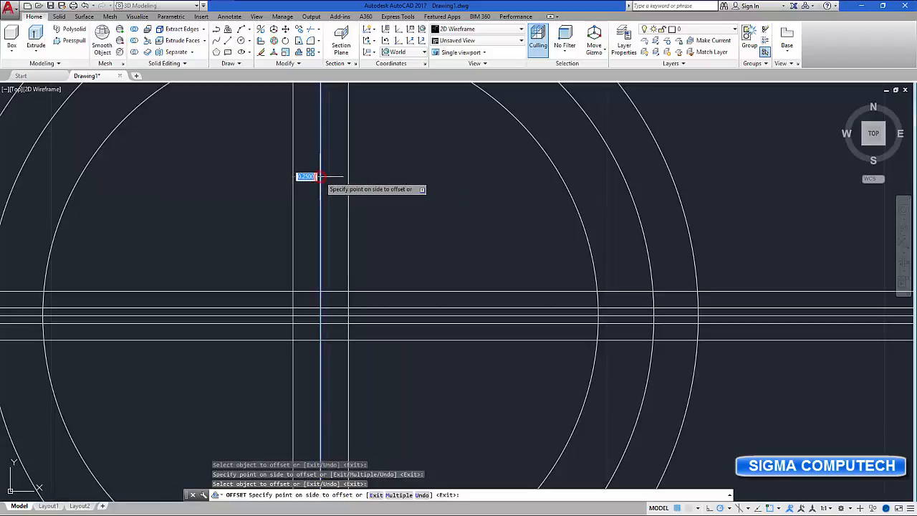
left_click(269, 166)
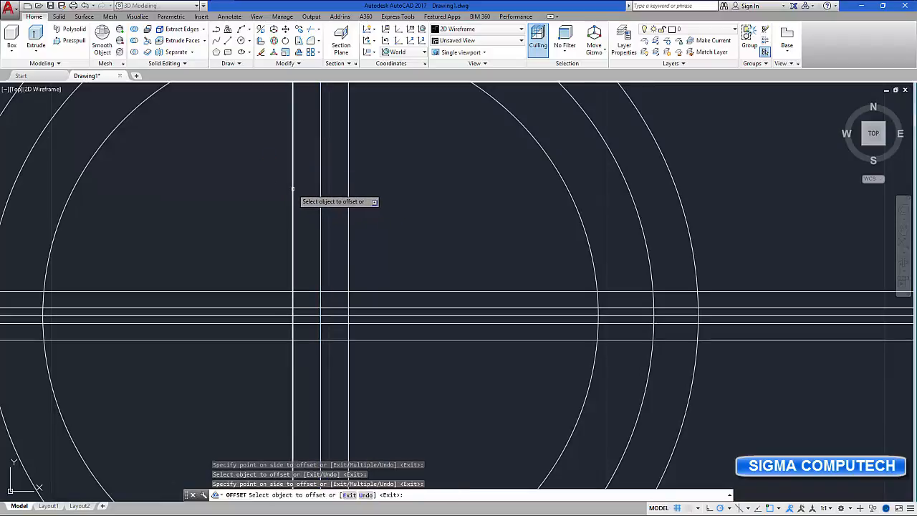
Trim the innermost circle's upper-left and upper-right portions, keeping the short top arc between the offset vertical lines
scroll(332, 201, "down", 4)
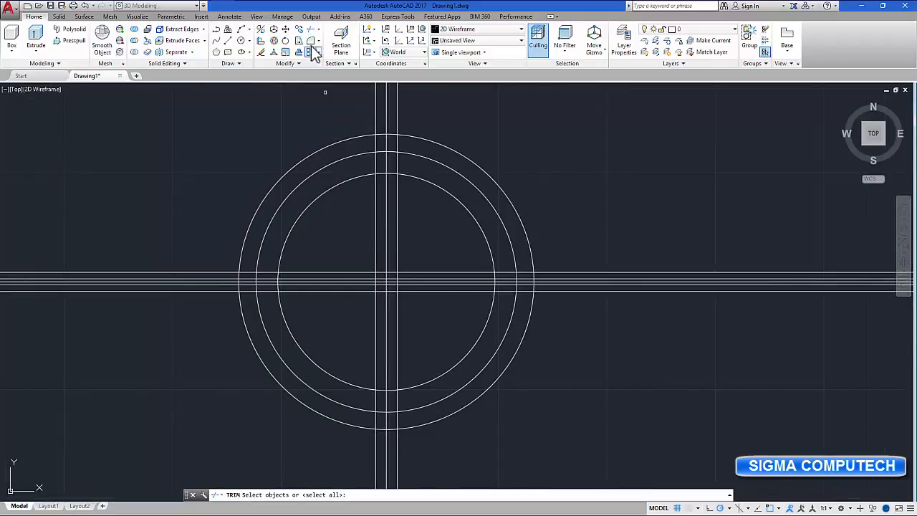
left_click(311, 33)
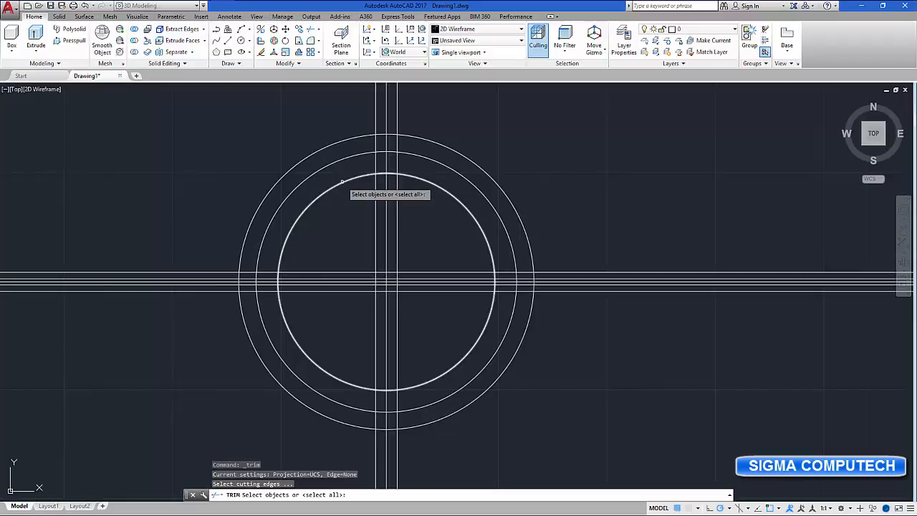
key("Return")
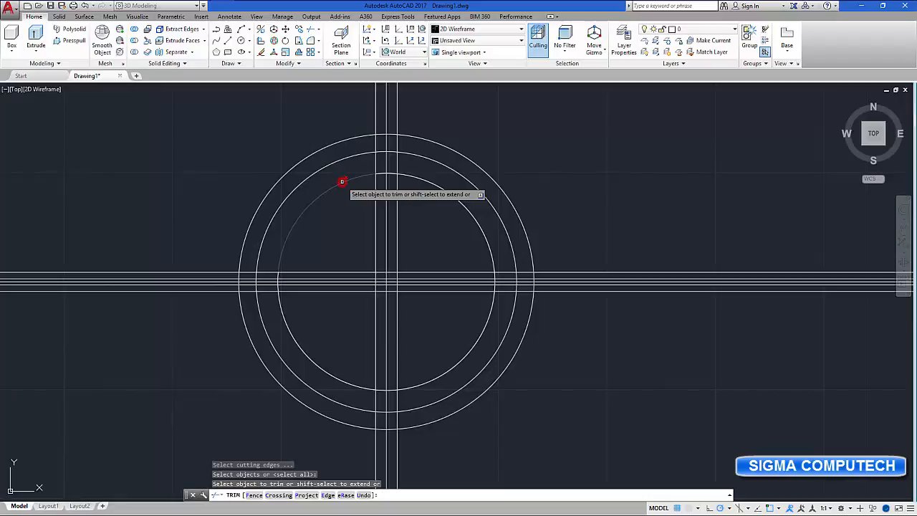
left_click(342, 181)
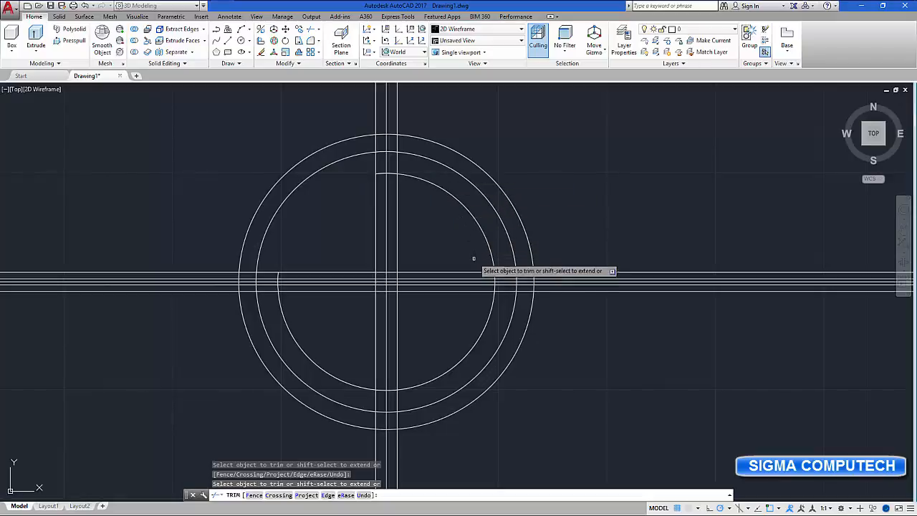
left_click(452, 195)
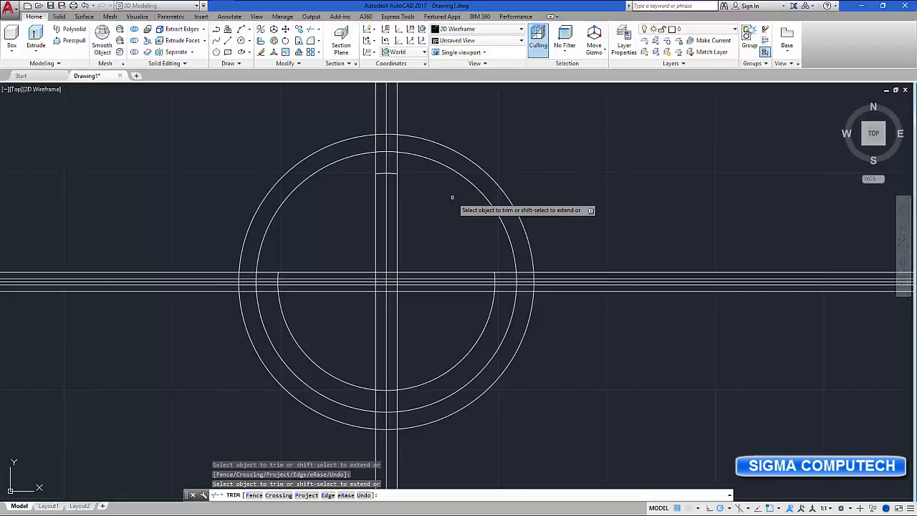
key("Escape")
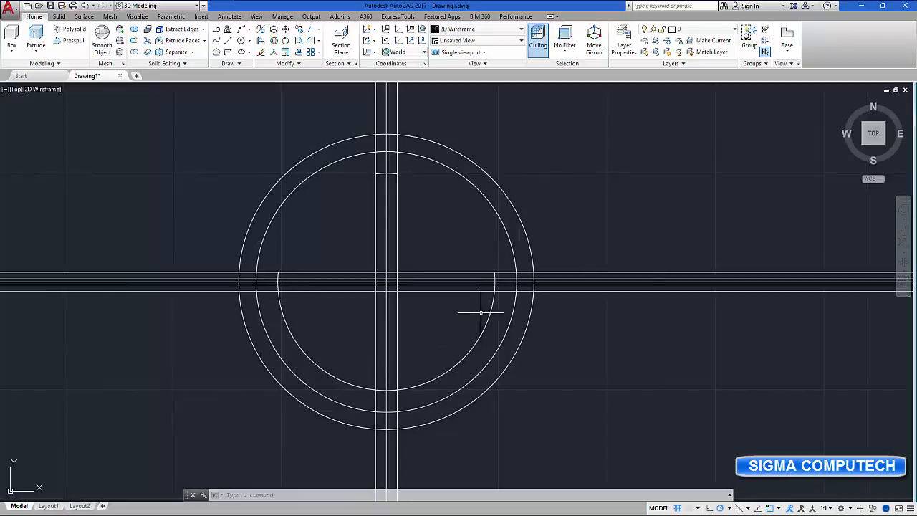
Delete the innermost circle's remaining lower arc and all three vertical construction lines
left_click(468, 353)
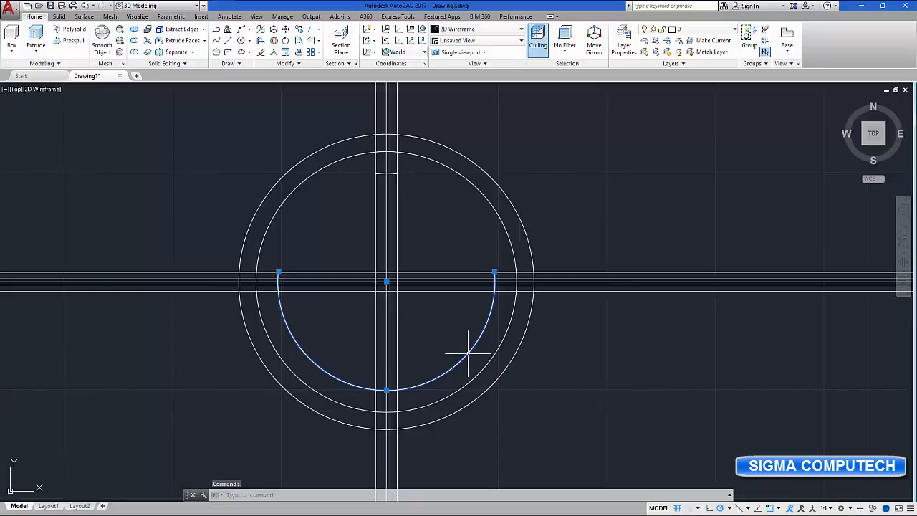
key("Delete")
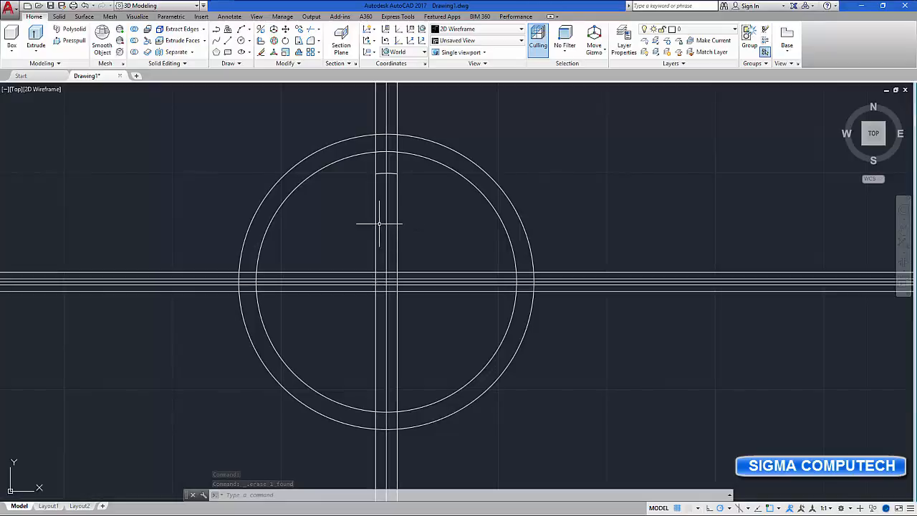
left_click(419, 242)
left_click(363, 212)
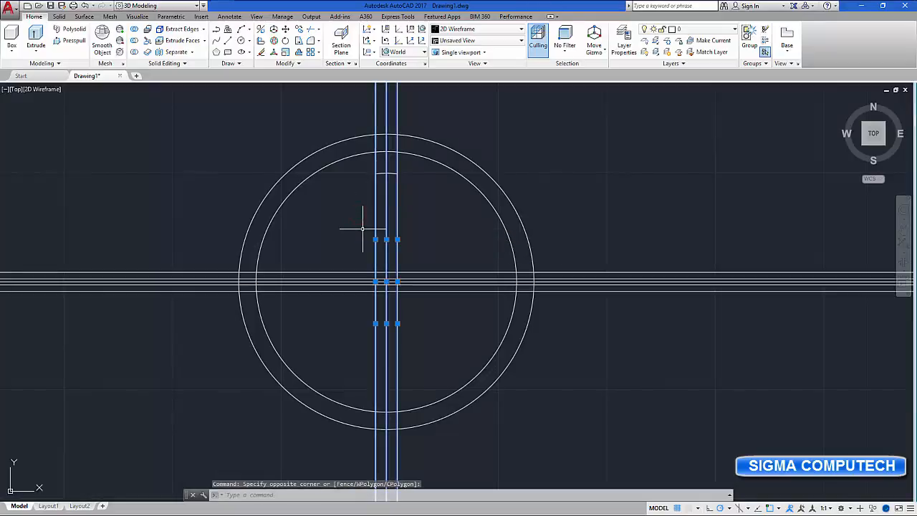
key("Delete")
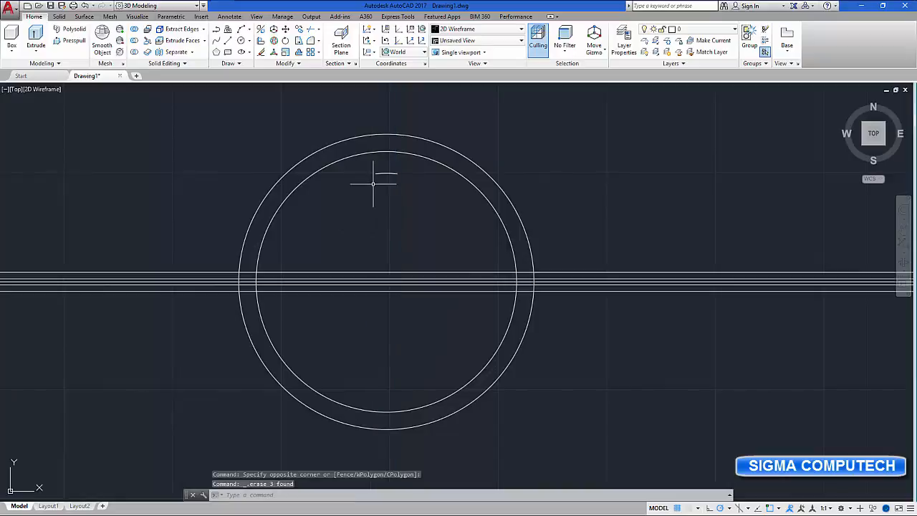
Create a polar array of the short top arc around the circles' centre with 18 items over 360 degrees
scroll(383, 169, "up", 4)
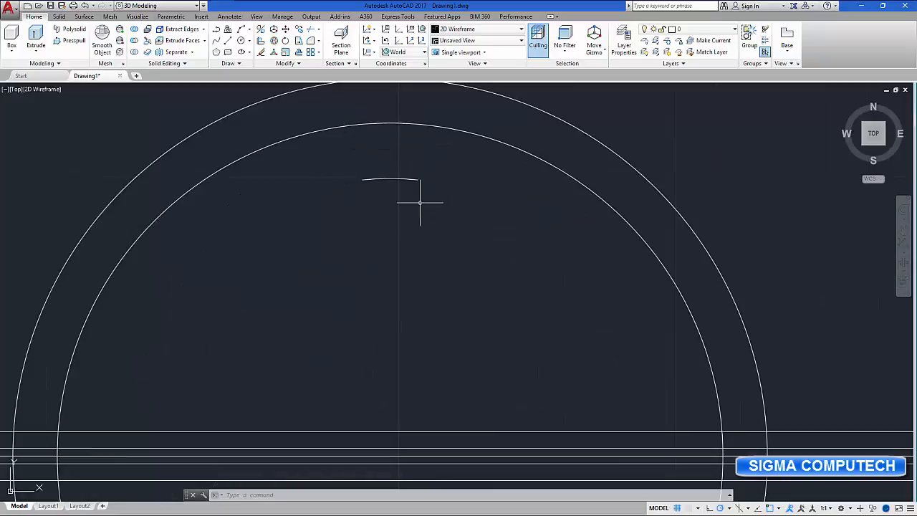
left_click(391, 179)
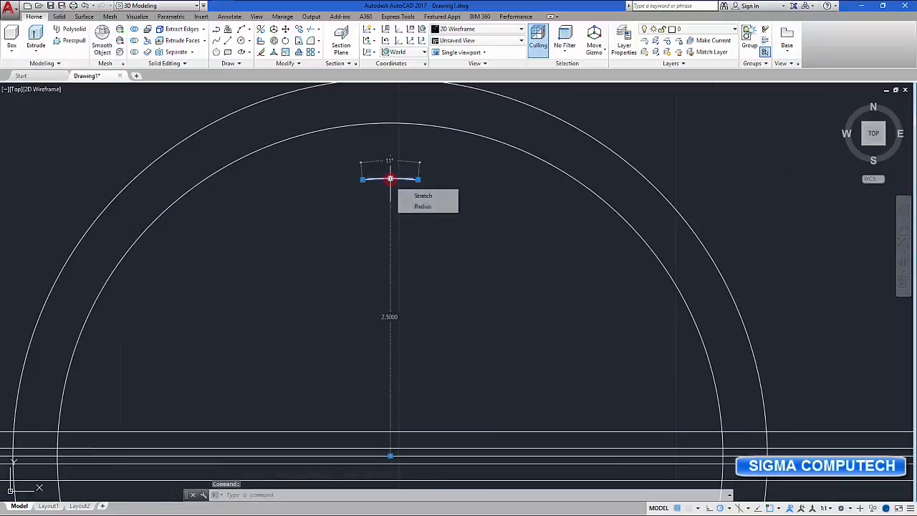
left_click(318, 52)
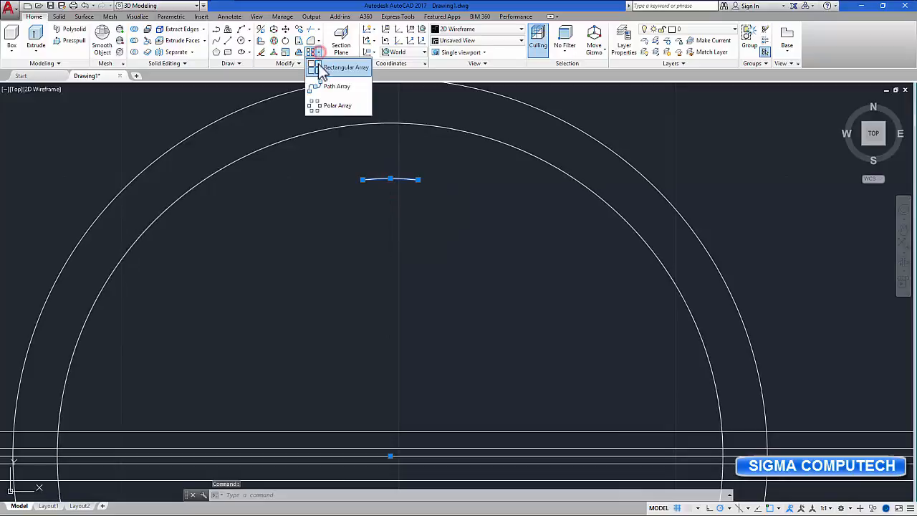
left_click(320, 107)
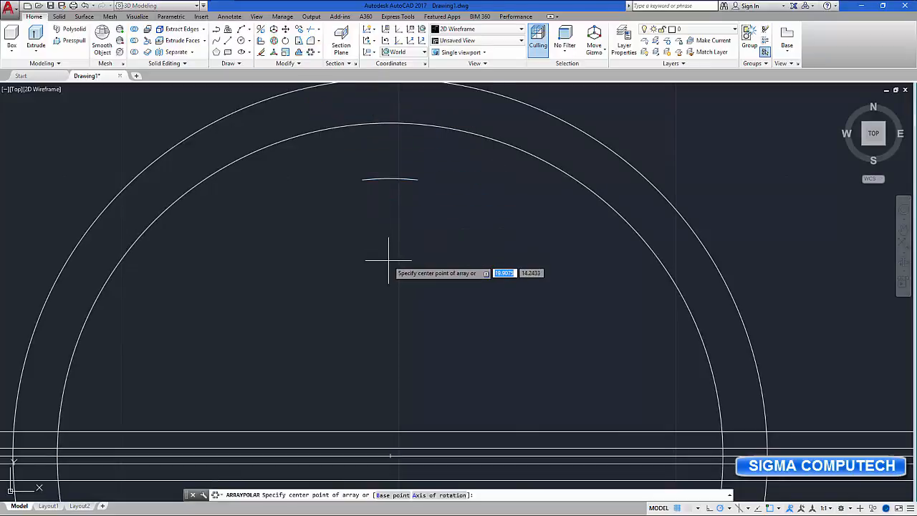
scroll(376, 254, "down", 5)
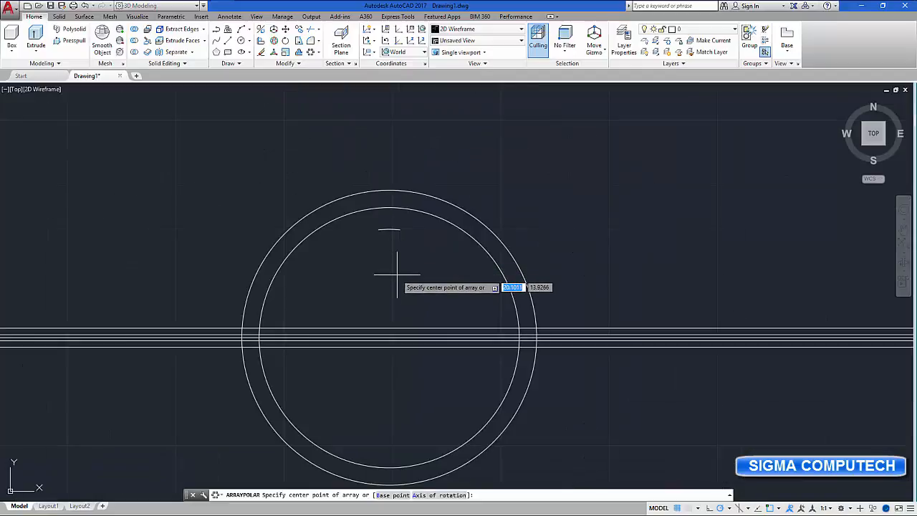
left_click(389, 338)
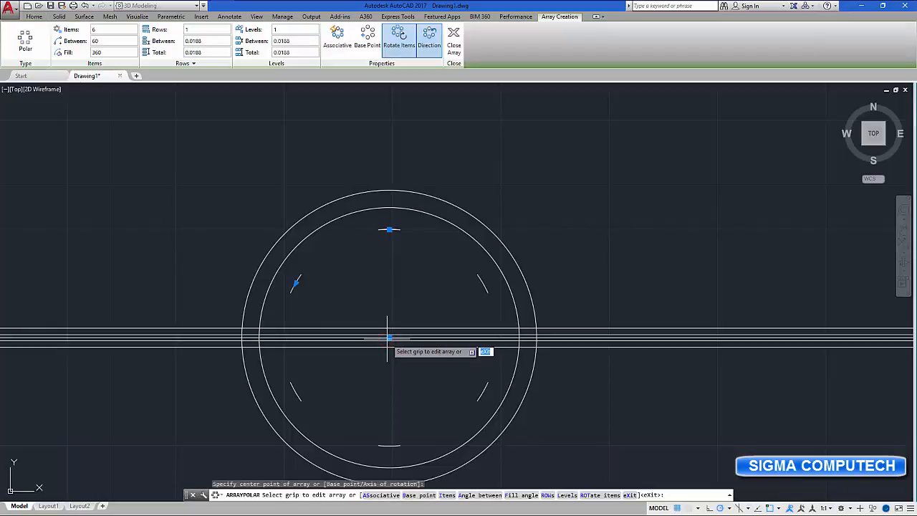
left_click(99, 31)
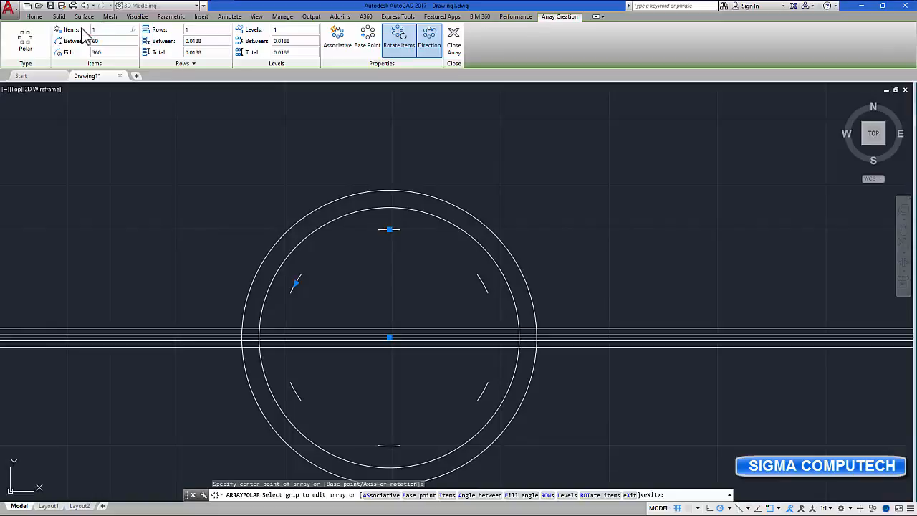
key("Return")
key("Return")
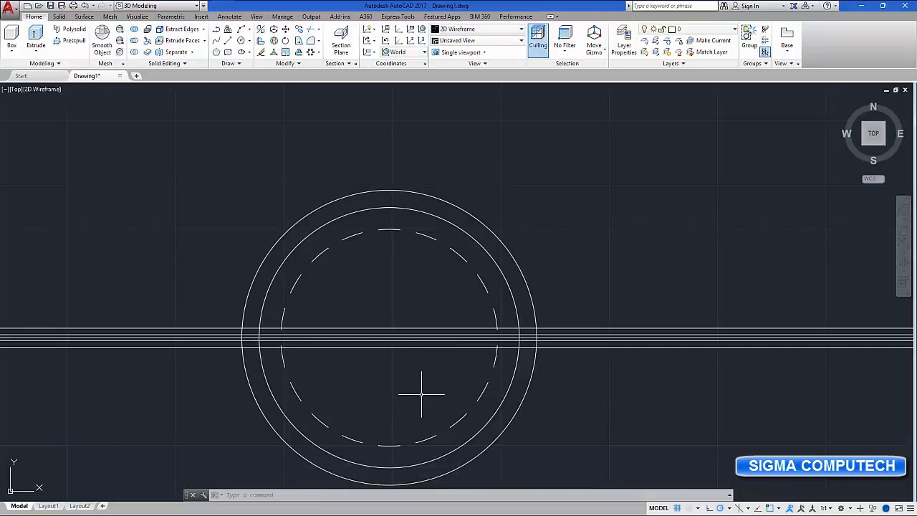
Draw a three-point arc from the outer circle's upper 0.07 offset intersection through the inner circle's upper 0.22 offset intersection to the nearest arrayed arc's end
scroll(423, 389, "up", 2)
scroll(510, 356, "up", 2)
middle_click_drag(510, 356, 365, 394)
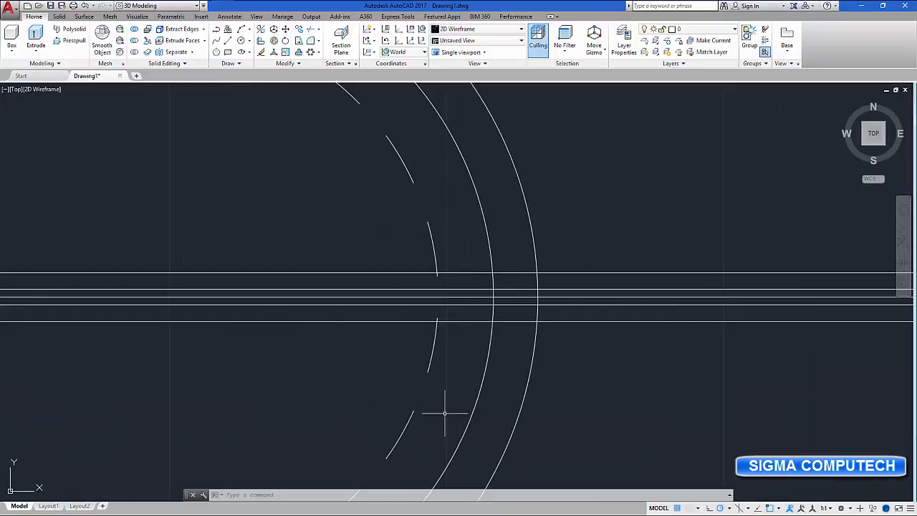
left_click(242, 31)
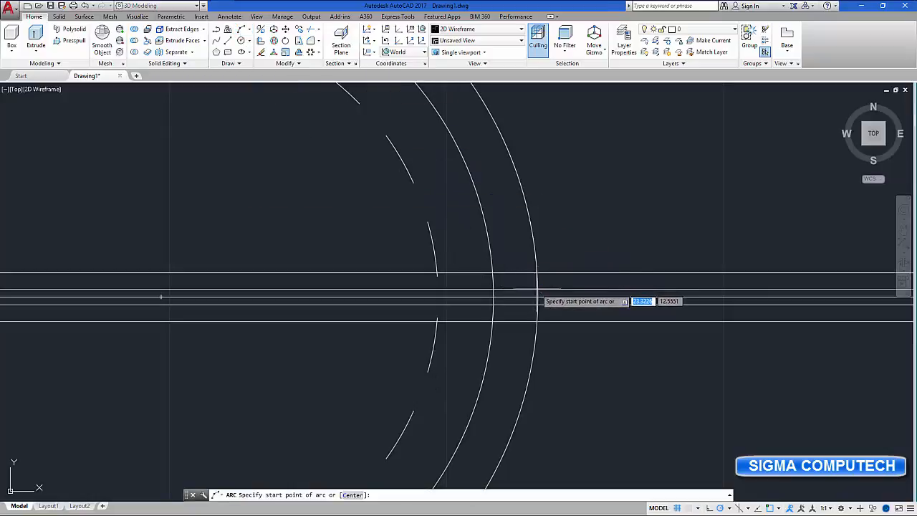
scroll(538, 289, "up", 4)
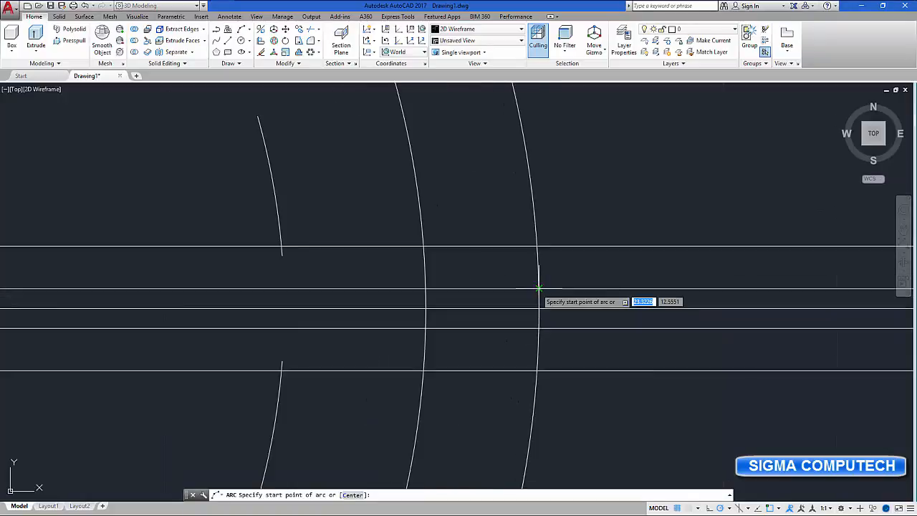
left_click(538, 289)
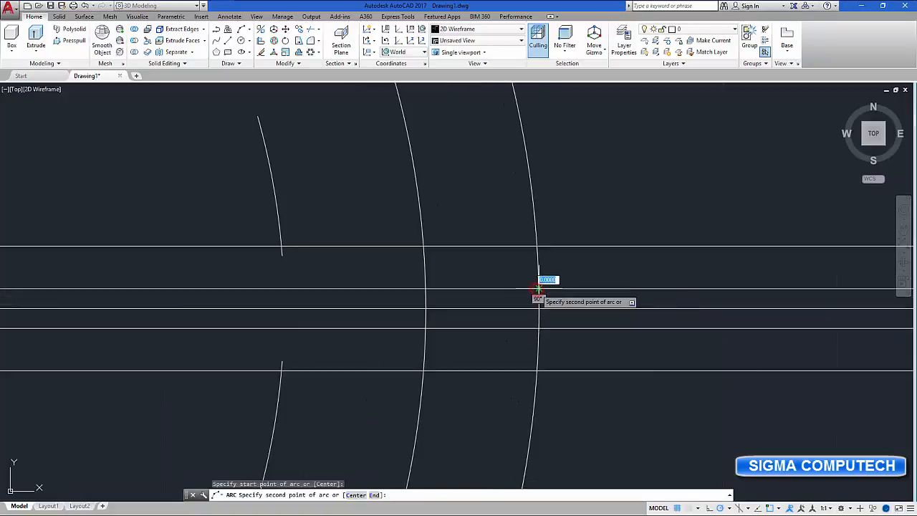
left_click(424, 247)
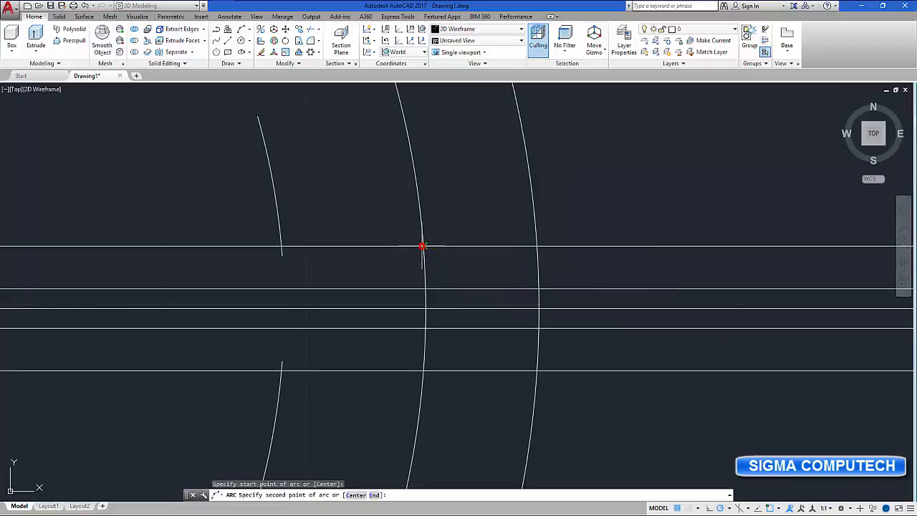
left_click(280, 255)
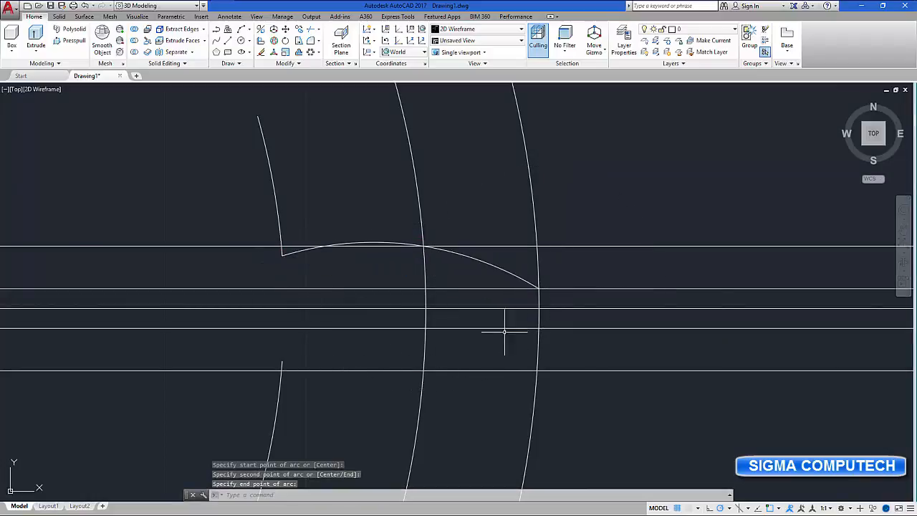
Draw the matching lower three-point arc through the 0.07 and 0.22 offset line intersections to the arrayed arc's end below the centre line
left_click(241, 30)
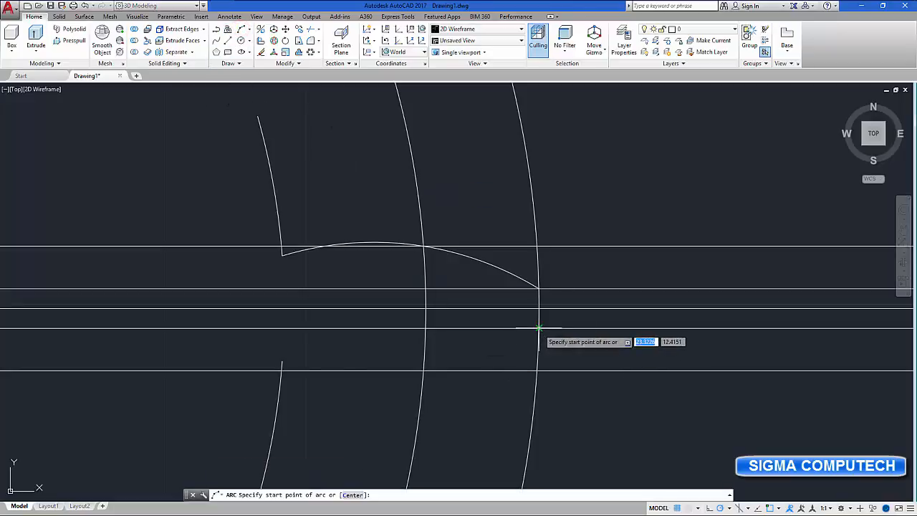
left_click(539, 328)
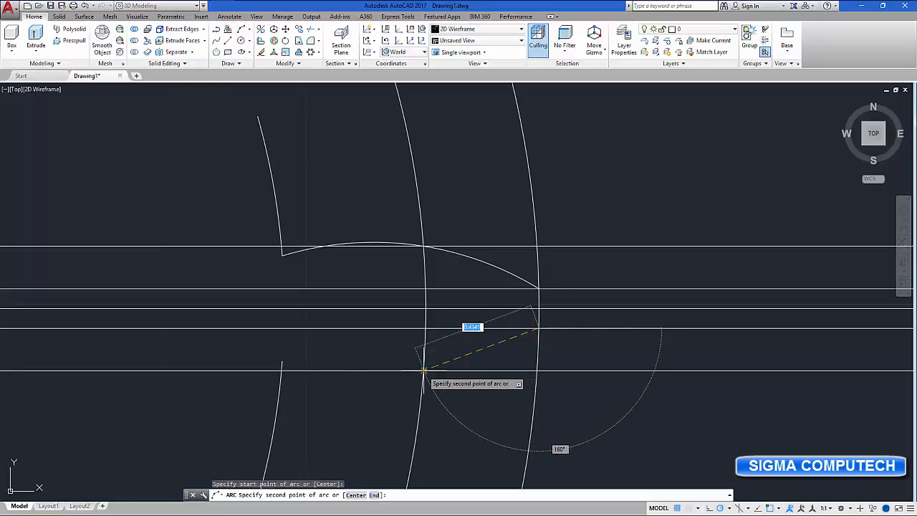
left_click(424, 370)
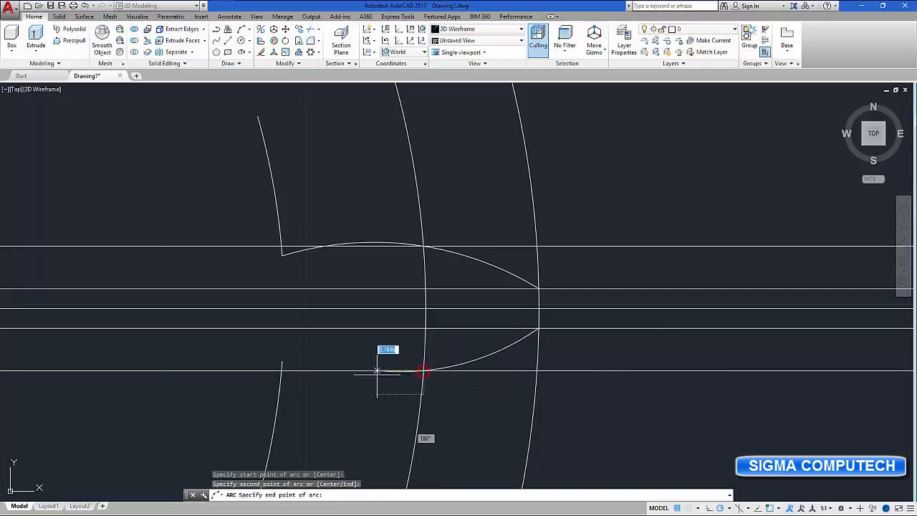
left_click(283, 363)
scroll(307, 430, "down", 3)
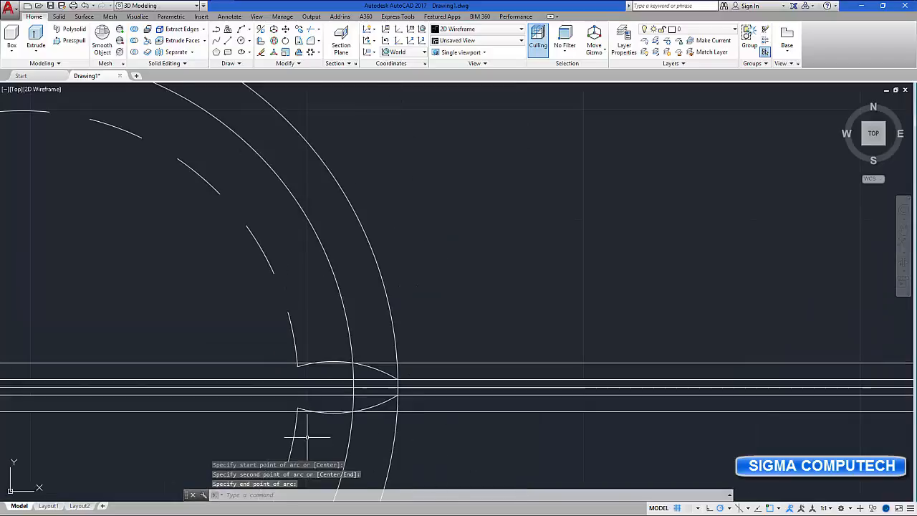
middle_click_drag(303, 430, 324, 422)
middle_click_drag(432, 354, 420, 343)
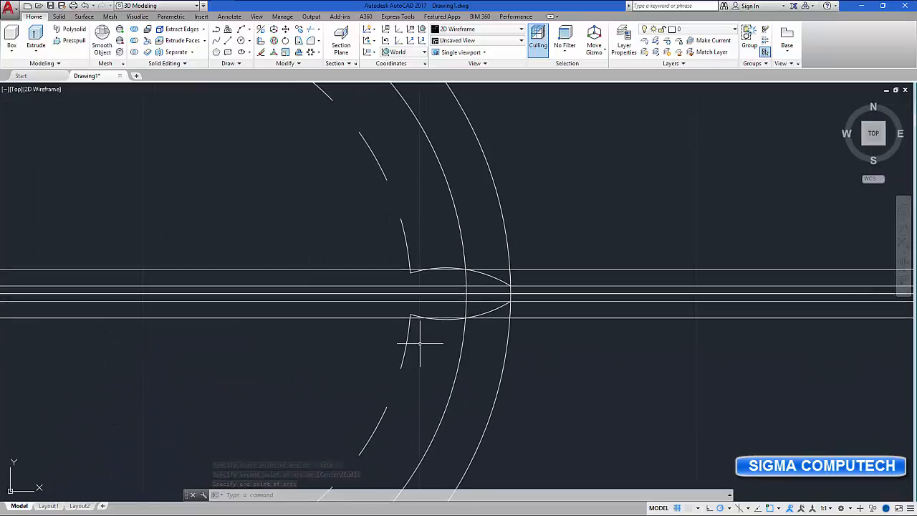
Delete all five horizontal construction lines running through the circles
scroll(412, 343, "down", 2)
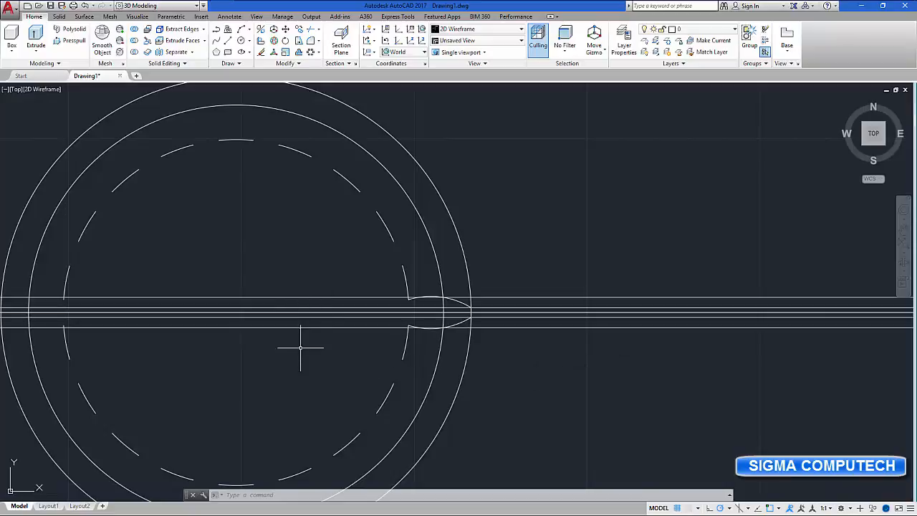
left_click(334, 363)
left_click(265, 271)
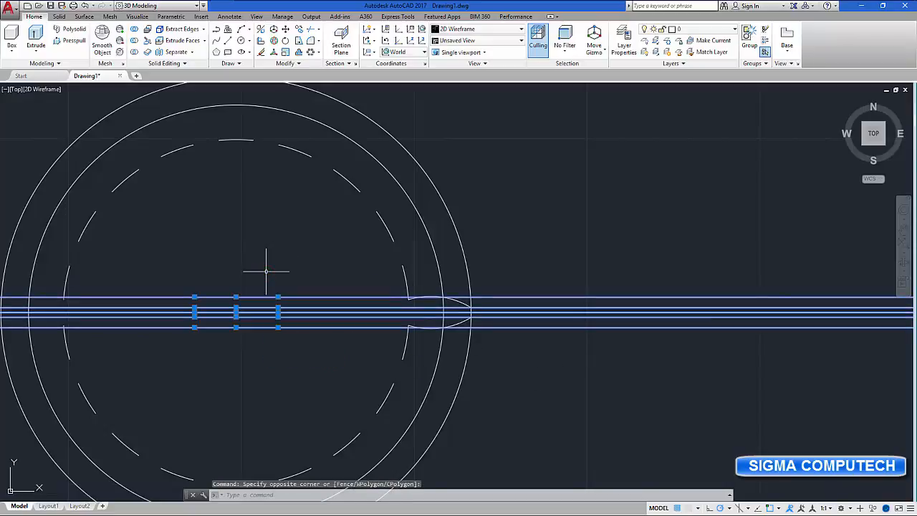
key("Delete")
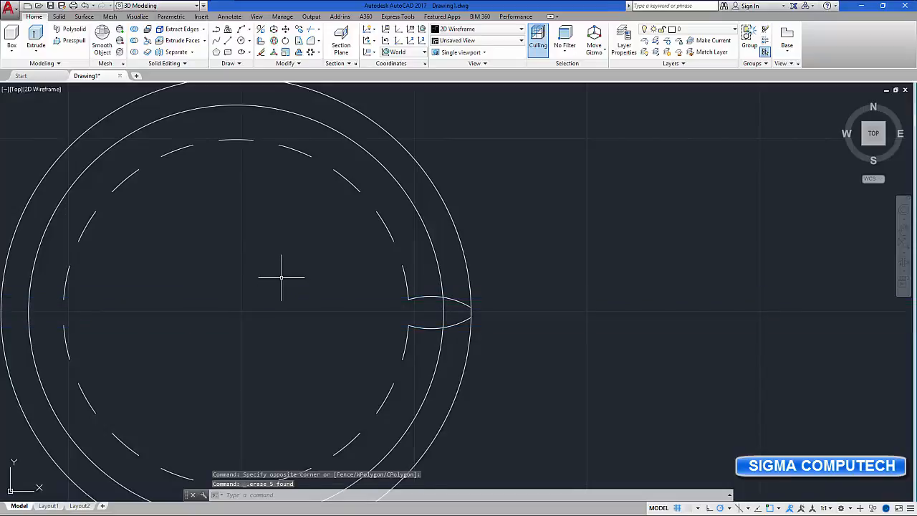
Fillet both corners where the tooth's upper and lower flank arcs meet the adjacent arrayed arcs with a 0.06 radius, using the Multiple option
left_click(311, 42)
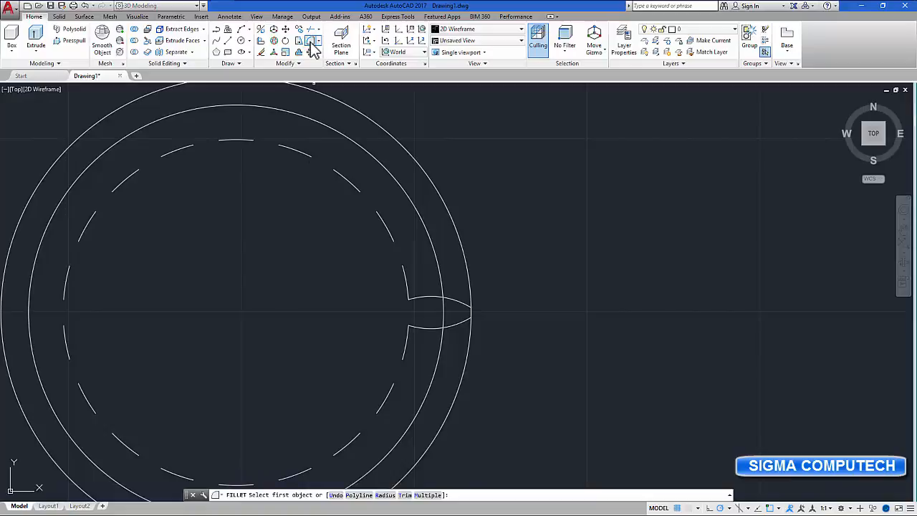
left_click(385, 495)
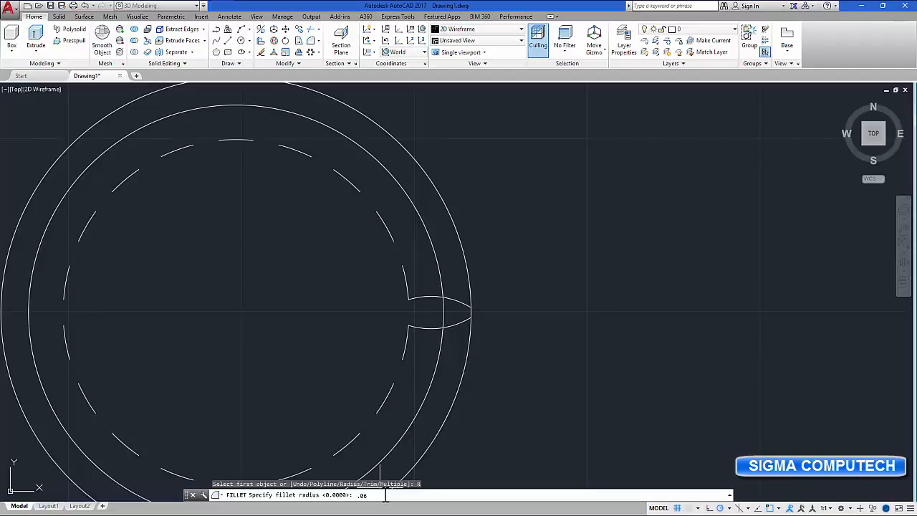
type(".06")
key("Return")
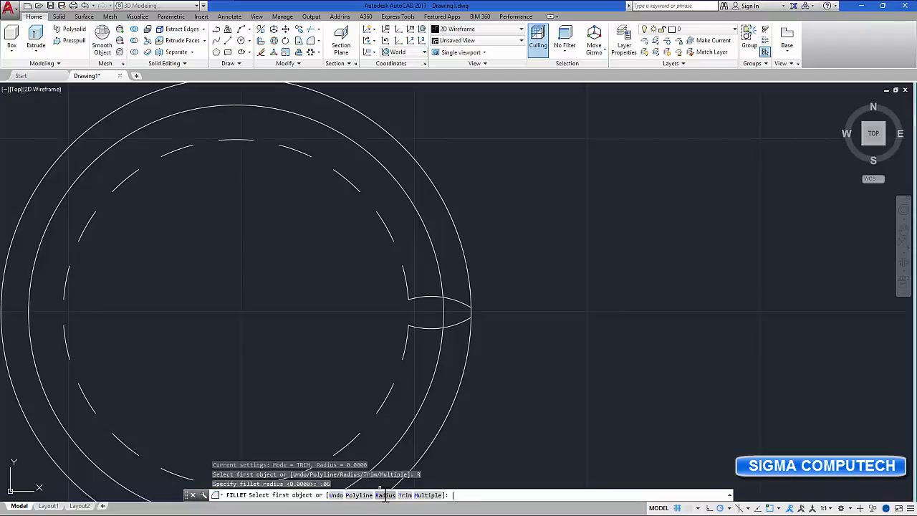
left_click(428, 495)
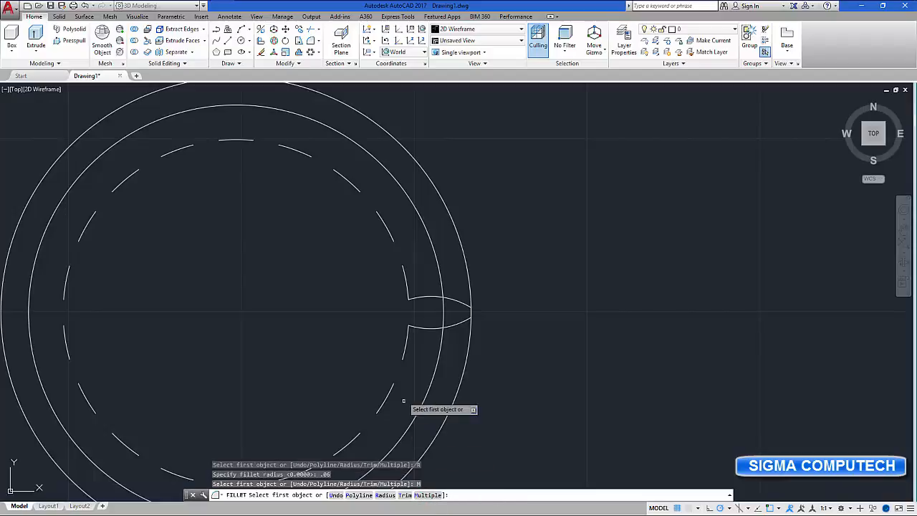
scroll(400, 329, "up", 3)
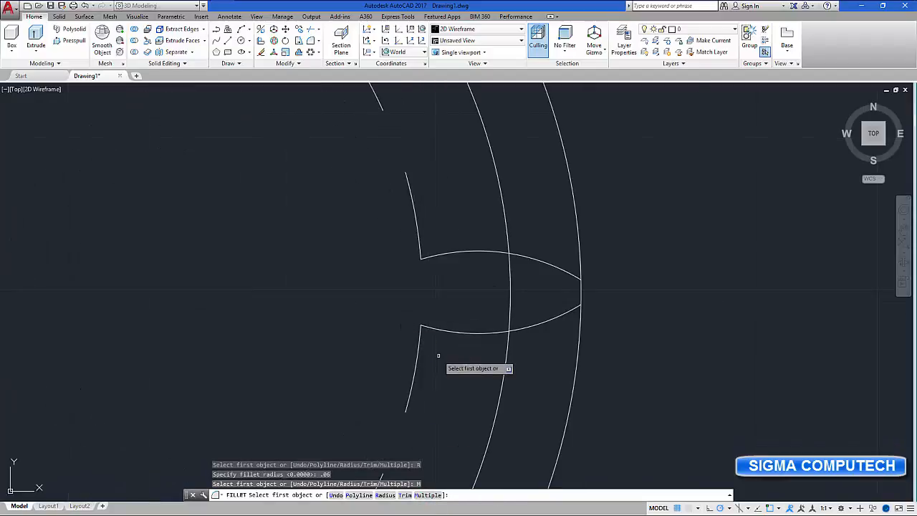
middle_click_drag(438, 366, 405, 327)
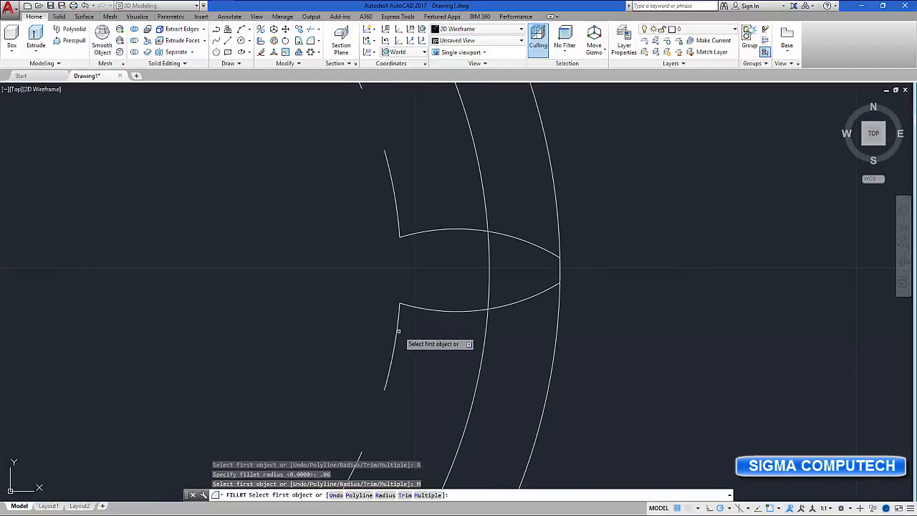
left_click(398, 328)
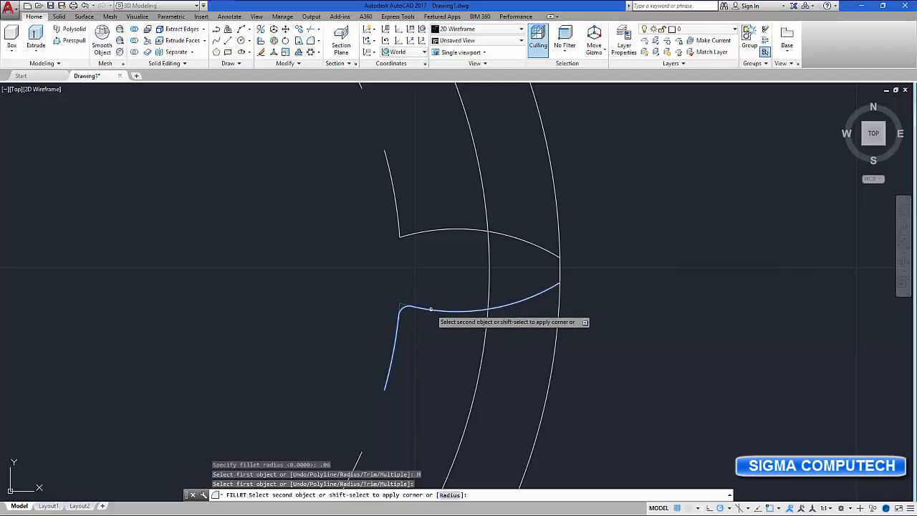
left_click(430, 310)
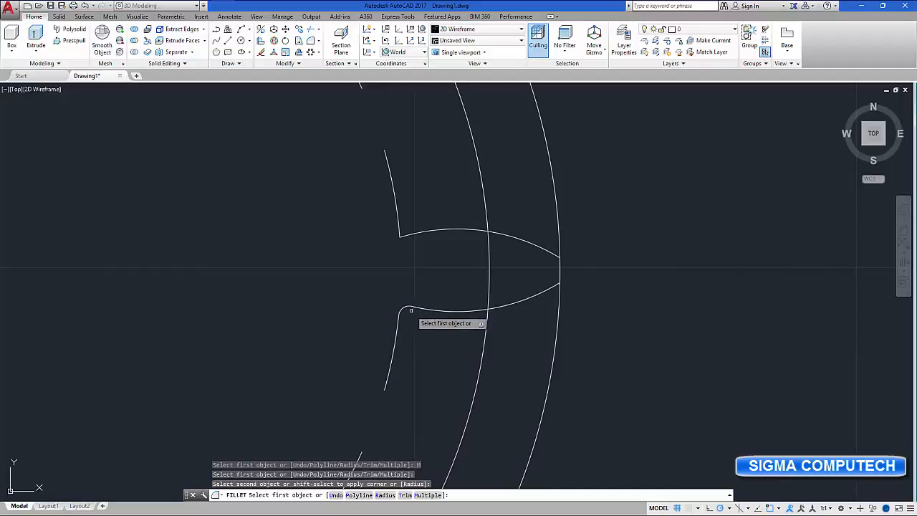
left_click(396, 214)
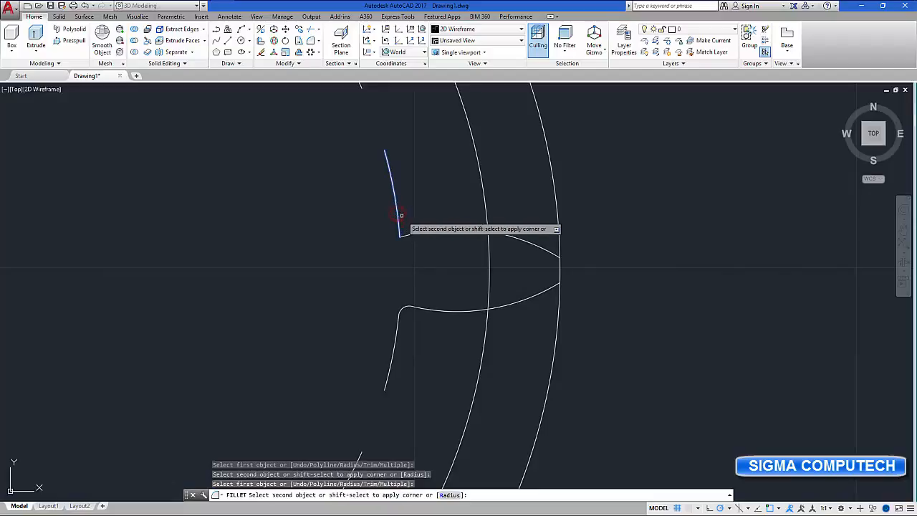
left_click(418, 231)
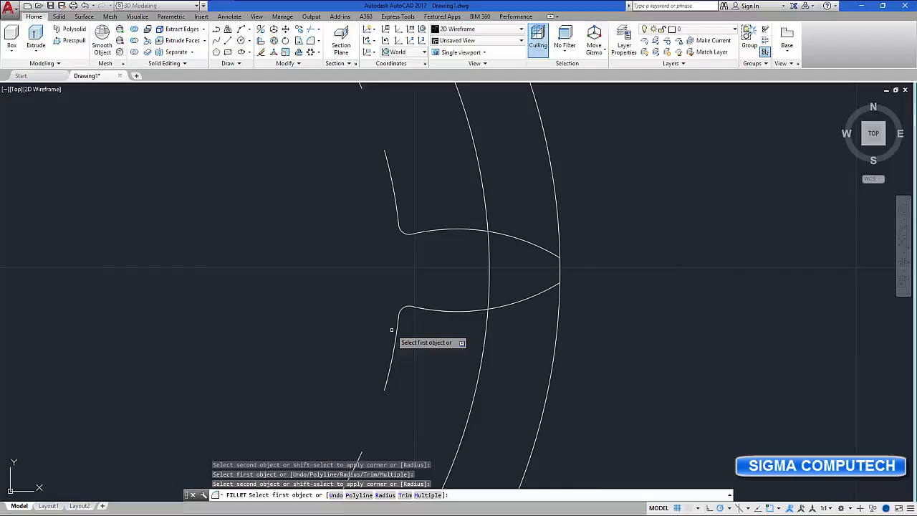
key("Escape")
Delete all the short arrayed arcs of the innermost ring, including the two attached to the tooth's fillets
scroll(392, 330, "down", 6)
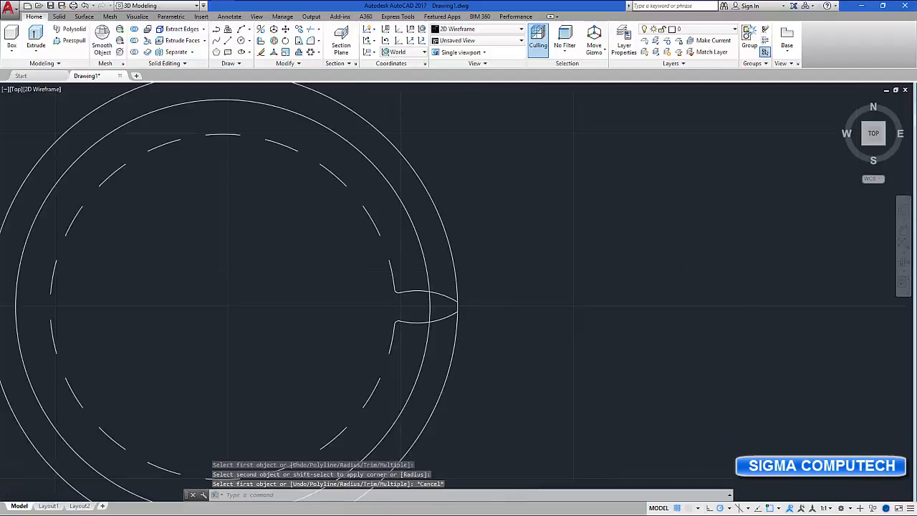
middle_click_drag(352, 344, 442, 284)
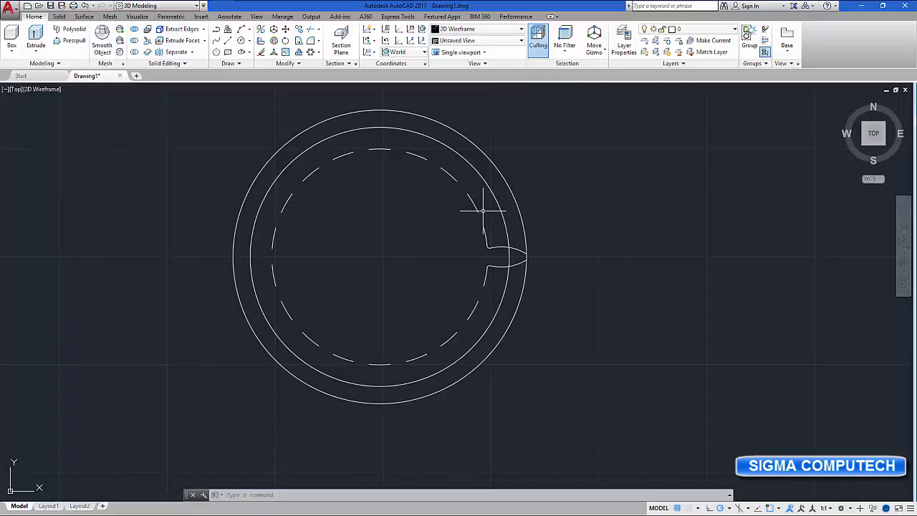
mouse_move(483, 206)
left_mouse_down()
mouse_move(467, 176)
mouse_move(423, 146)
mouse_move(341, 143)
mouse_move(316, 152)
mouse_move(278, 206)
mouse_move(265, 269)
mouse_move(289, 334)
mouse_move(365, 372)
mouse_move(417, 365)
mouse_move(469, 336)
mouse_move(478, 278)
left_mouse_up()
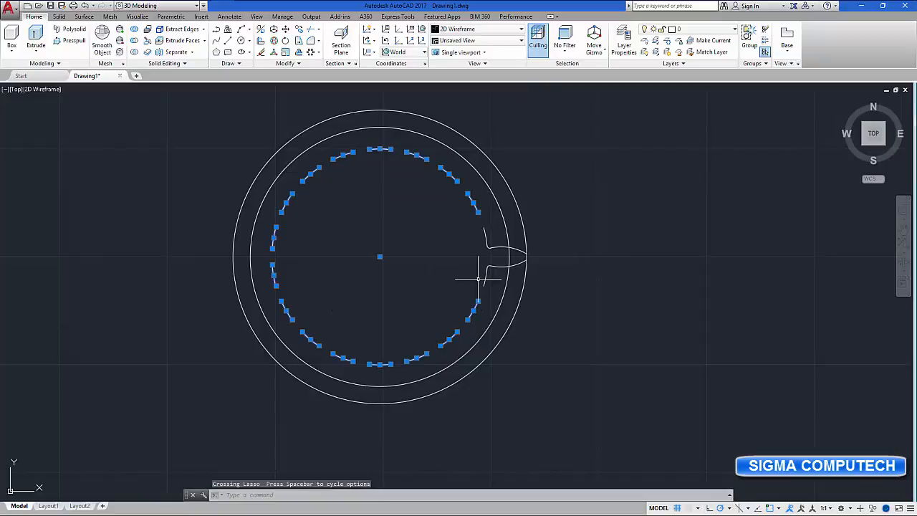
key("Delete")
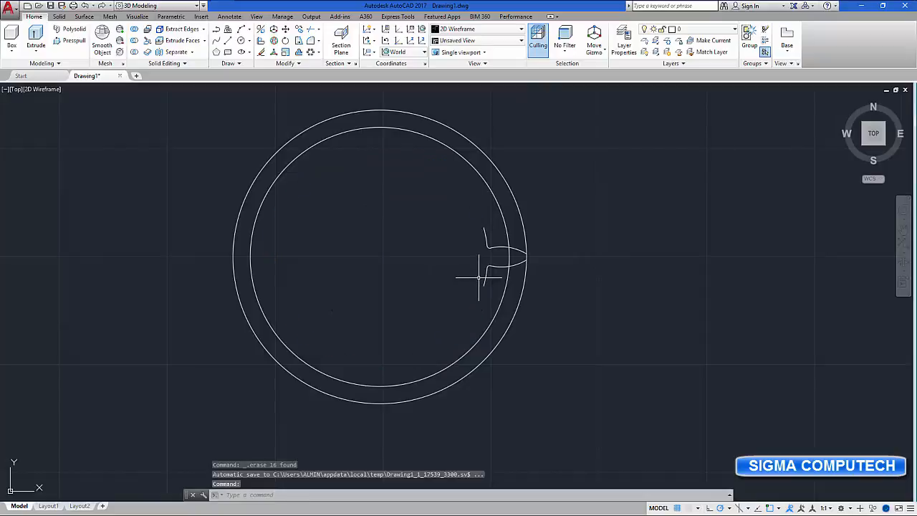
left_click(485, 273)
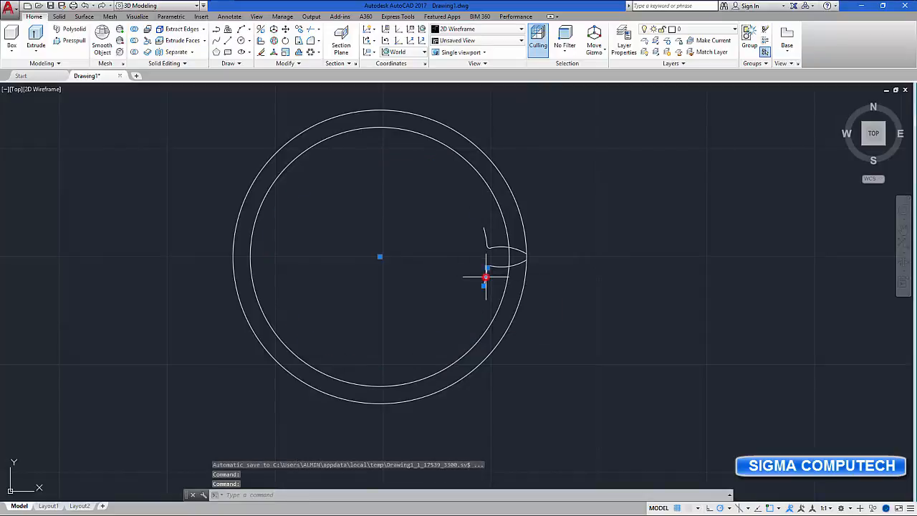
left_click(485, 231)
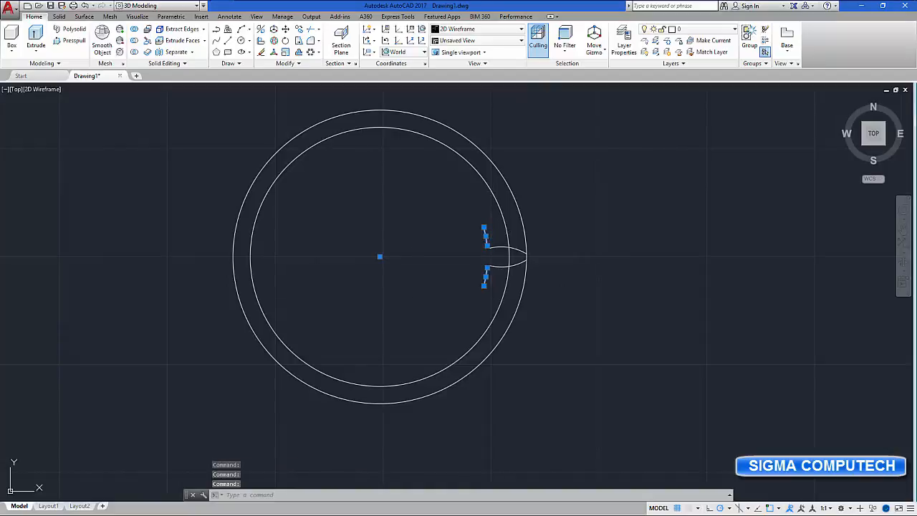
key("Delete")
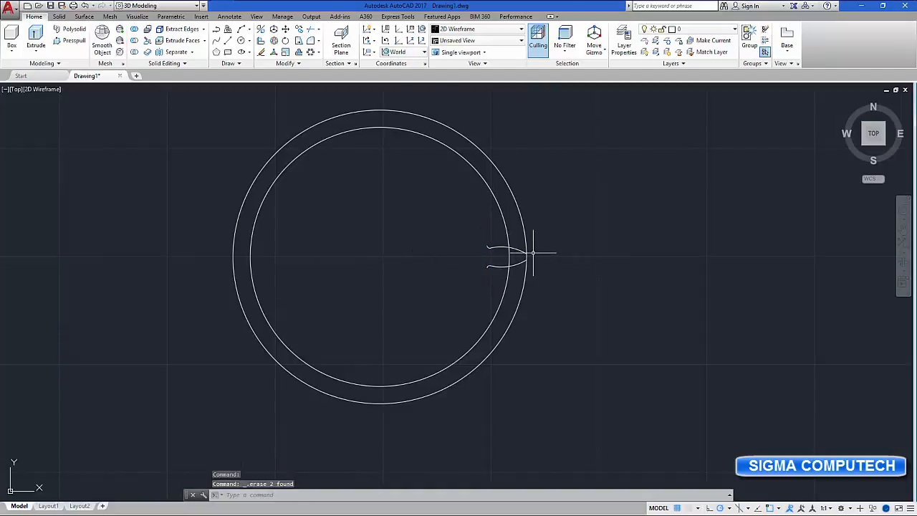
Trim the outer circle with all objects as cutting edges, keeping only the short tip arc between the tooth's flanks
scroll(533, 252, "up", 2)
scroll(528, 250, "down", 2)
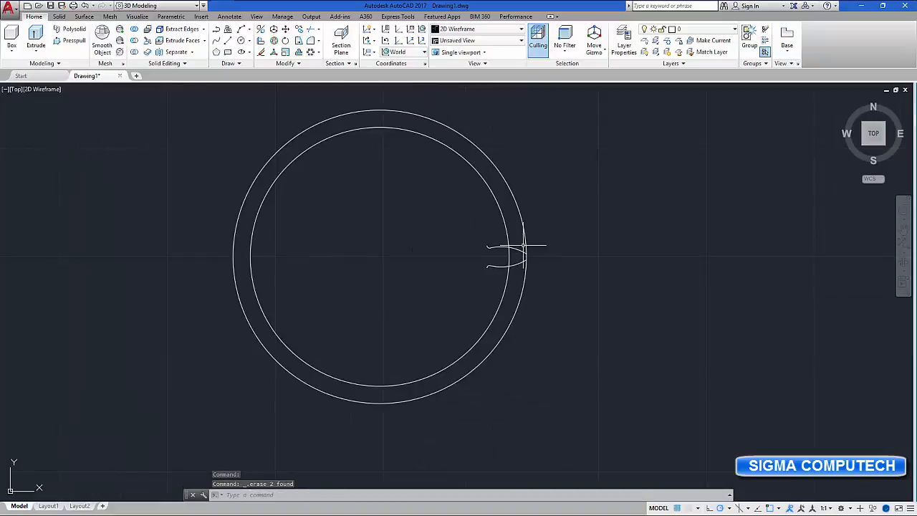
left_click(309, 29)
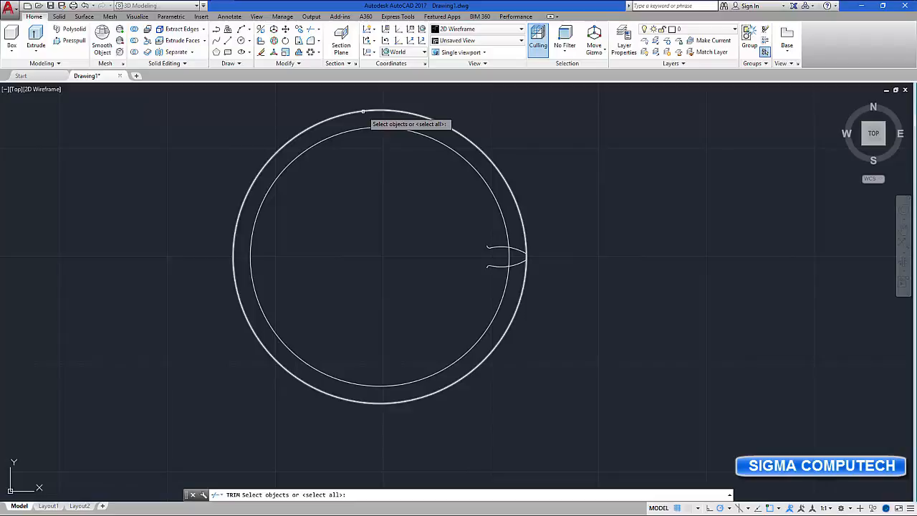
key("Return")
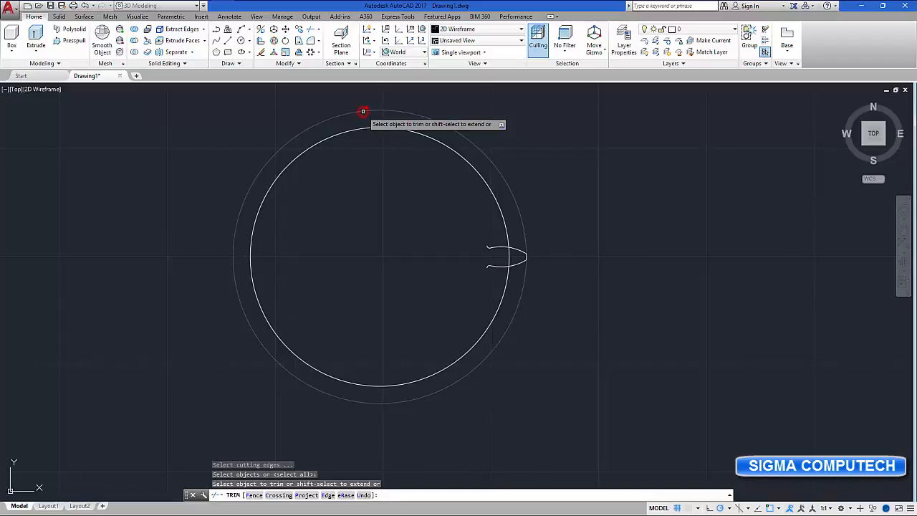
left_click(362, 113)
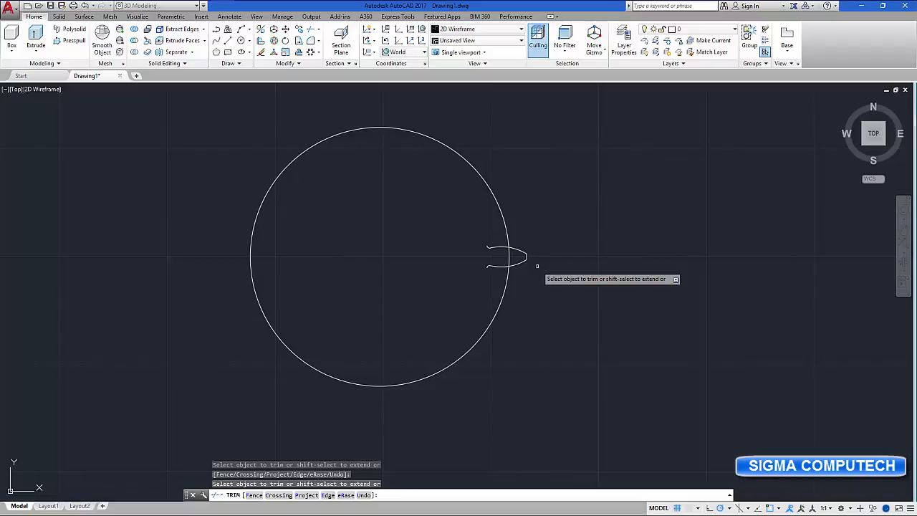
key("Escape")
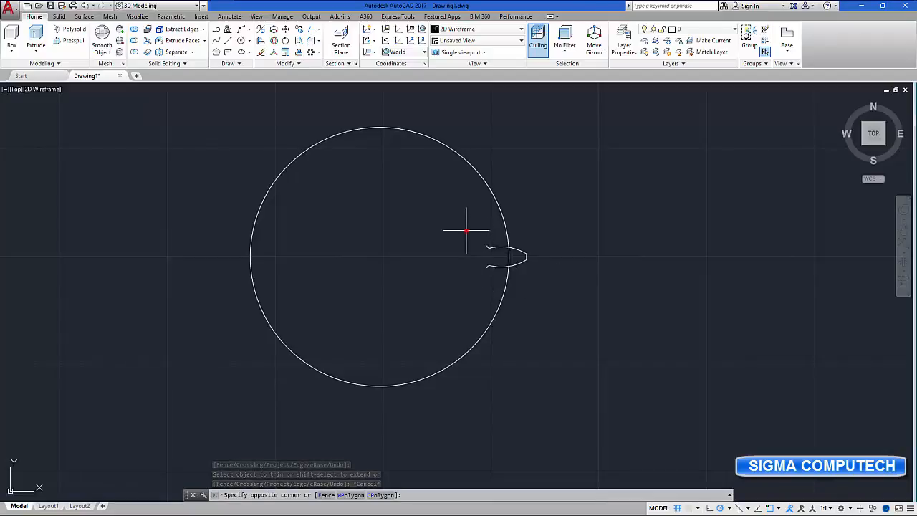
Join the tooth's two flank arcs, two root fillets and tip arc into a single polyline
left_click(466, 231)
left_click(543, 281)
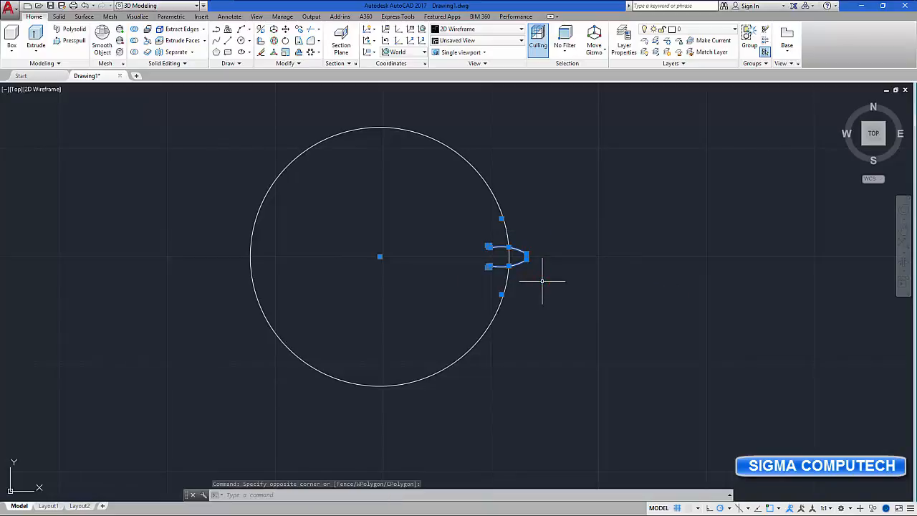
type("j")
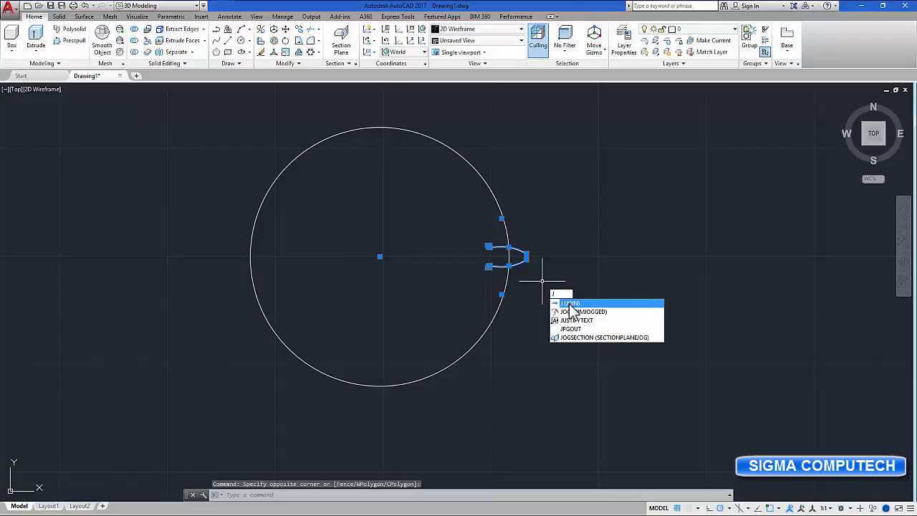
left_click(571, 304)
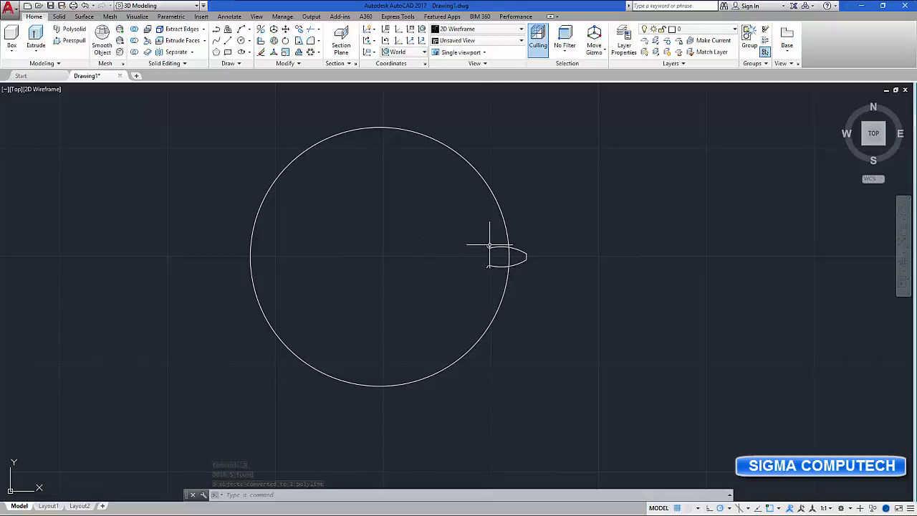
Create a polar array of the joined tooth around the circle's centre with 18 items over 360 degrees
left_click(490, 248)
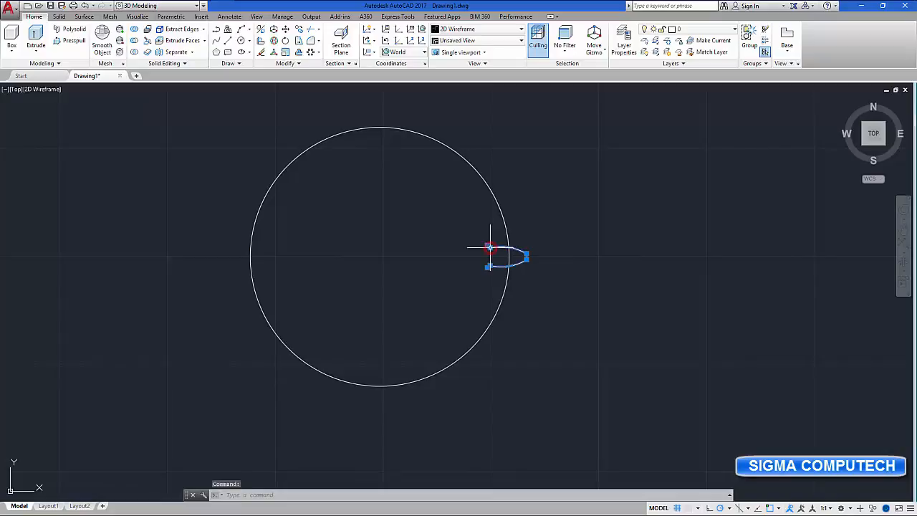
left_click(310, 53)
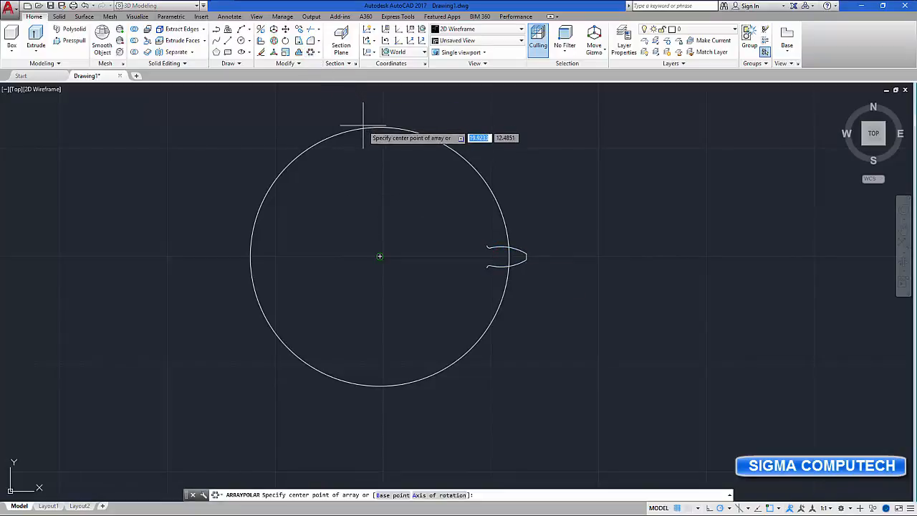
left_click(380, 256)
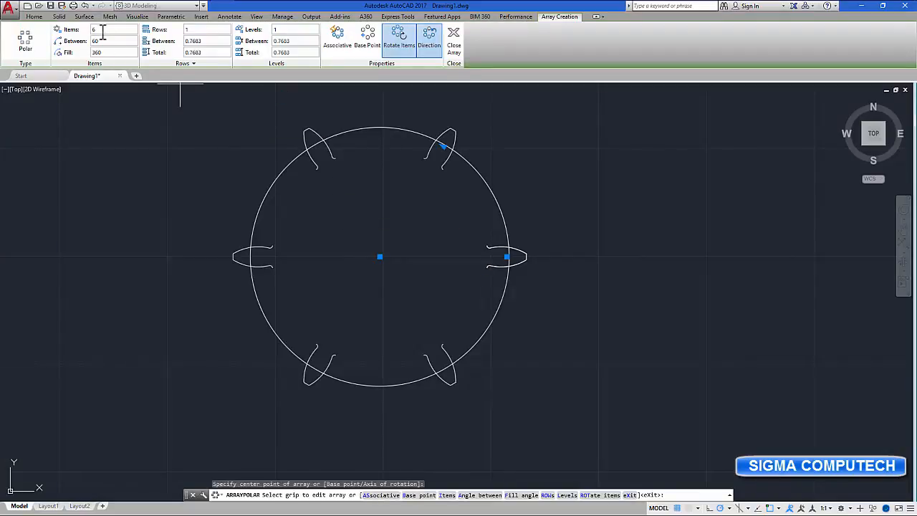
left_click(100, 31)
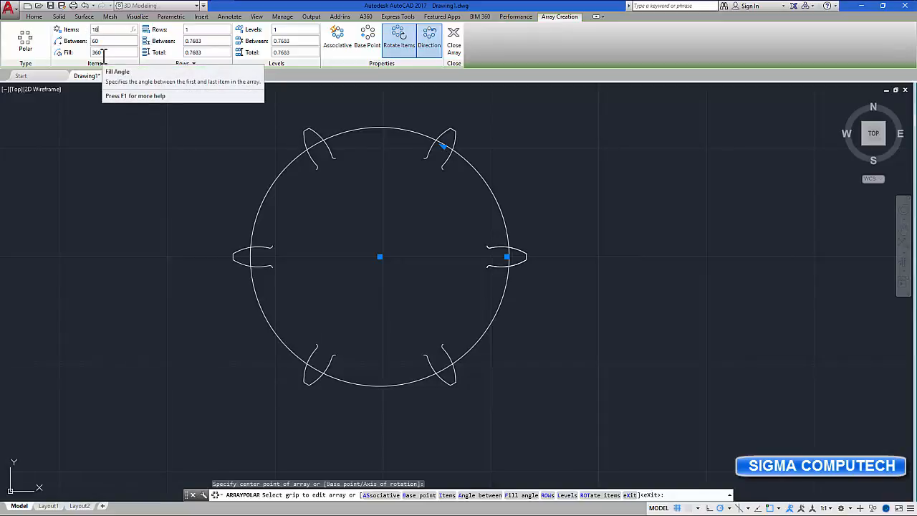
key("Return")
key("Return")
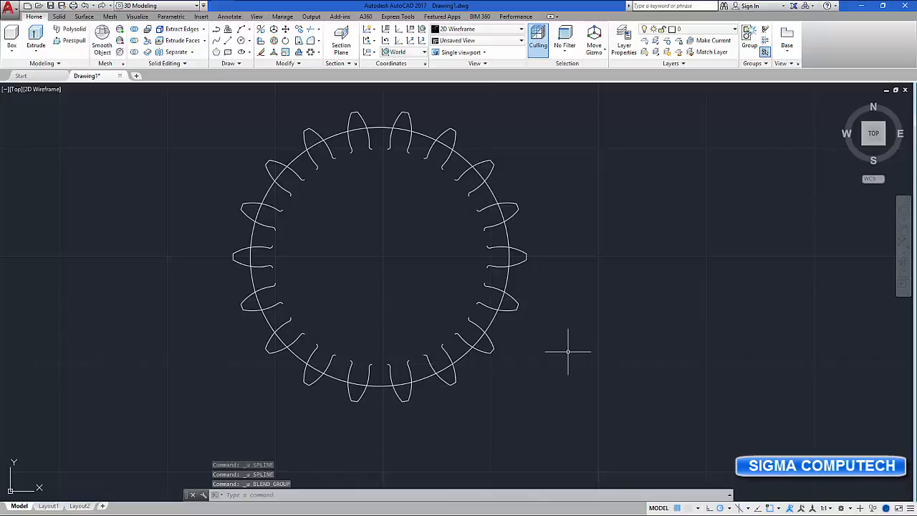
Blend the facing root fillet ends of two adjacent teeth on the gear's upper-right side with a connecting curve
left_click(303, 63)
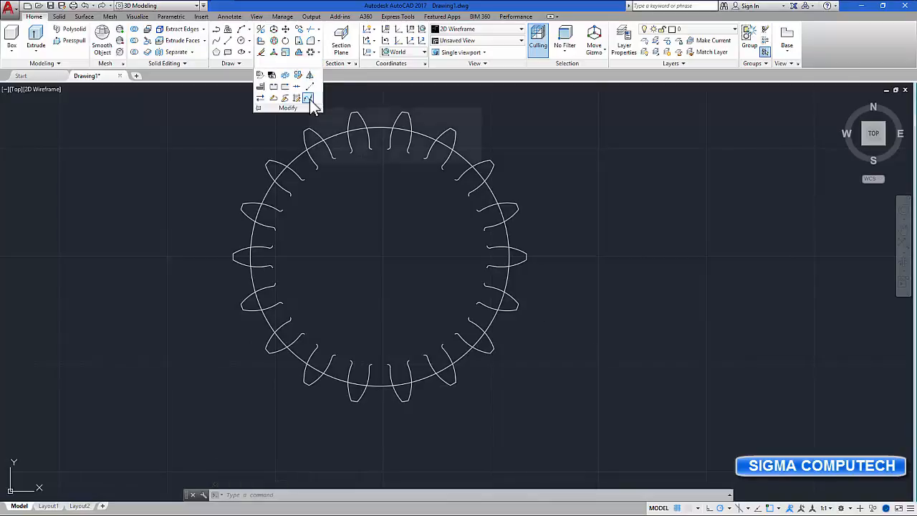
left_click(310, 100)
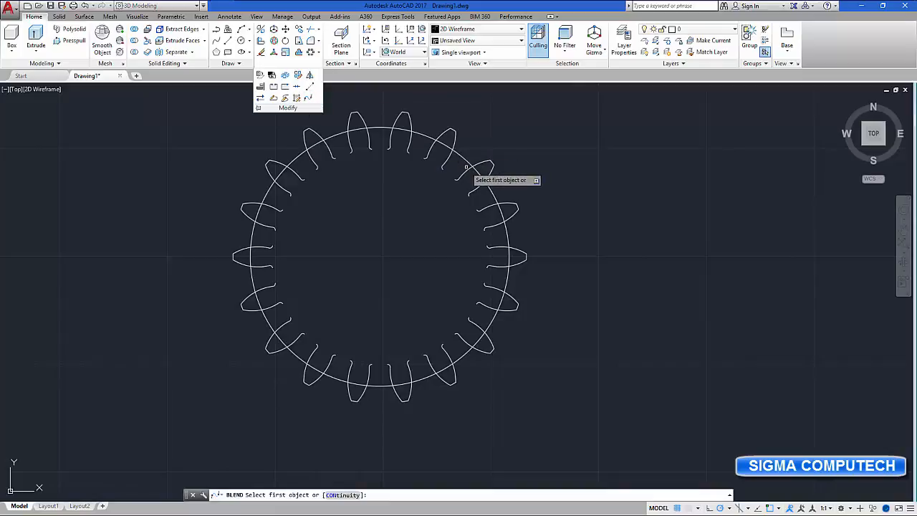
scroll(462, 167, "up", 5)
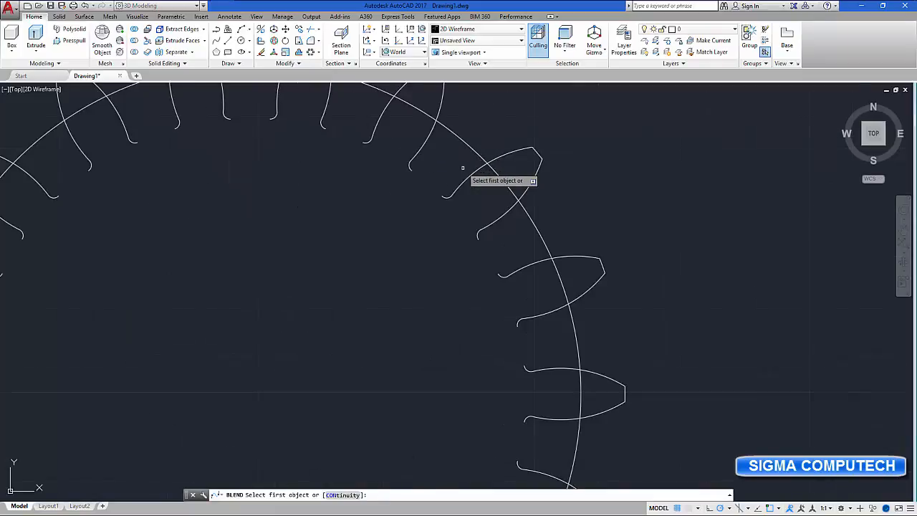
left_click(409, 170)
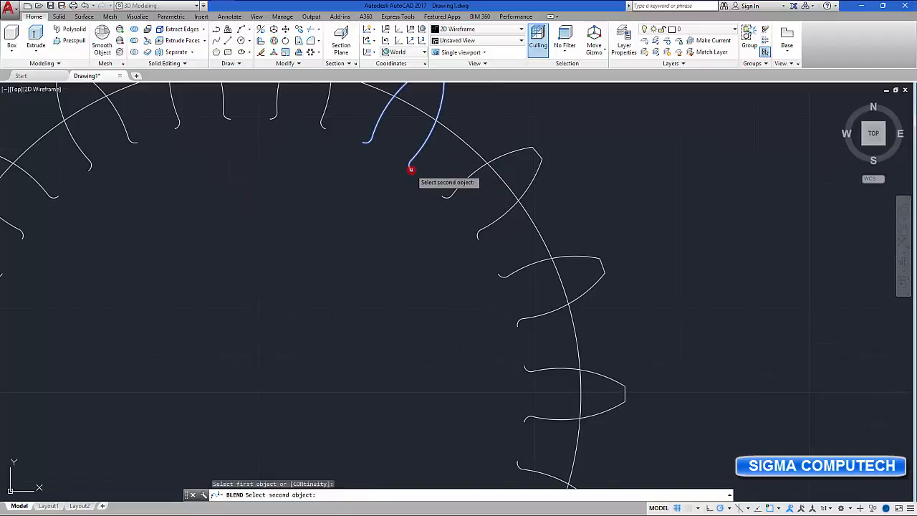
left_click(444, 198)
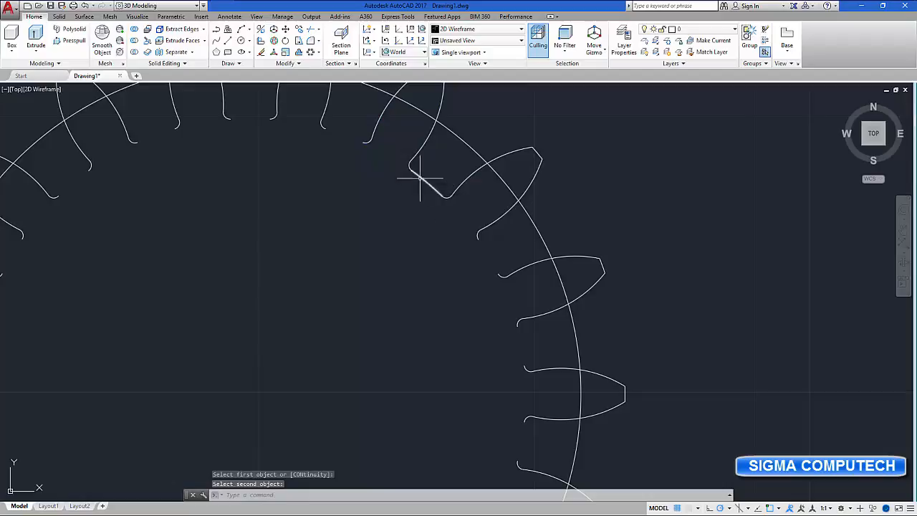
Convert the blend spline between the two teeth to a polyline with a precision of 10
mouse_move(423, 179)
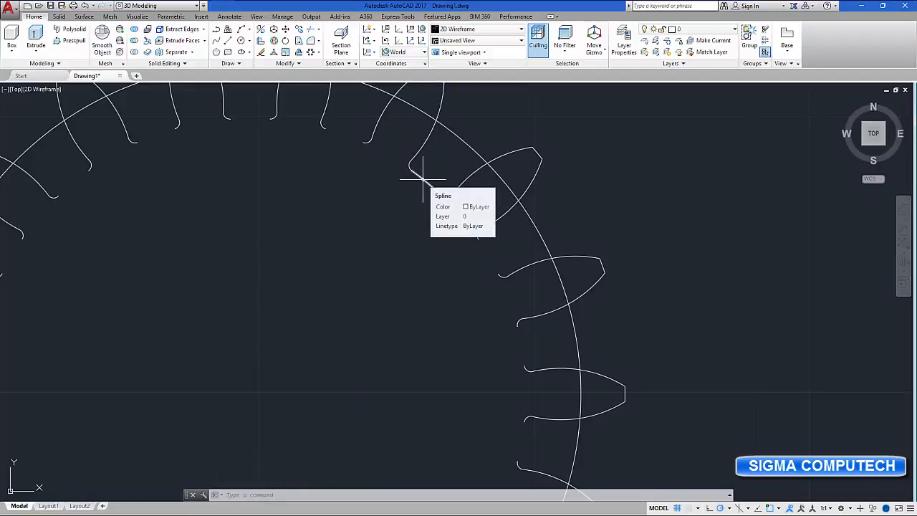
left_click(422, 179)
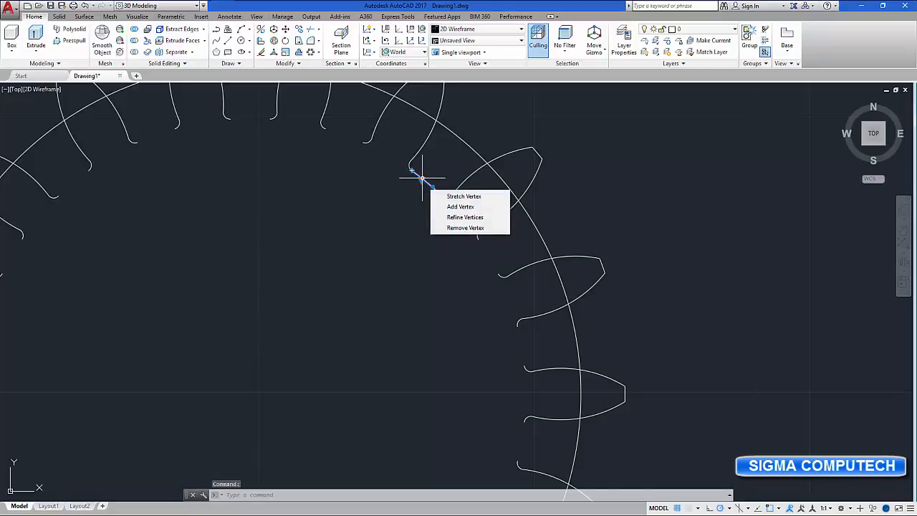
mouse_move(422, 178)
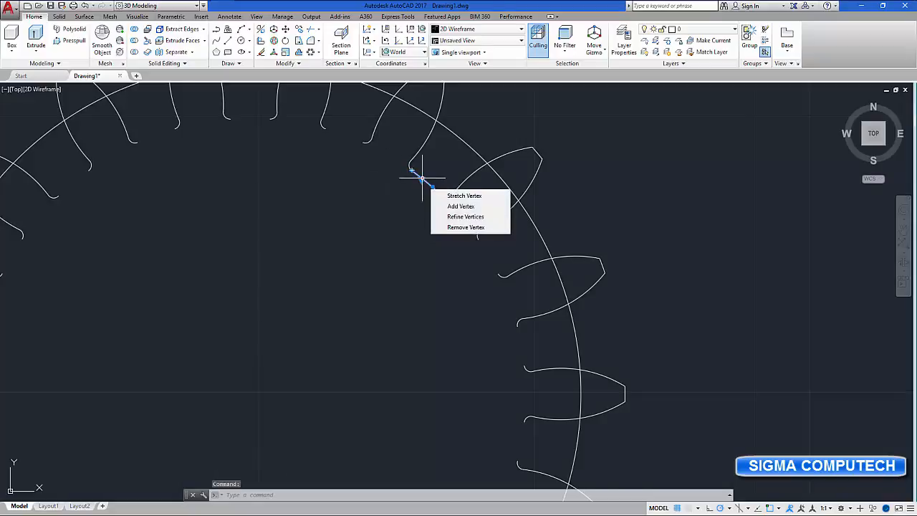
right_click(423, 179)
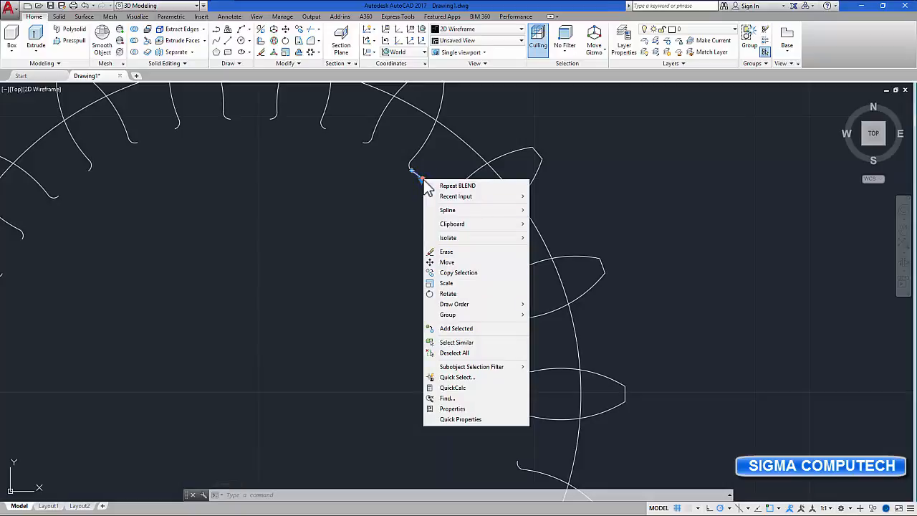
mouse_move(475, 209)
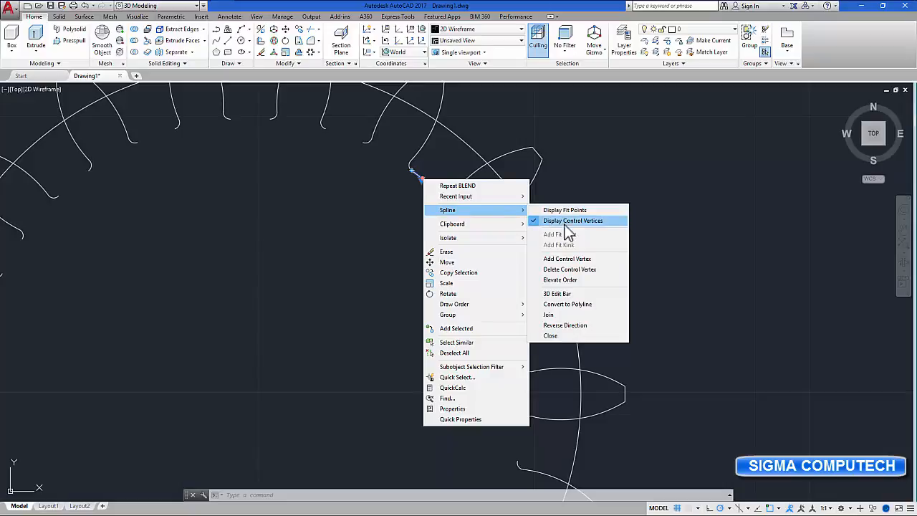
left_click(591, 305)
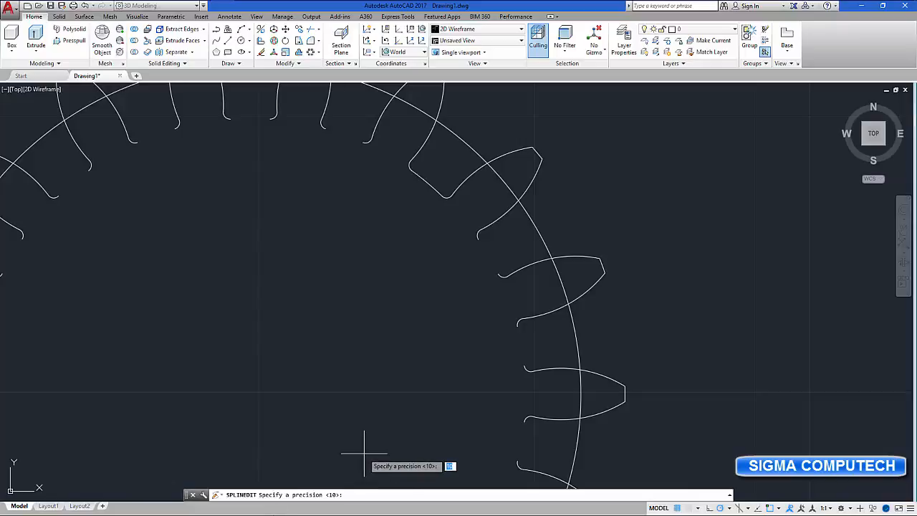
key("Return")
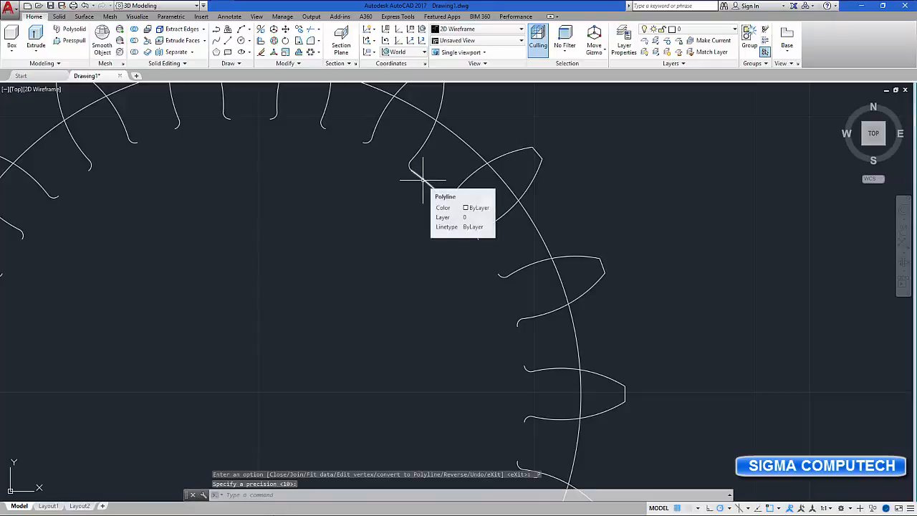
Create a polar array of the connecting polyline around the circle's centre with 18 items over 360 degrees
scroll(390, 266, "down", 2)
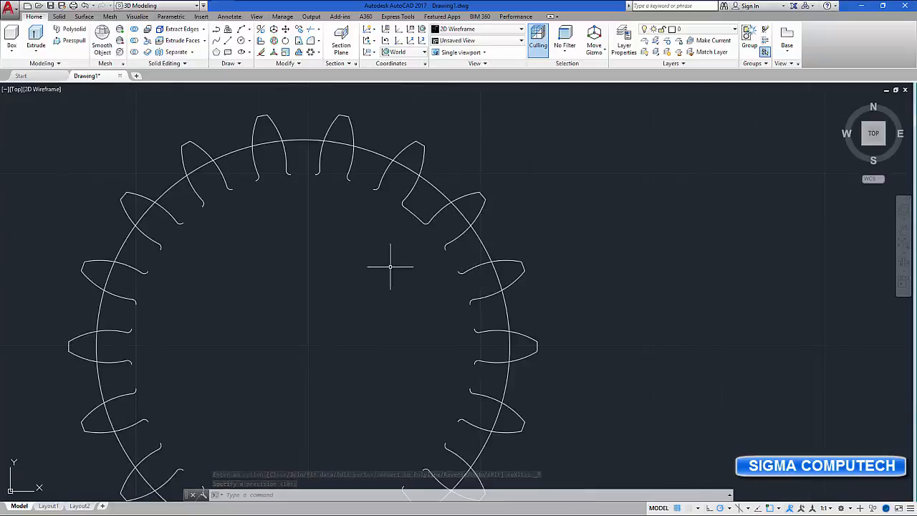
scroll(390, 265, "down", 2)
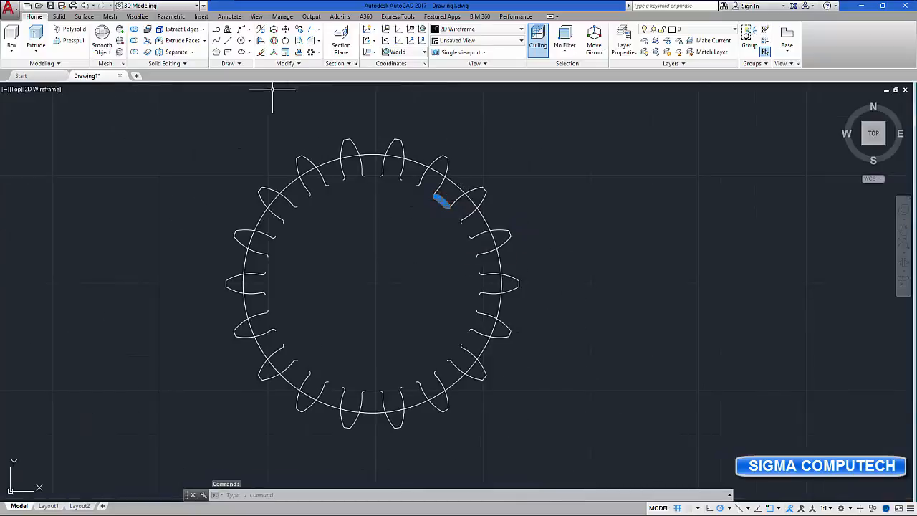
left_click(313, 56)
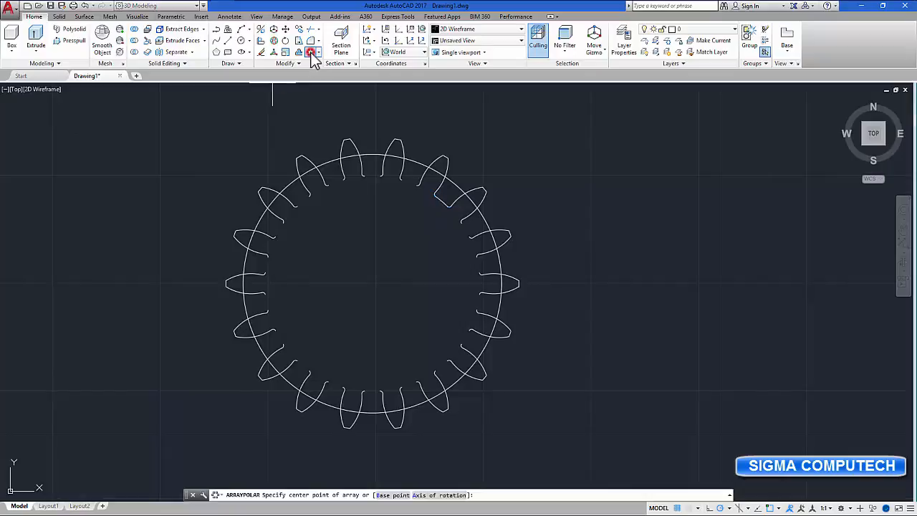
left_click(372, 284)
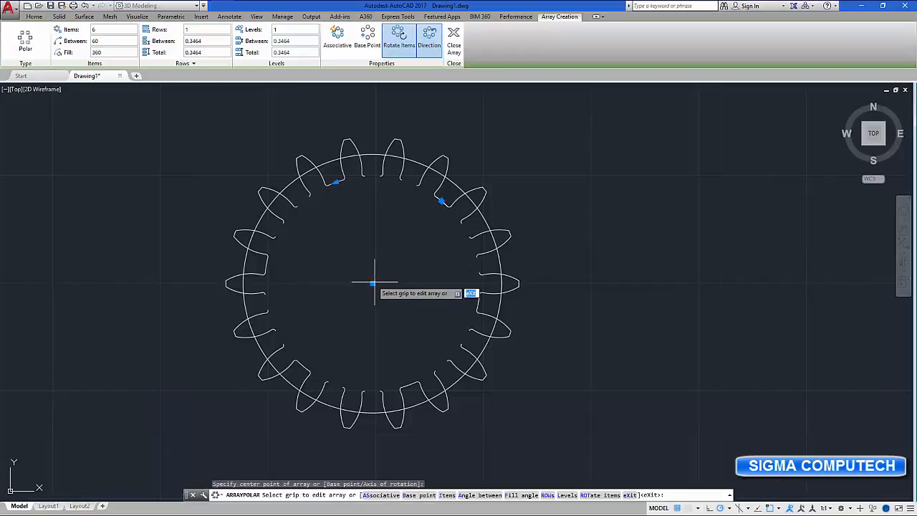
left_click(91, 29)
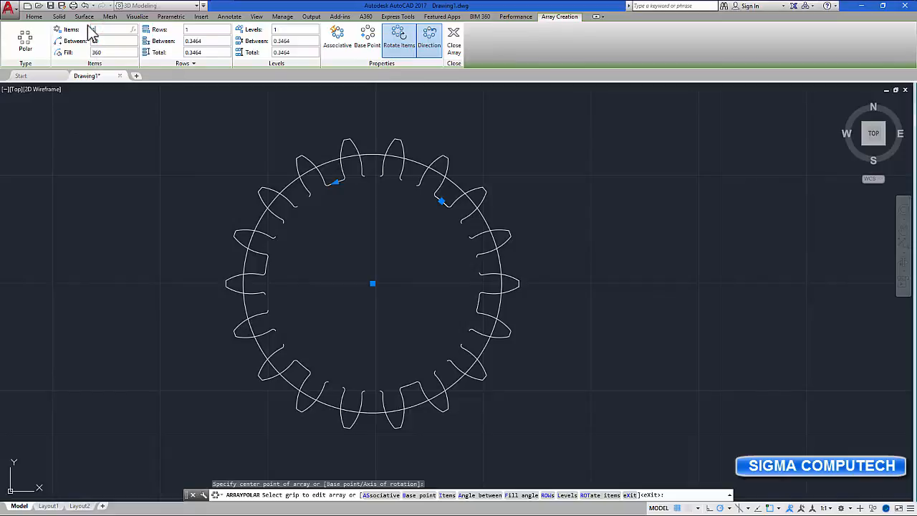
type("18")
key("Return")
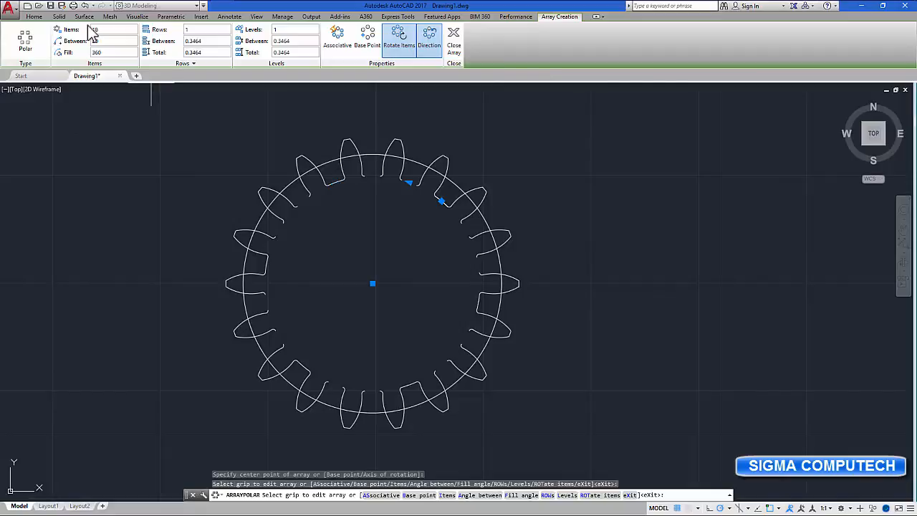
key("Return")
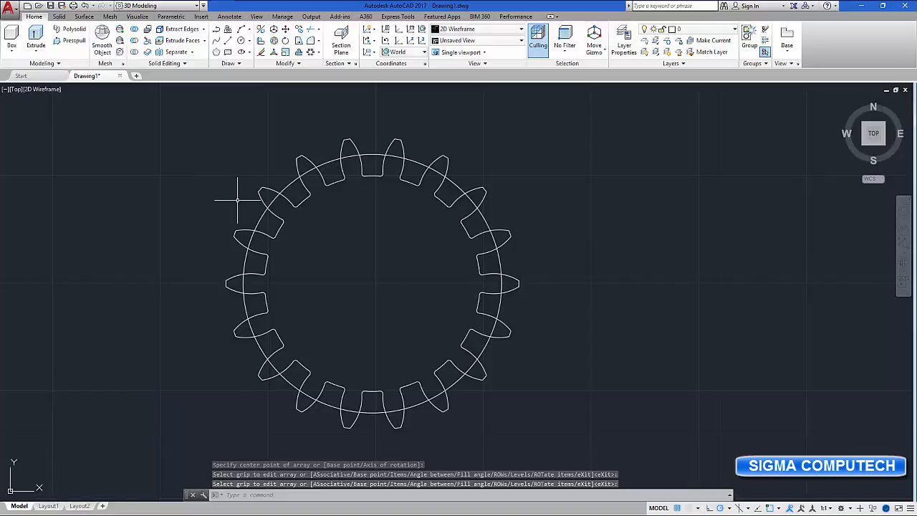
Join all teeth and connecting segments into one closed gear polyline
left_click(200, 136)
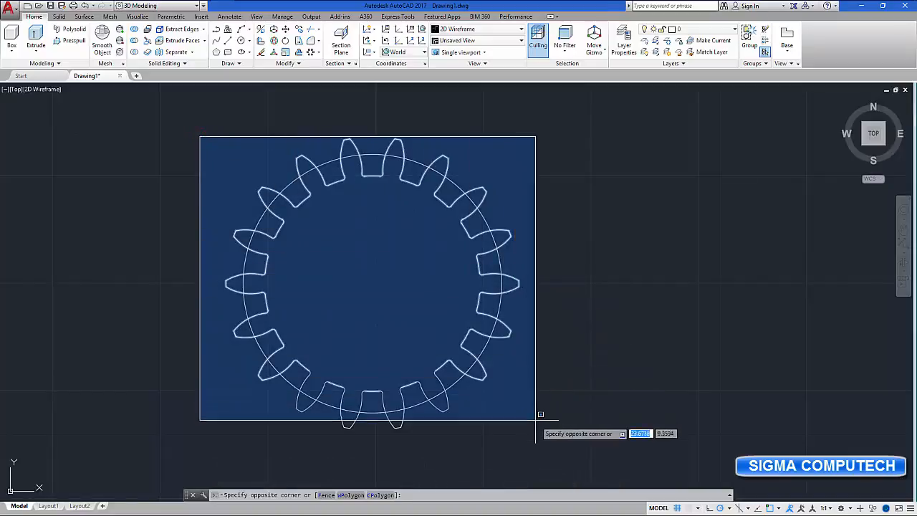
left_click(547, 451)
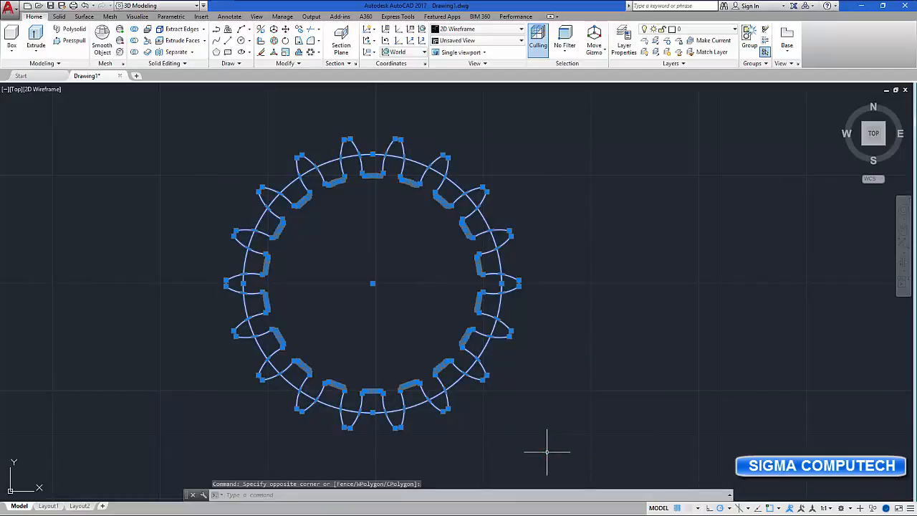
type("j")
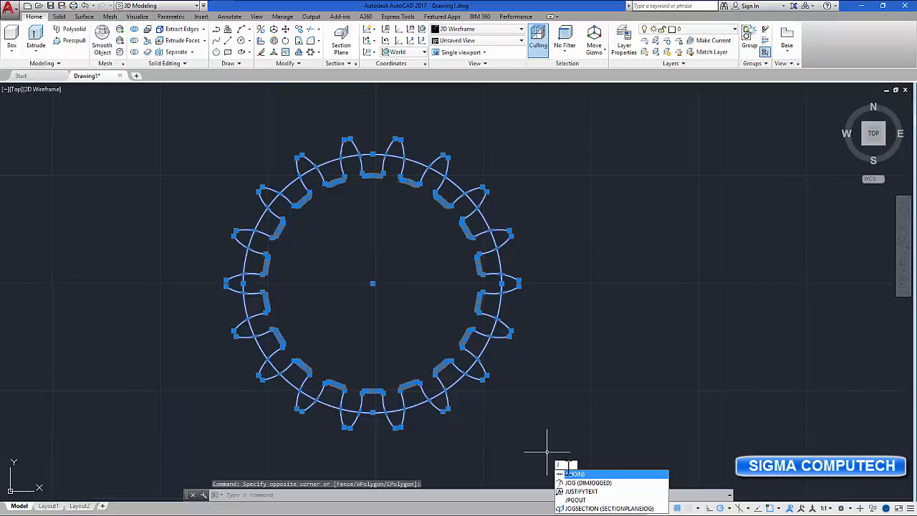
left_click(577, 475)
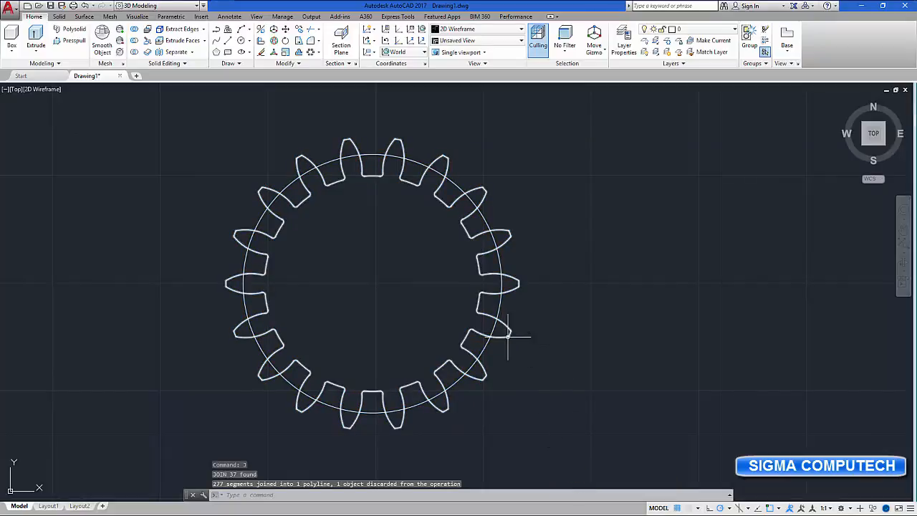
mouse_move(508, 336)
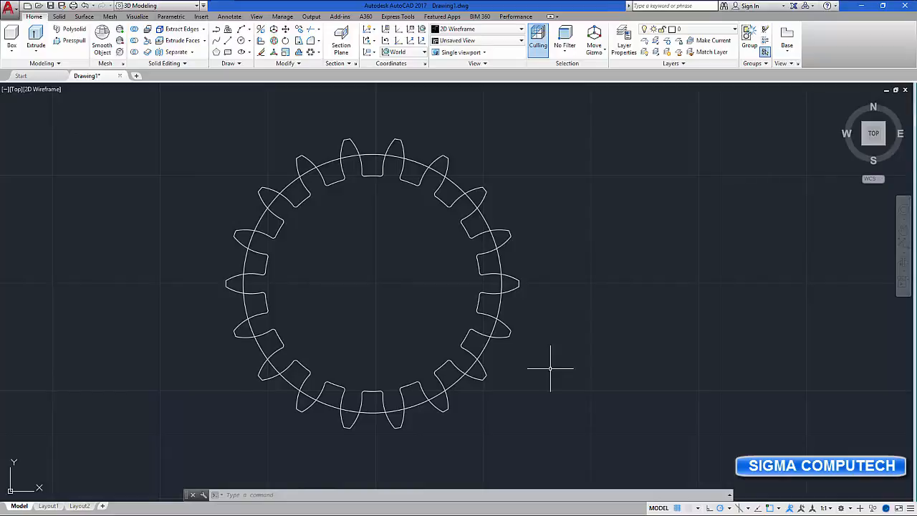
Draw a circle of radius 0.5 at the gear's centre
left_click(241, 41)
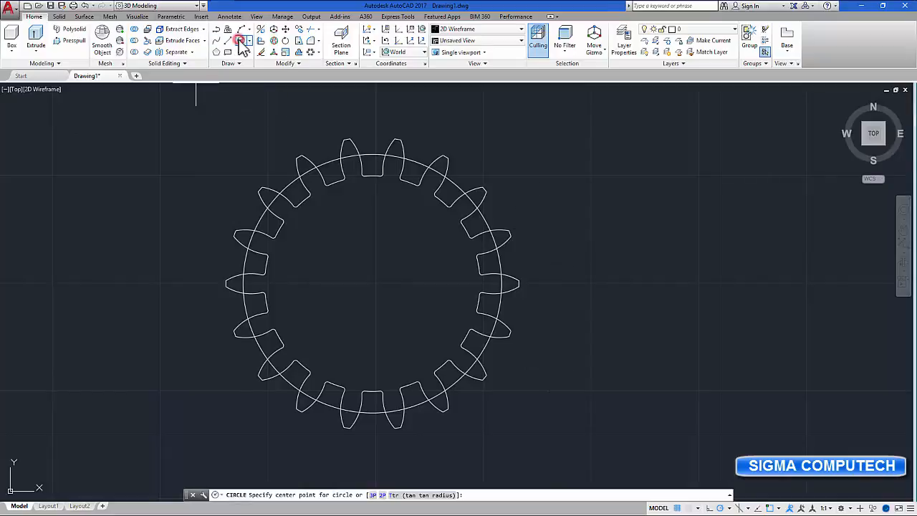
left_click(373, 283)
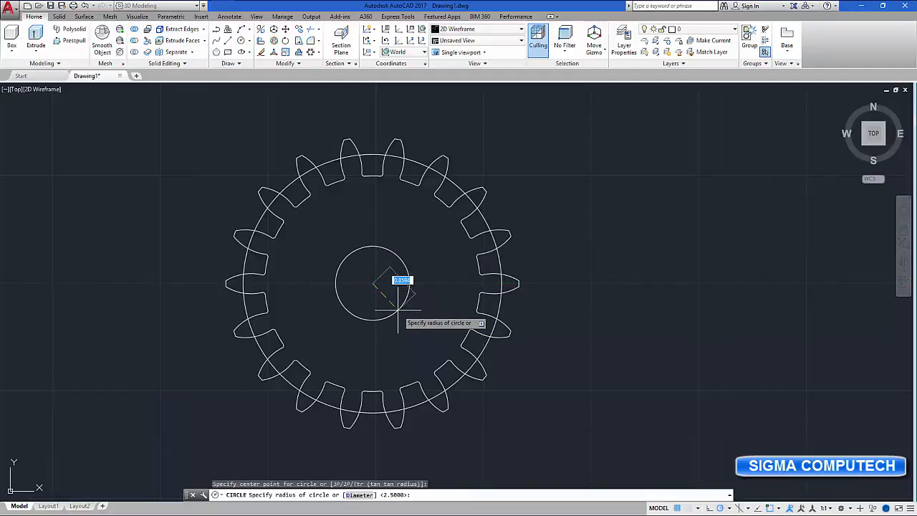
key("BackSpace")
type(".5")
key("Return")
key("Escape")
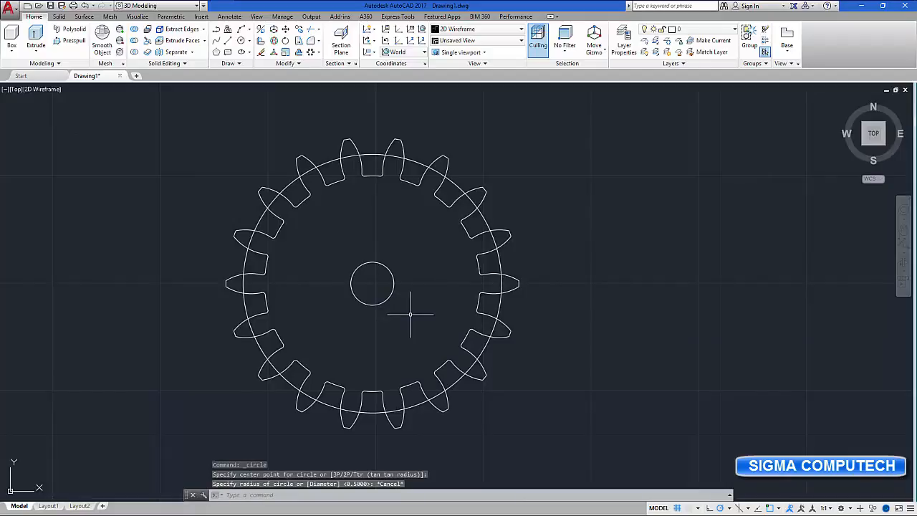
Draw a concentric circle of radius 1 at the gear's centre
left_click(241, 41)
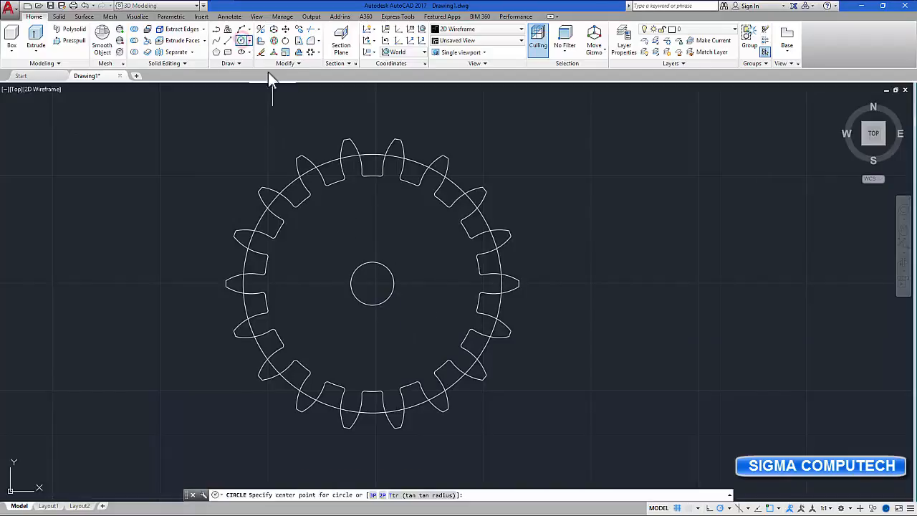
left_click(372, 283)
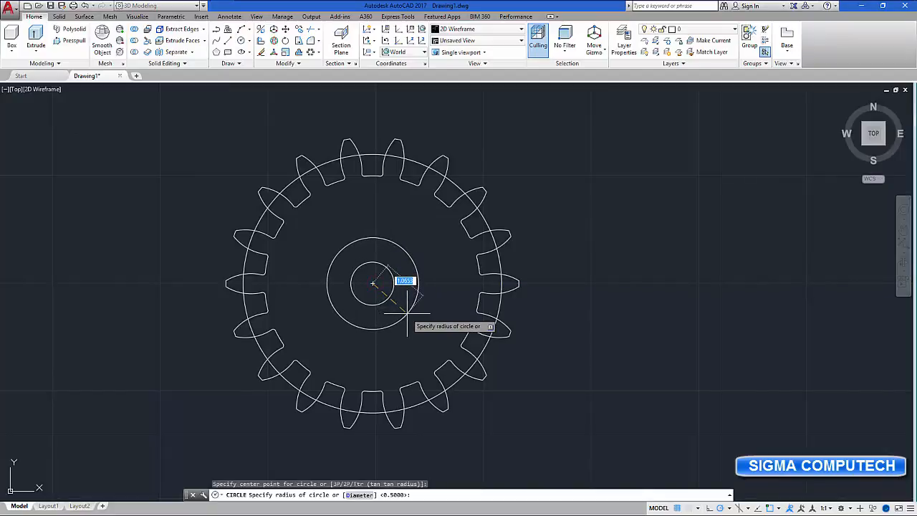
type("1")
key("Return")
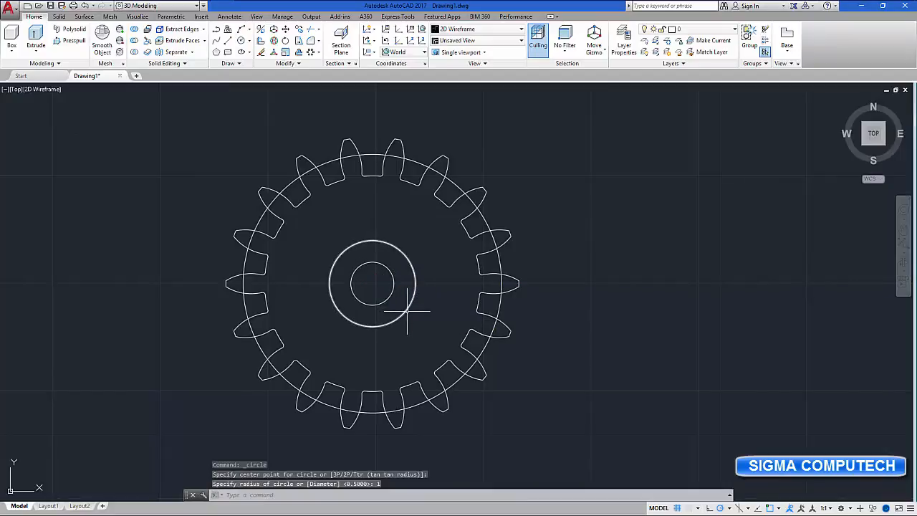
Draw a concentric circle of radius 2 at the gear's centre and delete the large circle that crosses the teeth
left_click(243, 42)
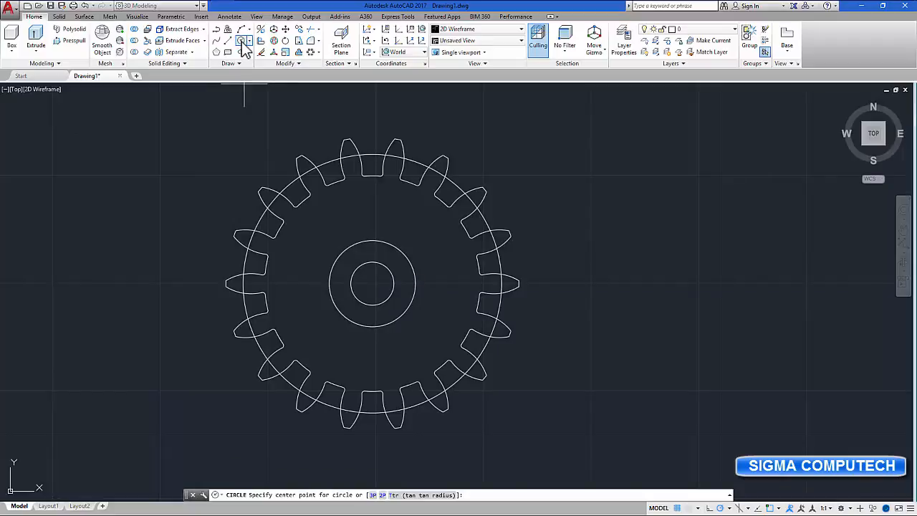
left_click(373, 284)
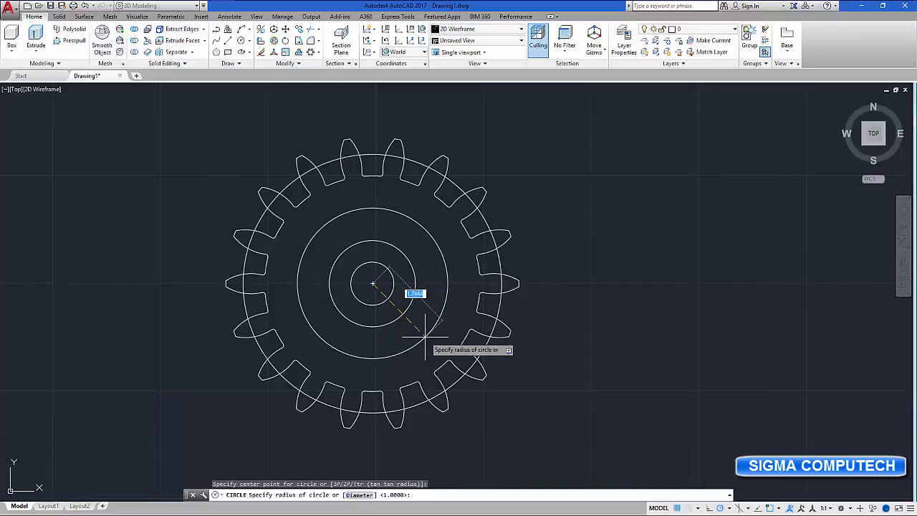
type("2")
key("Return")
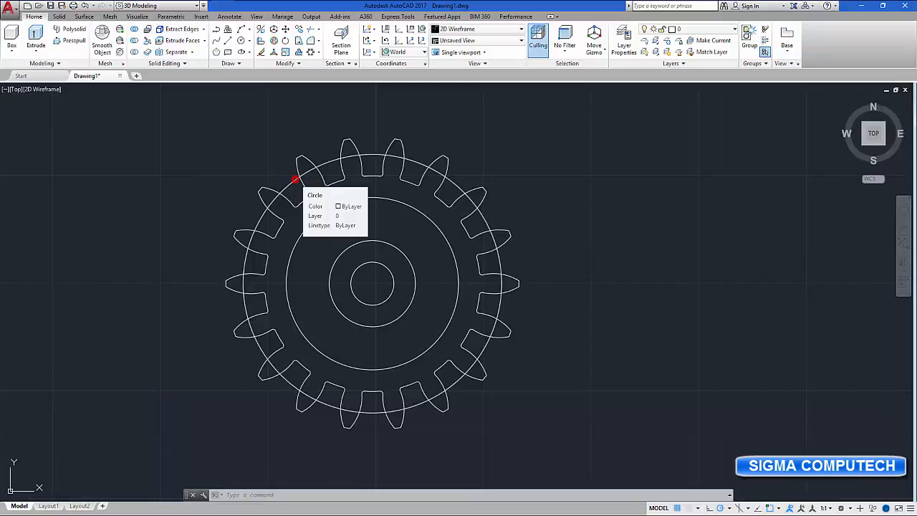
left_click(296, 174)
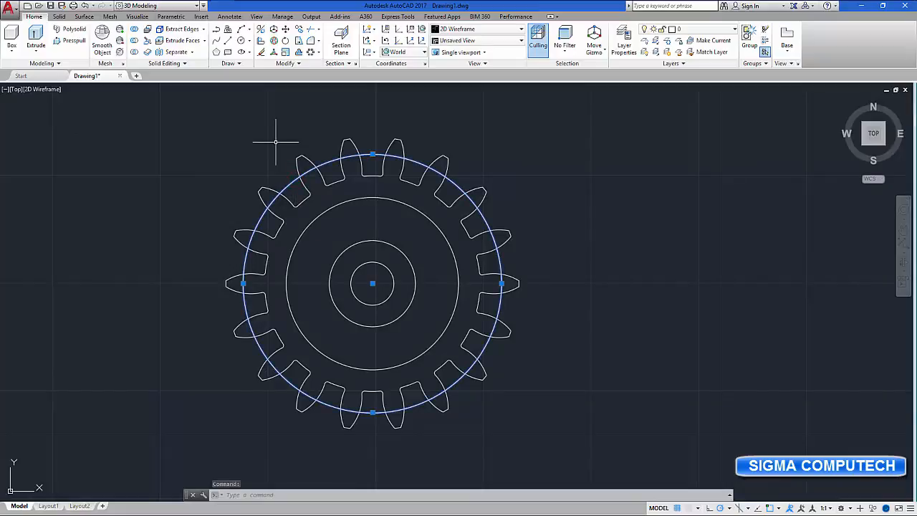
key("Delete")
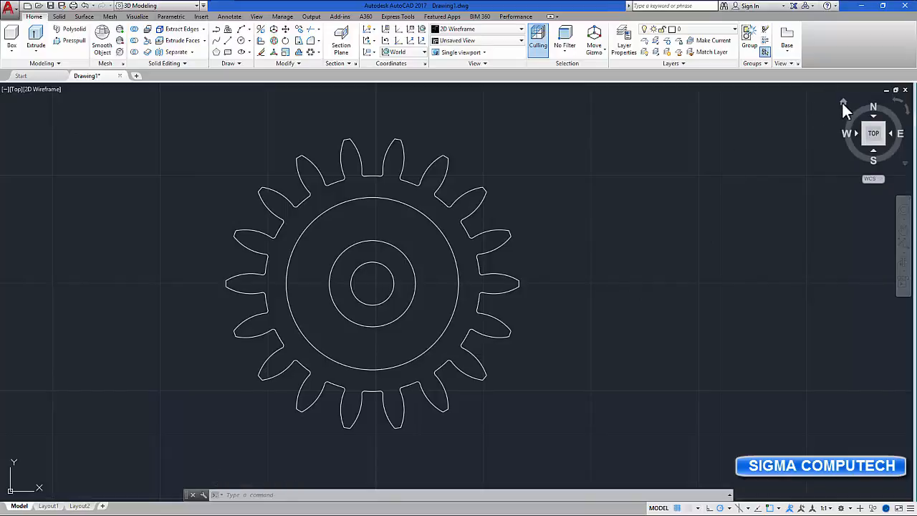
Switch to the isometric home view and turn off the drawing grid
left_click(843, 104)
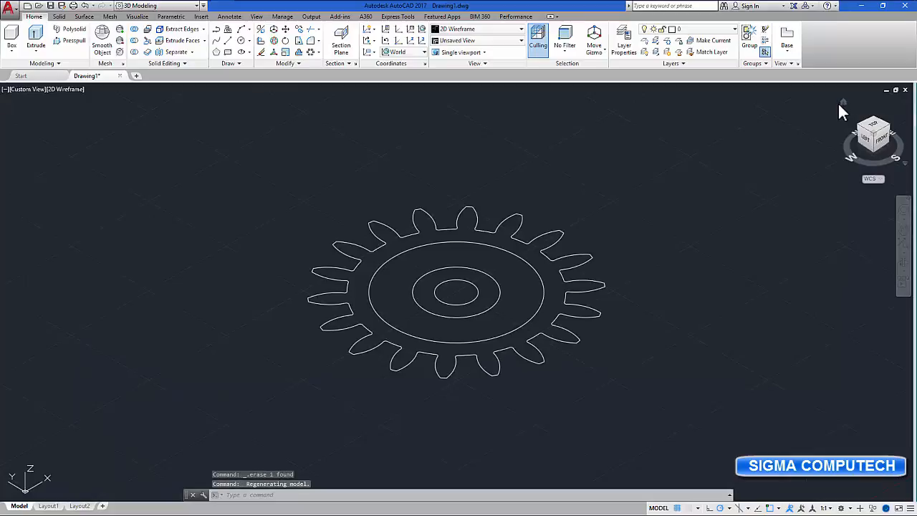
key("F7")
key("F7")
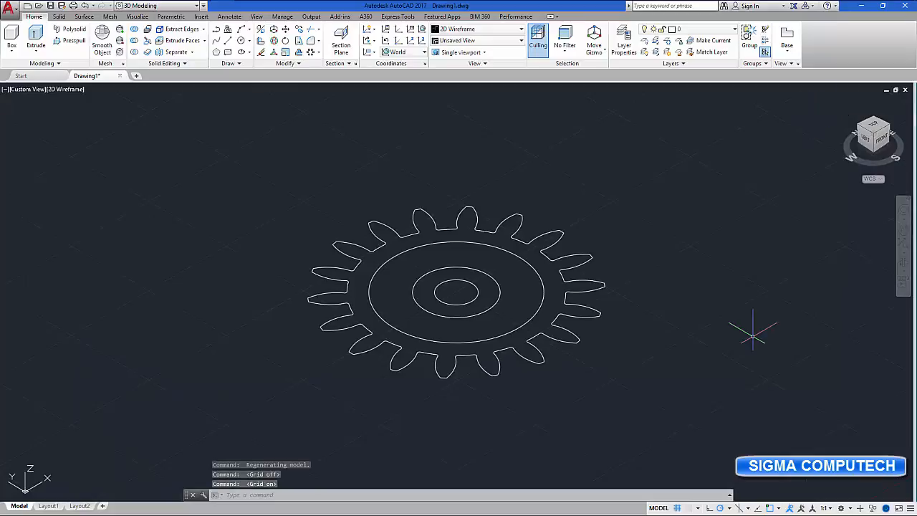
left_click(676, 508)
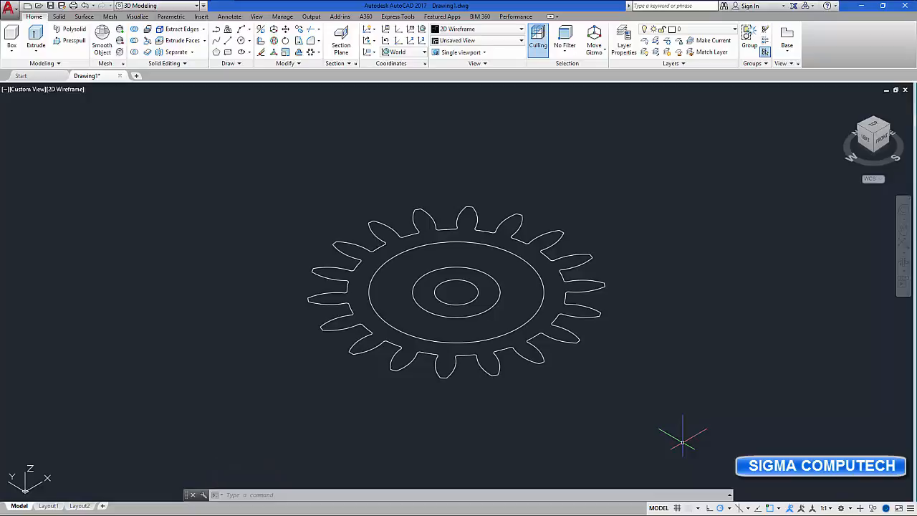
Presspull the hub area between the two smallest circles to a height of 0.5
left_click(73, 43)
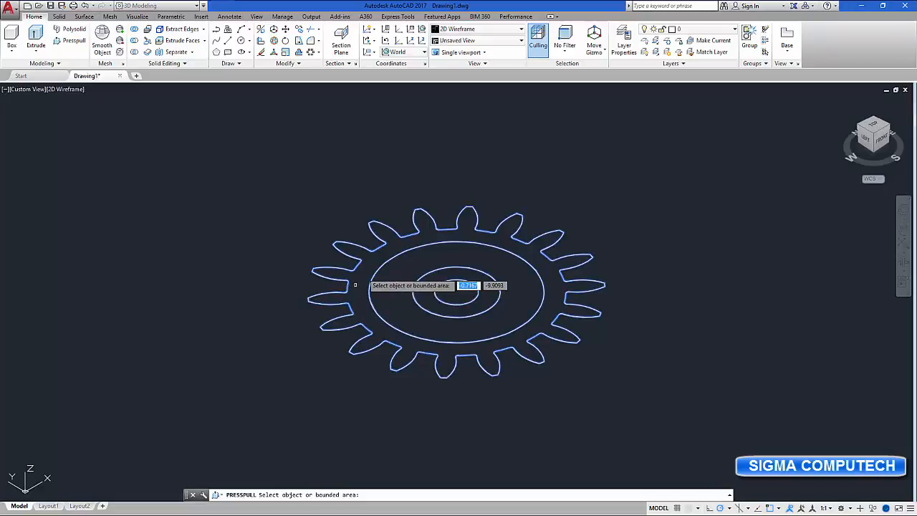
left_click(427, 295)
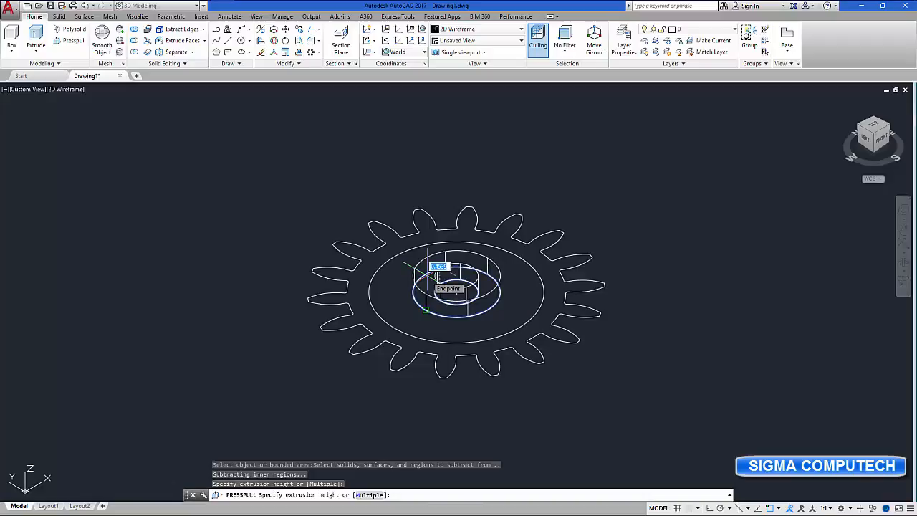
type(".")
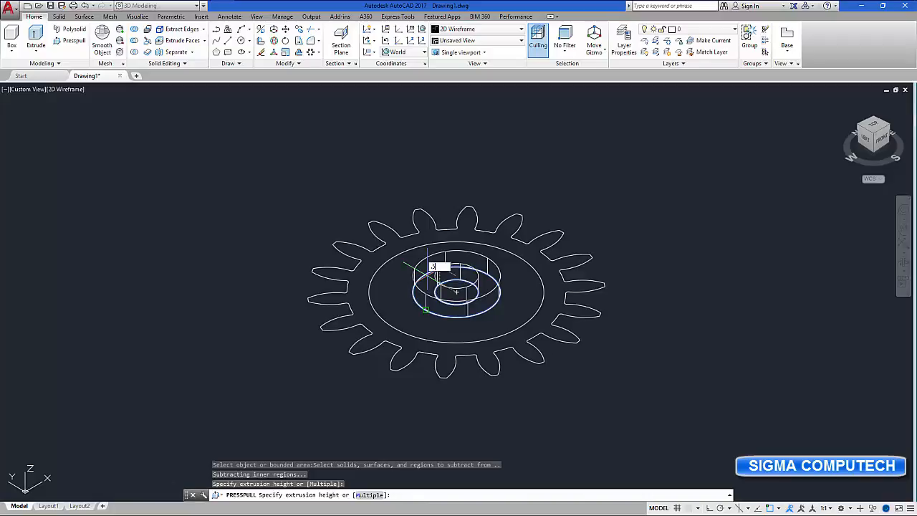
type("5")
key("Return")
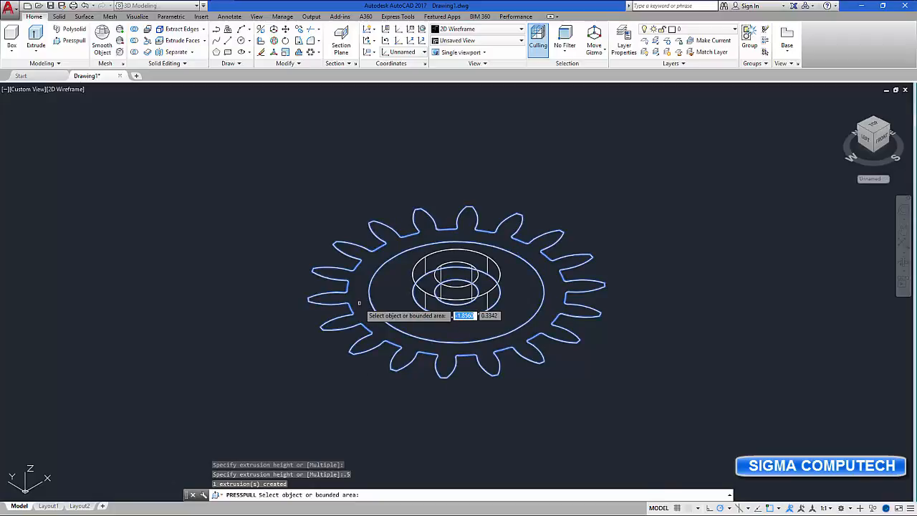
Presspull the toothed rim area outside the radius 2 circle to a height of 0.5
left_click(359, 303)
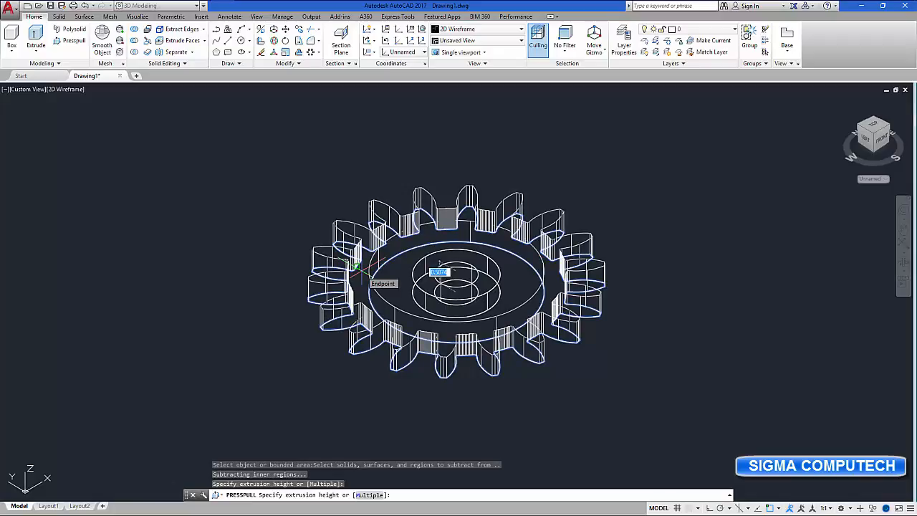
type(".")
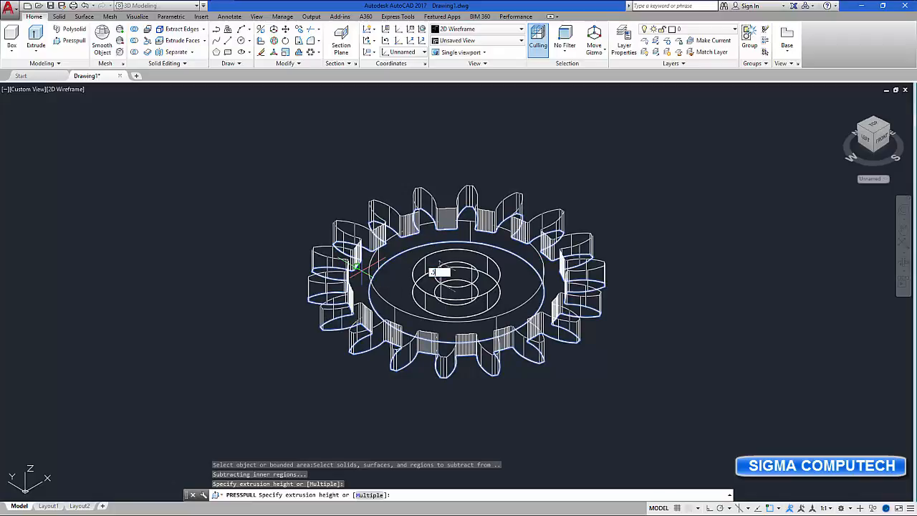
type("5")
key("Return")
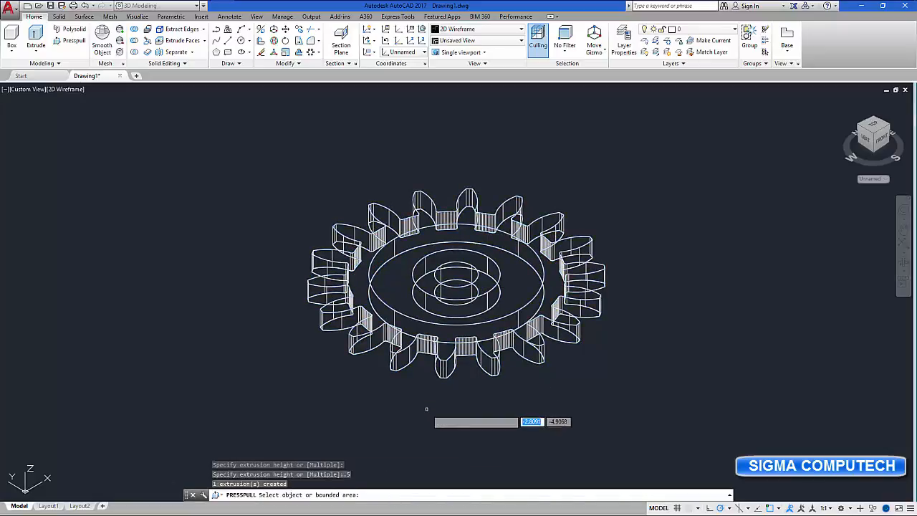
Presspull the web area between the hub and the toothed rim to a height of 0.25
left_click(393, 283)
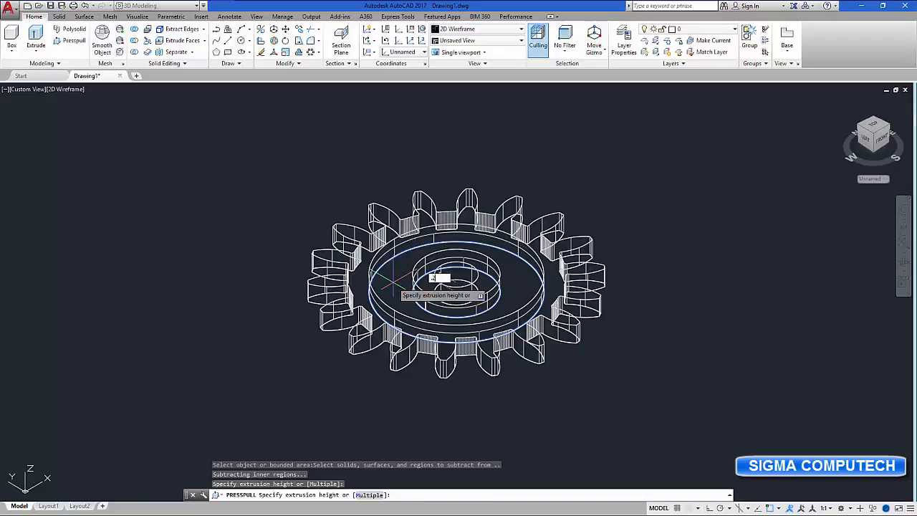
key("Return")
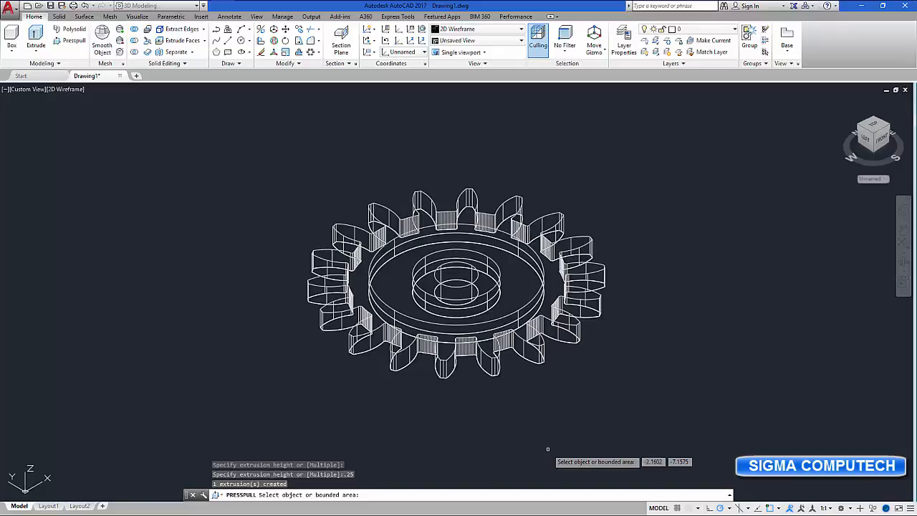
key("Return")
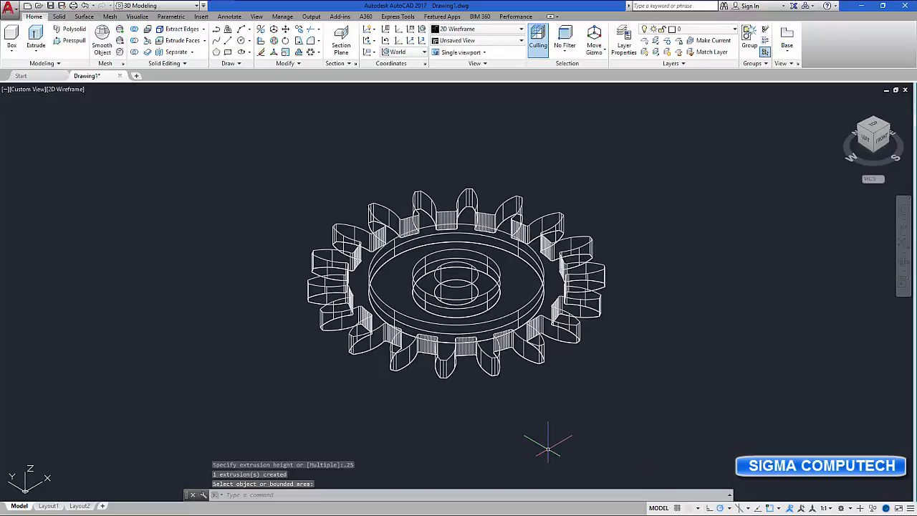
Display the gear in the Hidden visual style and orbit it to show its top and front
left_click(65, 88)
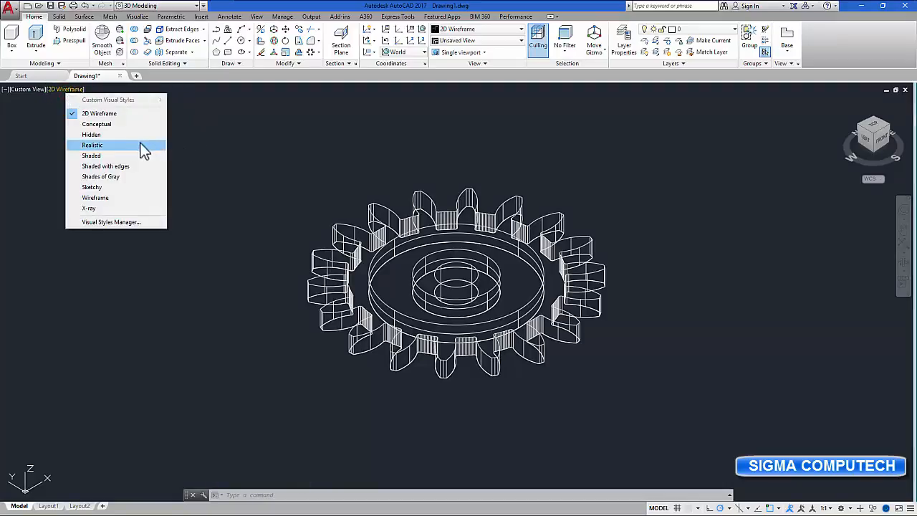
left_click(117, 135)
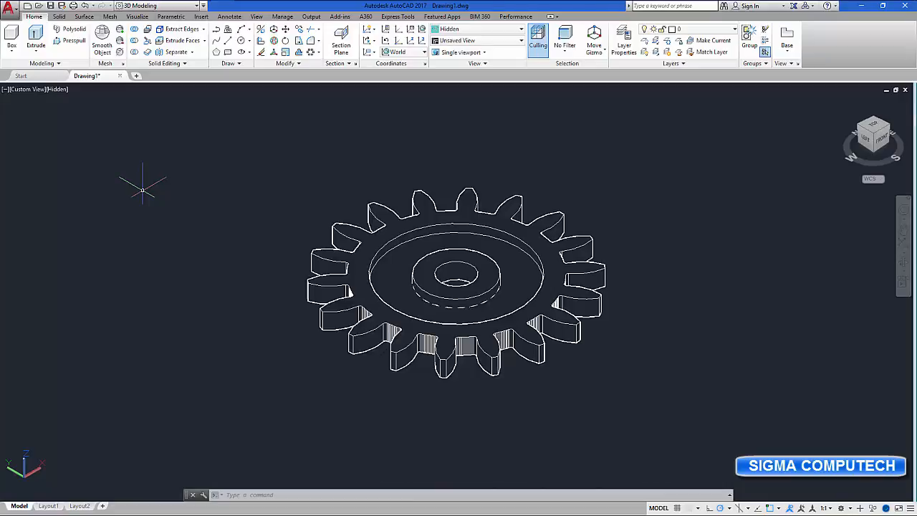
left_click(903, 265)
left_click_drag(712, 231, 655, 250)
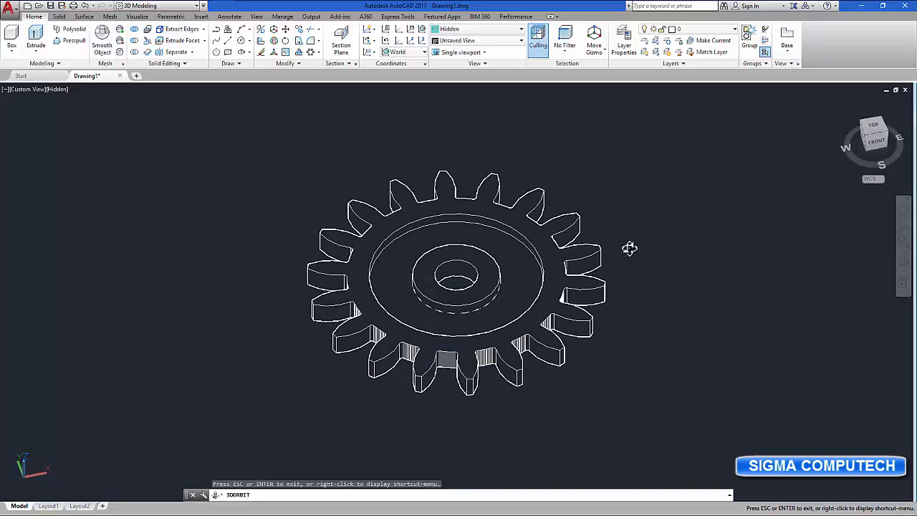
right_click(677, 215)
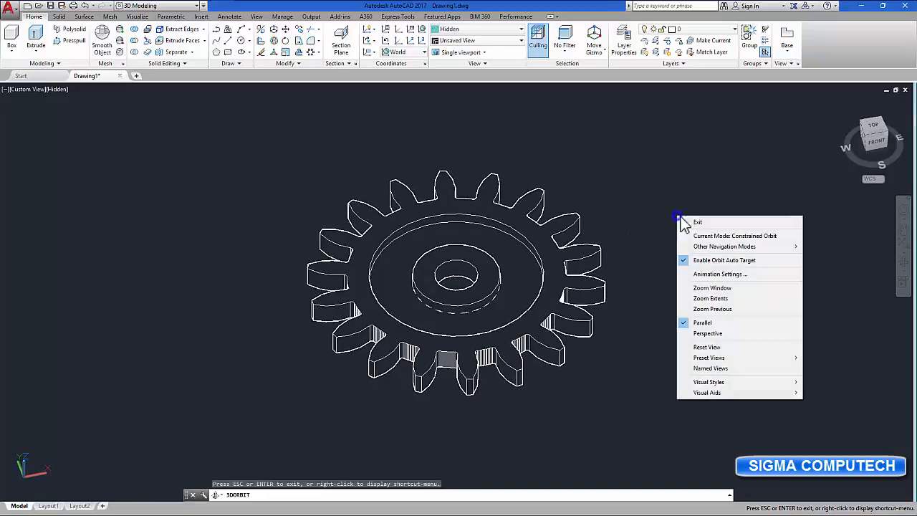
left_click(698, 224)
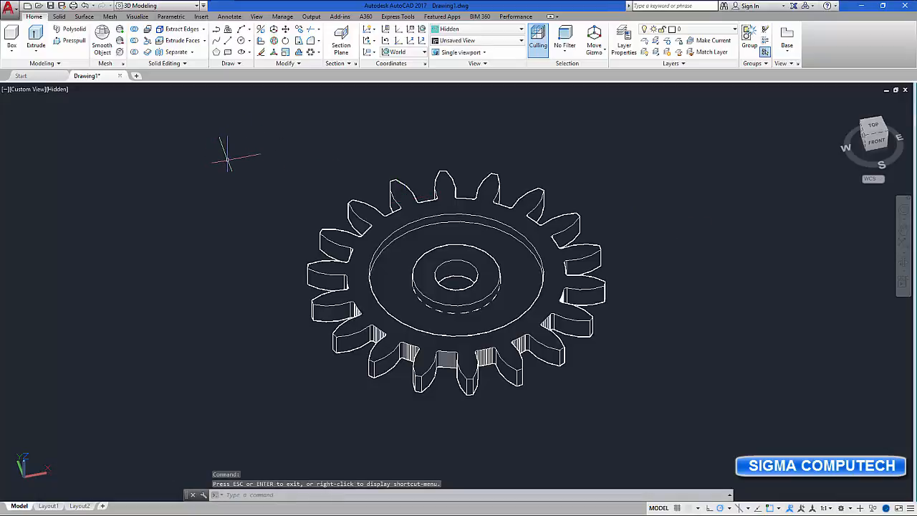
Fillet the hub's outer top edge with a radius of 0.06, using the Multiple option
left_click(311, 42)
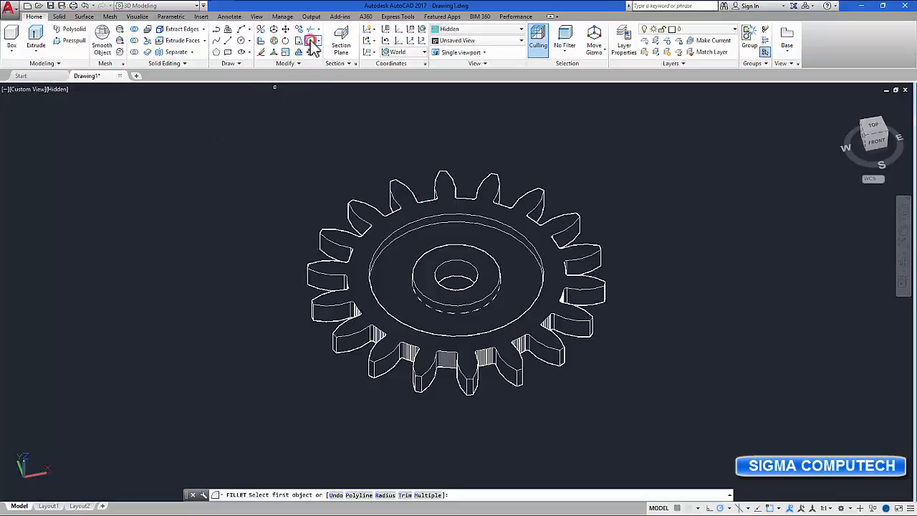
left_click(385, 495)
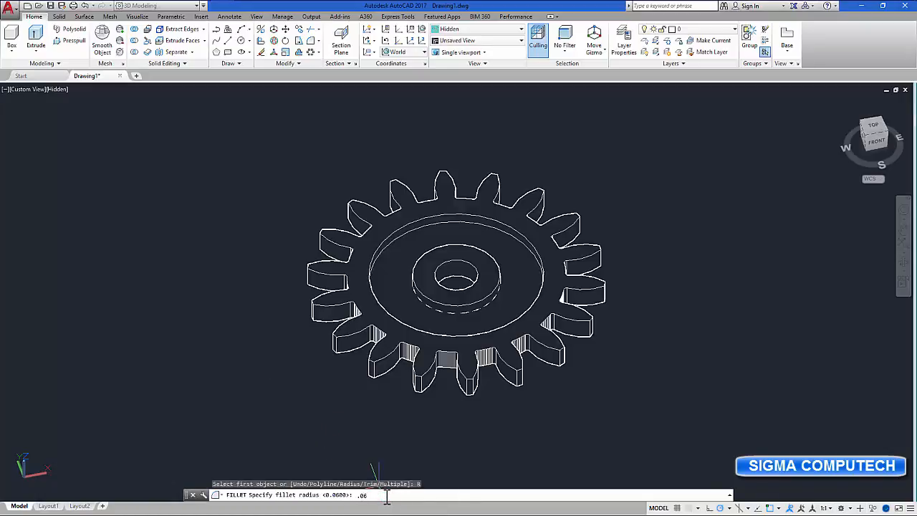
key("Return")
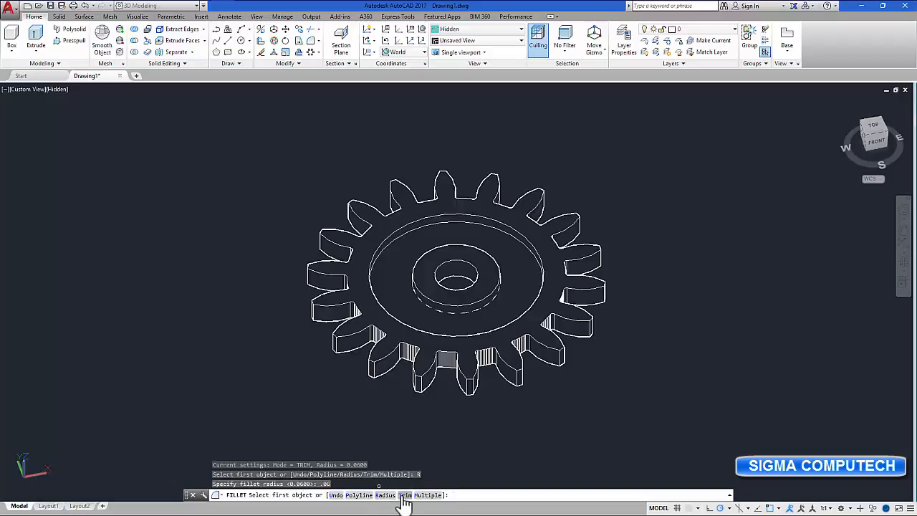
left_click(430, 495)
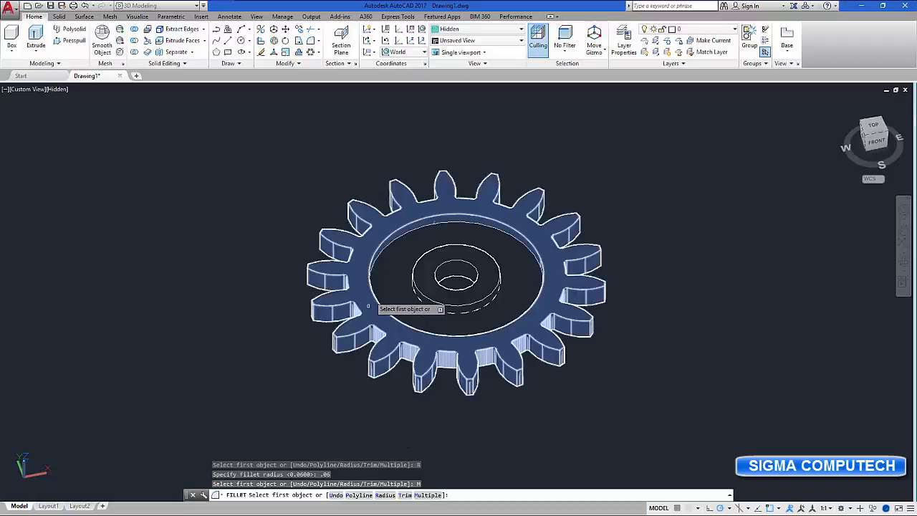
scroll(402, 263, "up", 5)
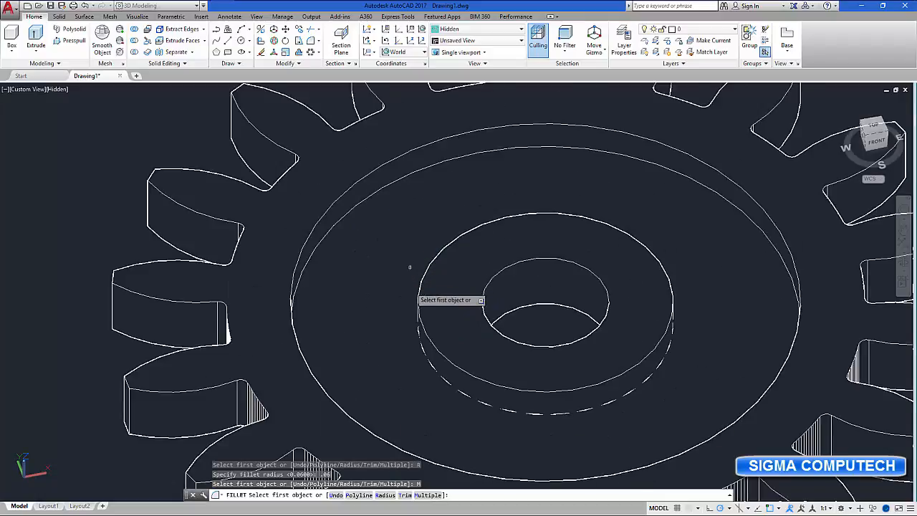
left_click(453, 363)
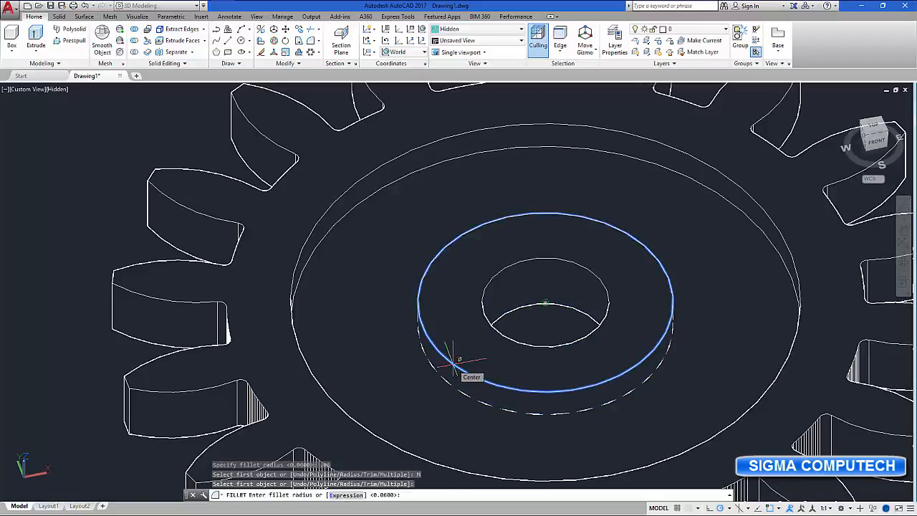
key("Return")
key("Return")
key("Return")
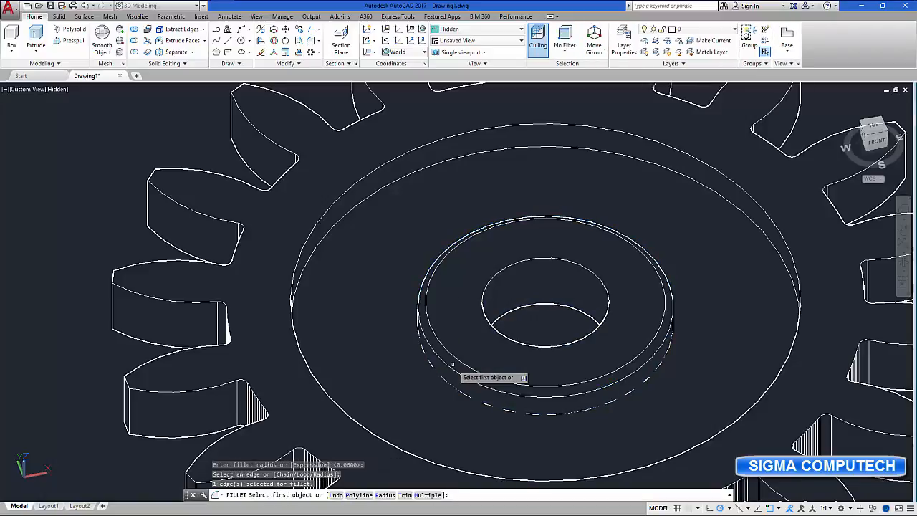
Fillet the top edge of the hub's central bore with a radius of 0.06
left_click(556, 259)
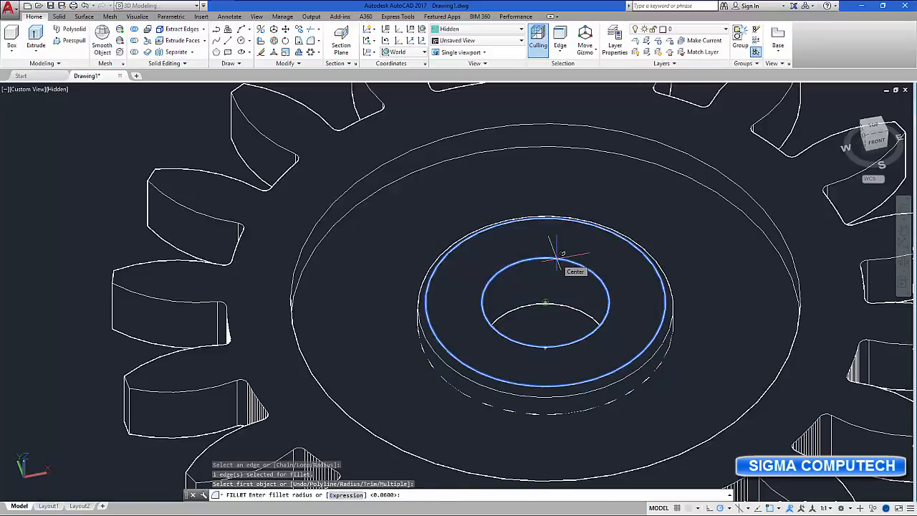
key("Return")
key("Return")
key("Return")
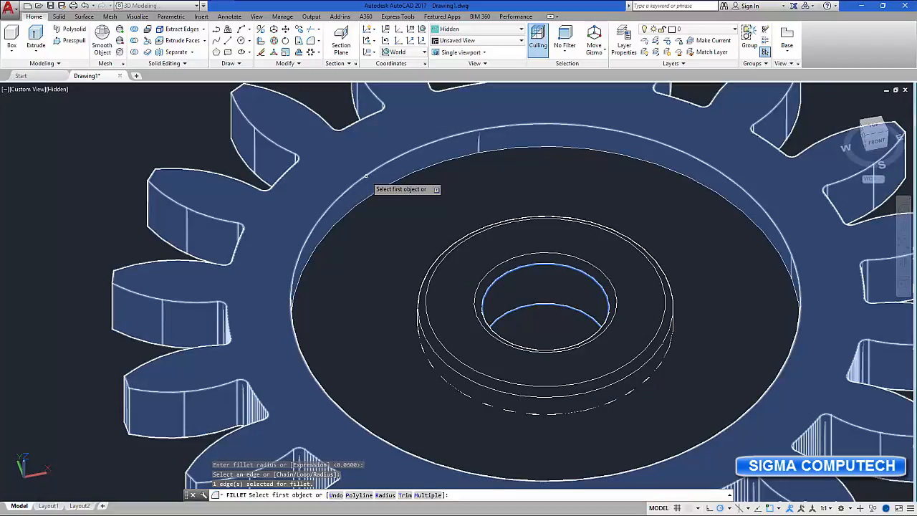
Fillet the inner top edge of the toothed rim with a radius of 0.06 and end the fillet command
left_click(366, 174)
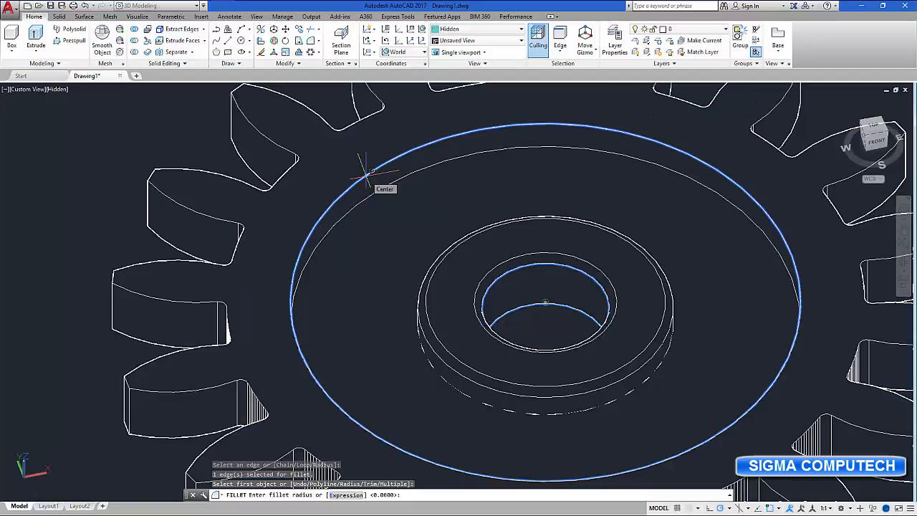
key("Return")
key("Return")
key("Return")
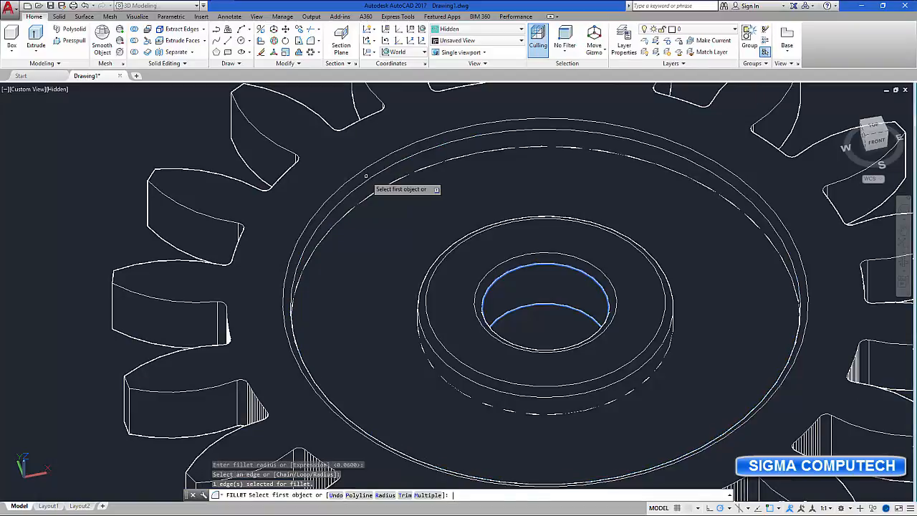
scroll(366, 175, "down", 5)
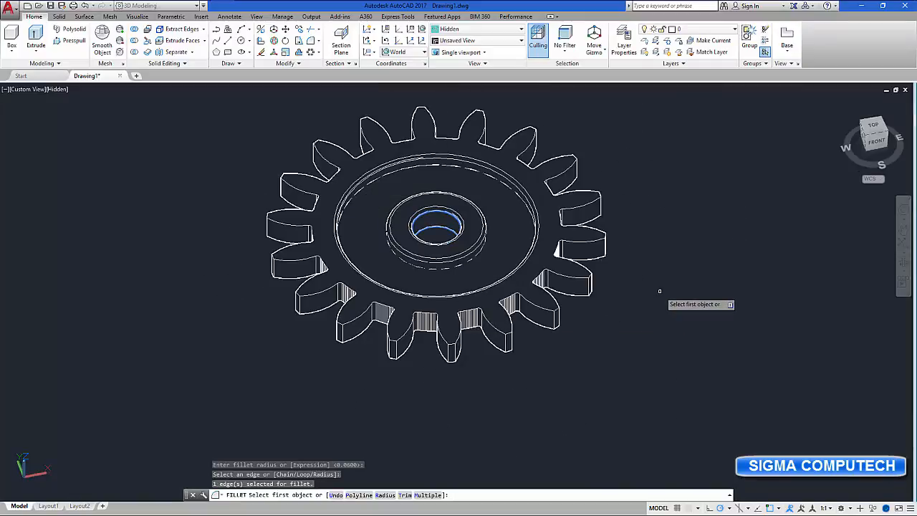
key("Escape")
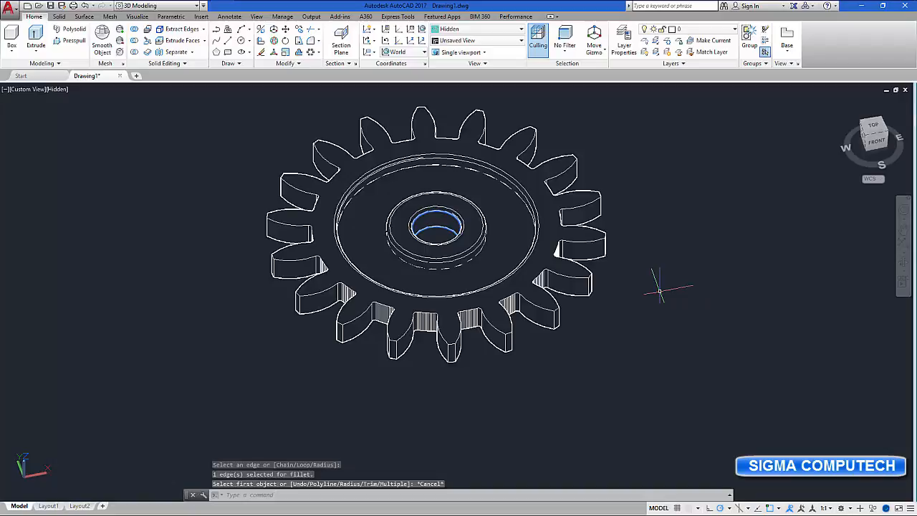
double_click(164, 256)
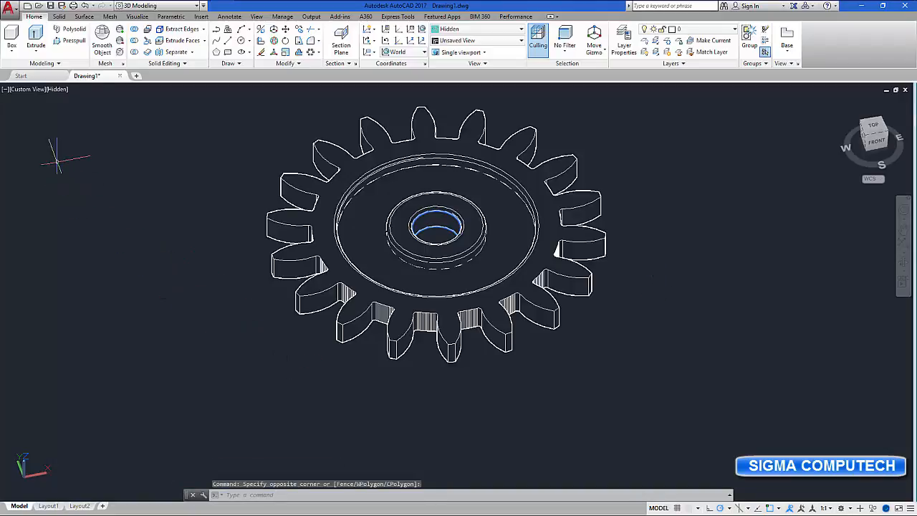
Display the finished gear in the Realistic visual style and centre it in the view
left_click(60, 91)
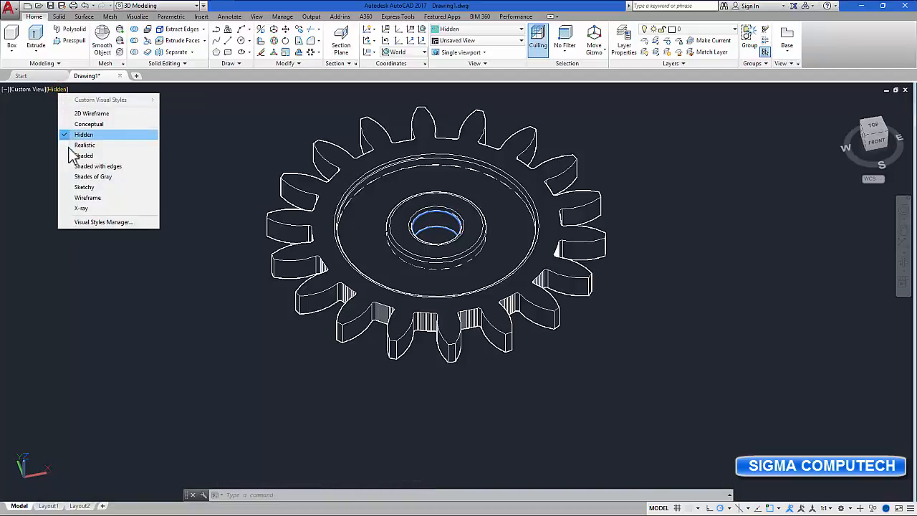
left_click(84, 145)
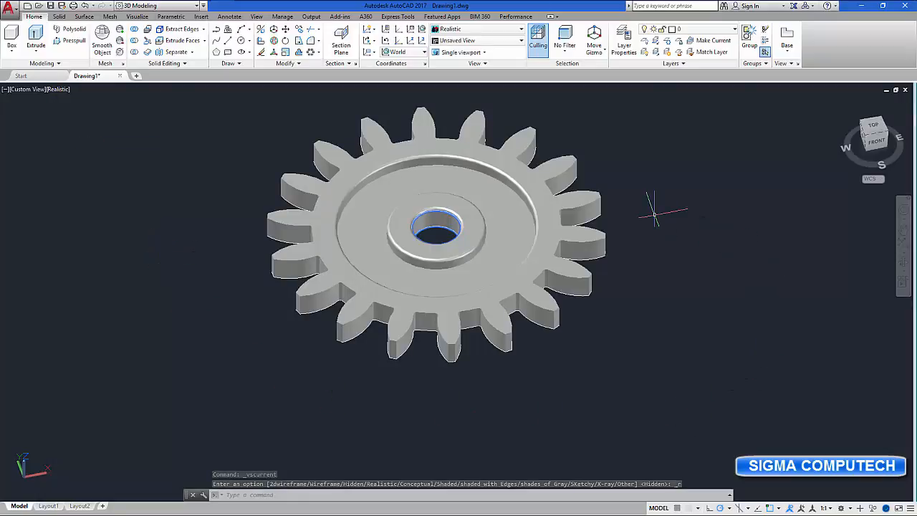
middle_click_drag(659, 198, 658, 237)
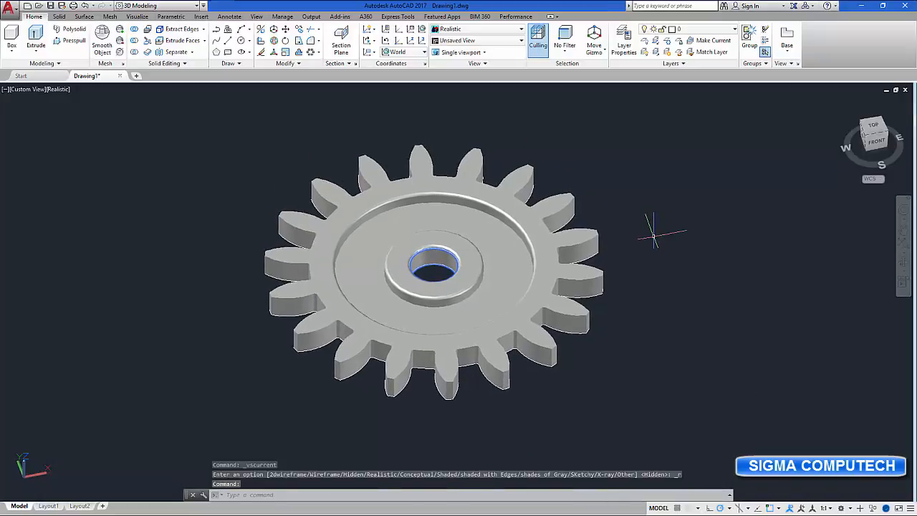
Create six new layers with their default names in the layer manager
left_click(621, 43)
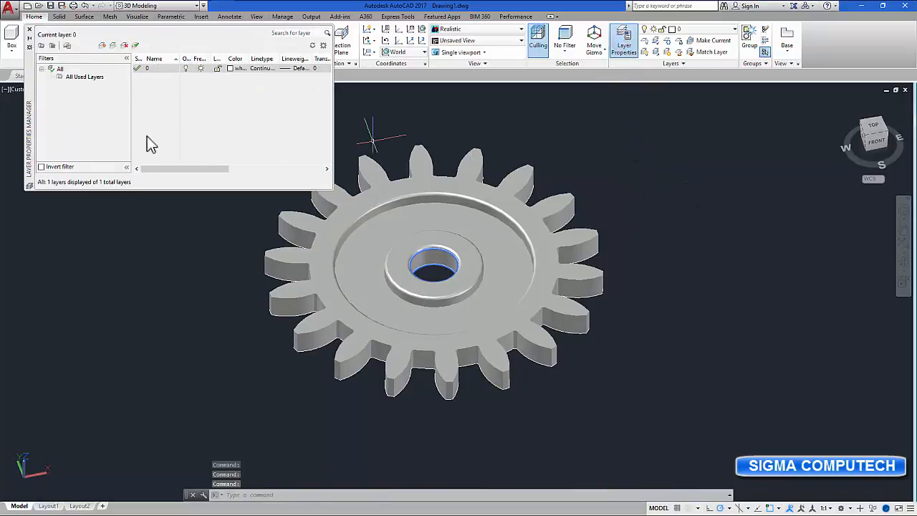
left_click(101, 46)
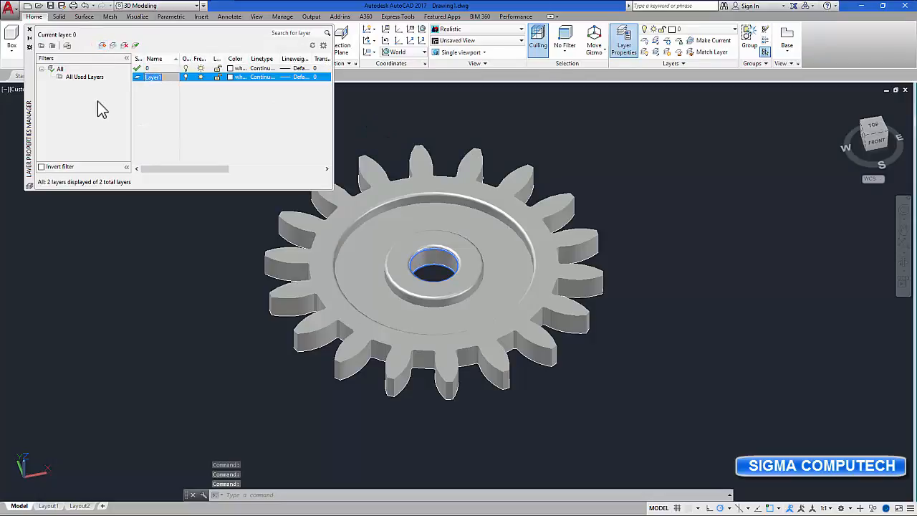
left_click(101, 46)
left_click(101, 46)
left_click(101, 46)
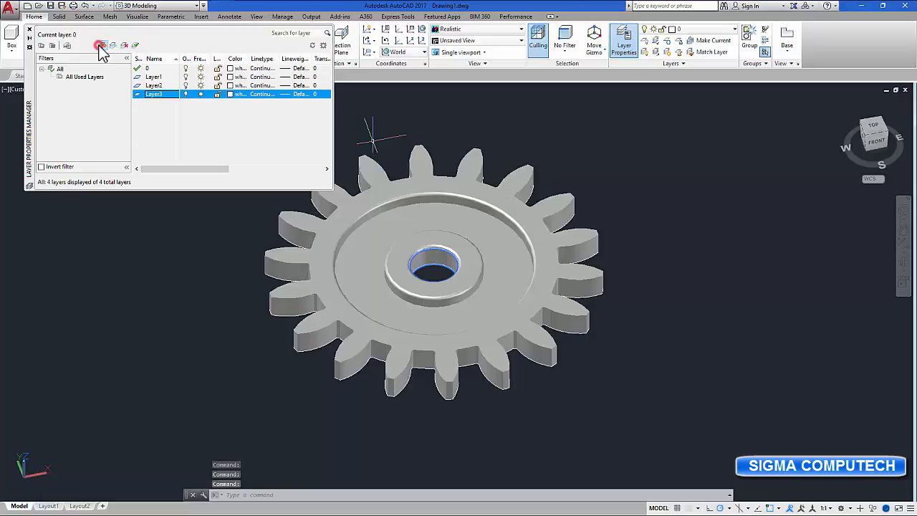
left_click(101, 46)
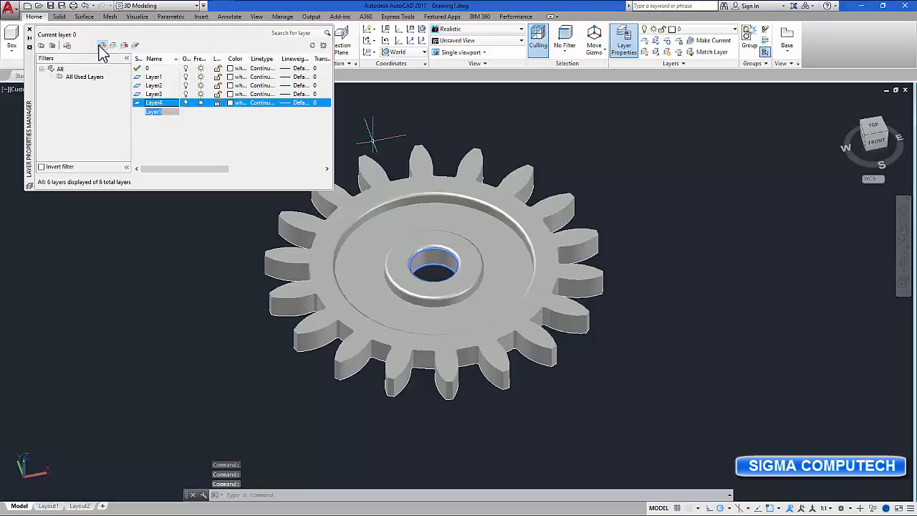
left_click(101, 46)
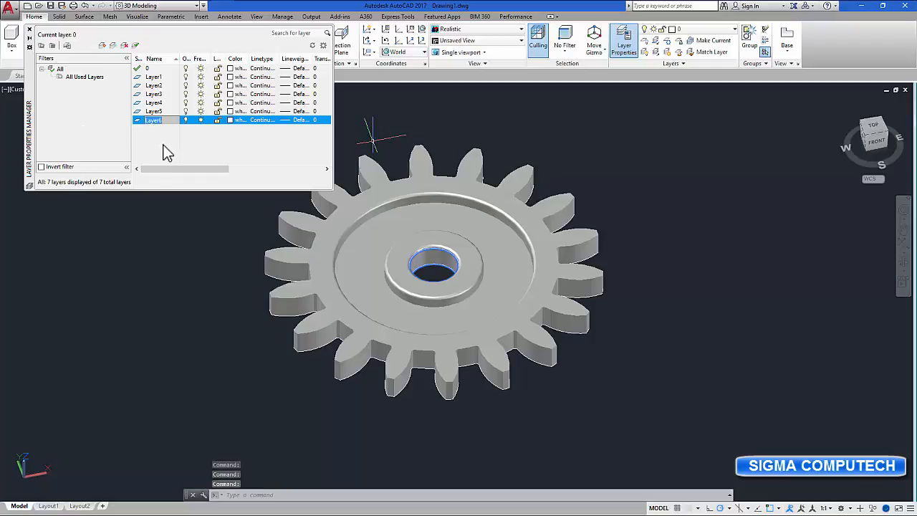
Set the layer colours to red for Layer1, yellow for Layer2 and green for Layer3
left_click(233, 78)
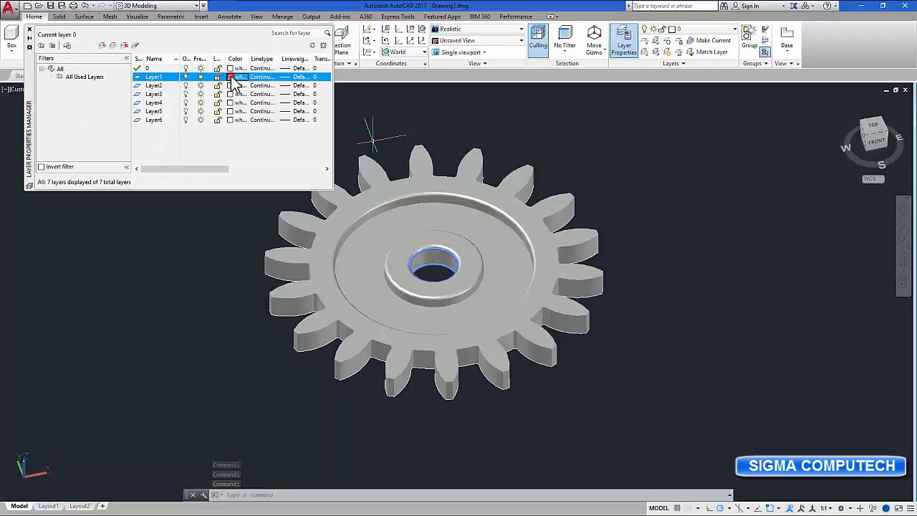
left_click(232, 77)
left_click(384, 274)
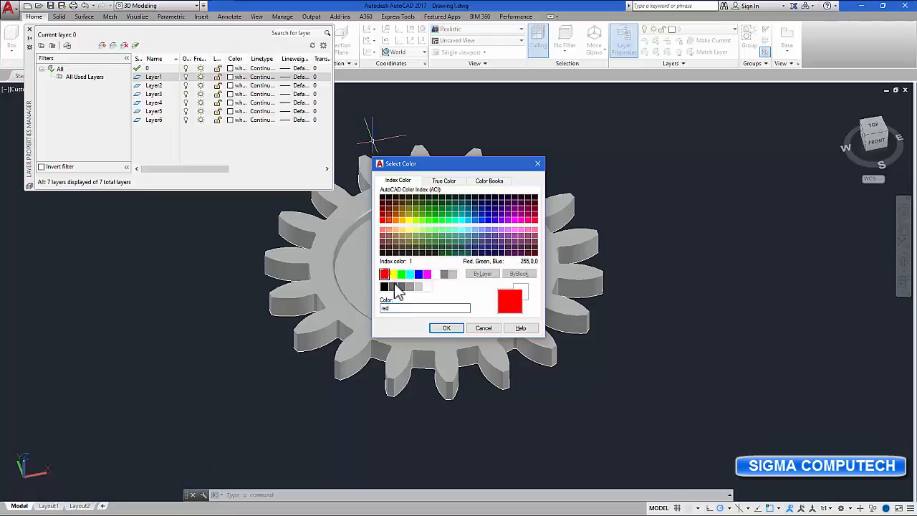
left_click(449, 328)
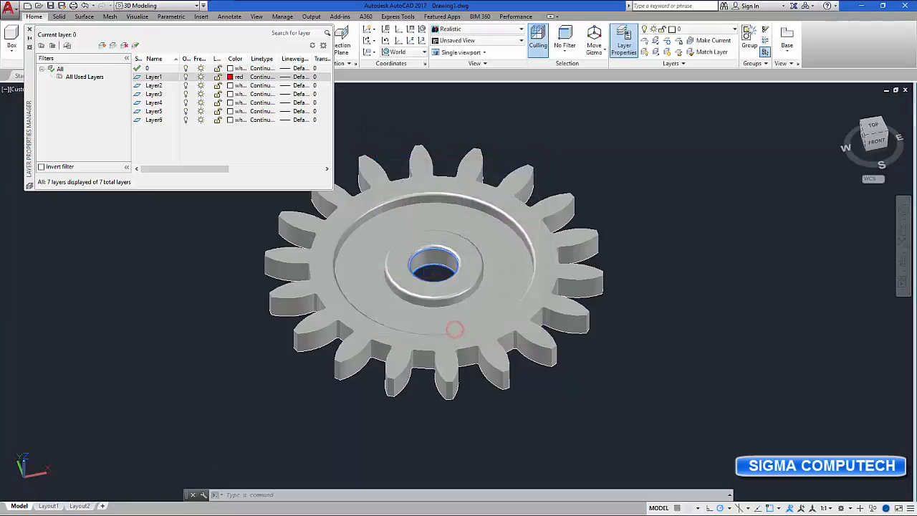
left_click(232, 86)
left_click(392, 273)
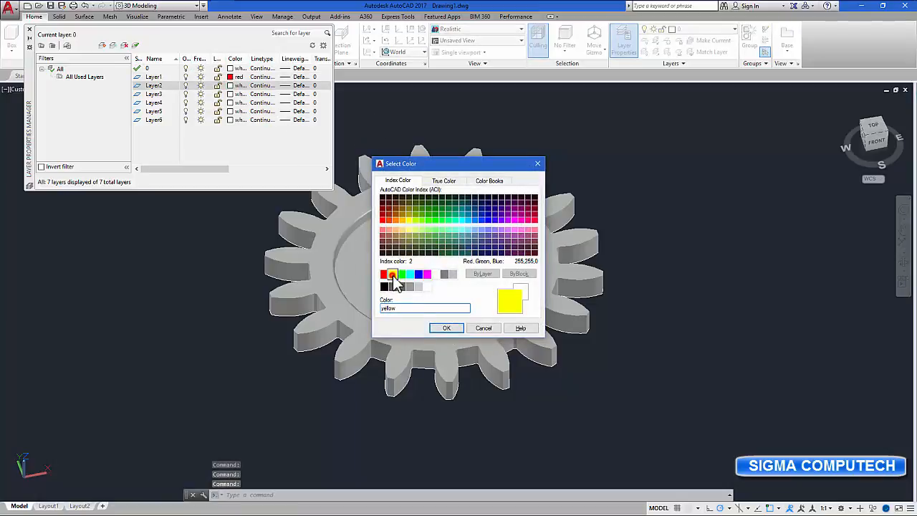
left_click(447, 329)
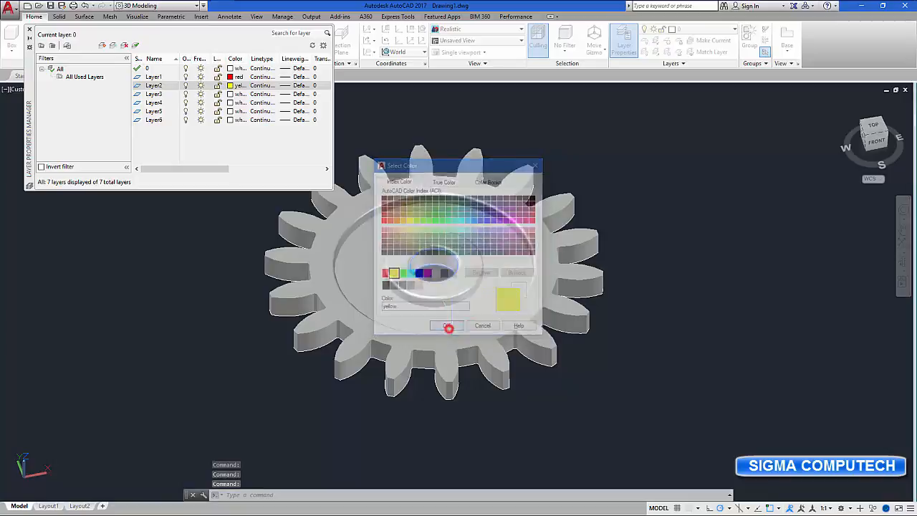
left_click(230, 94)
left_click(401, 273)
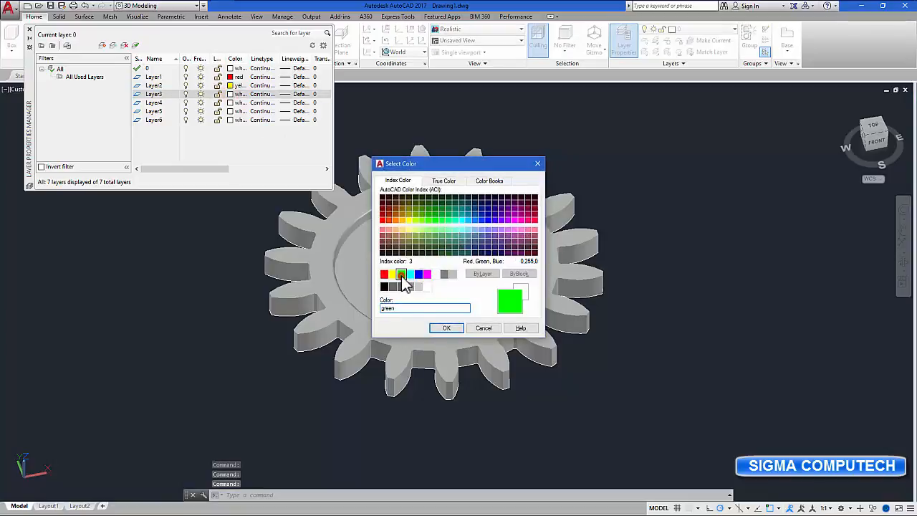
left_click(446, 328)
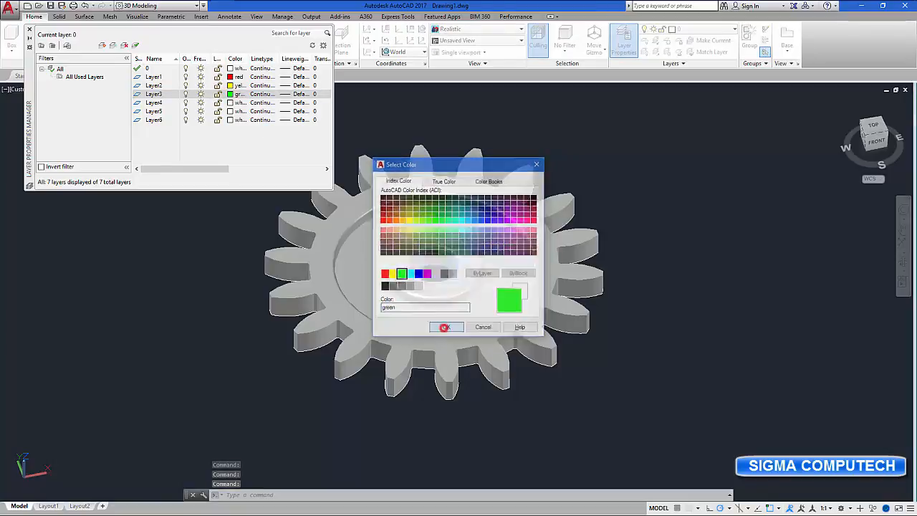
Set the layer colours to cyan for Layer4, blue for Layer5 and magenta for Layer6, and close the layer manager
left_click(230, 102)
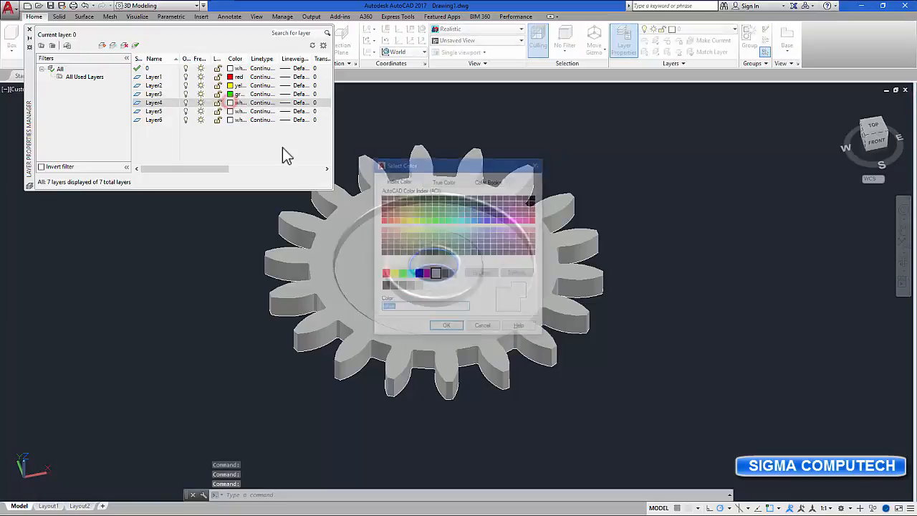
left_click(411, 275)
left_click(446, 328)
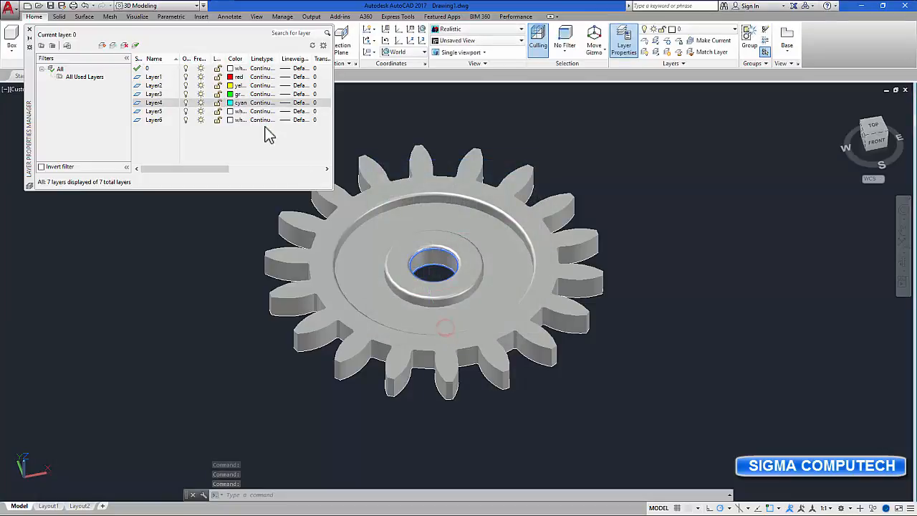
left_click(231, 112)
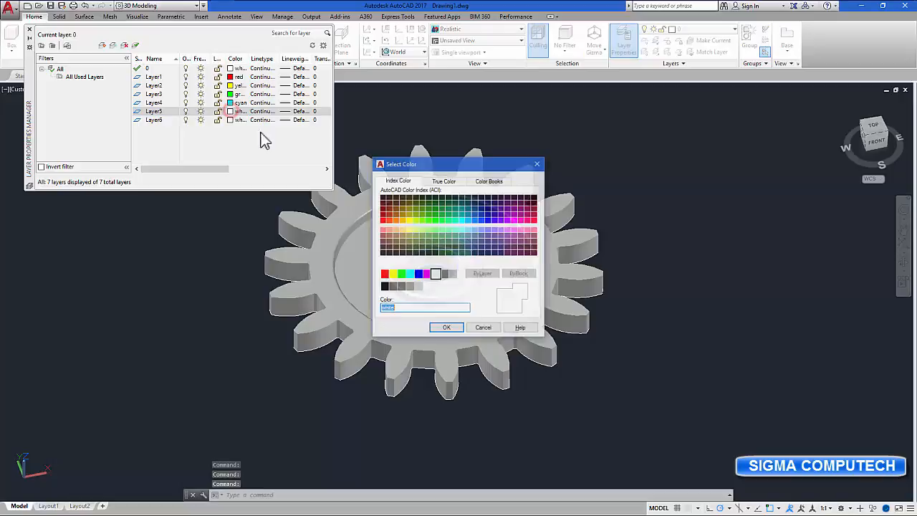
left_click(419, 274)
left_click(446, 328)
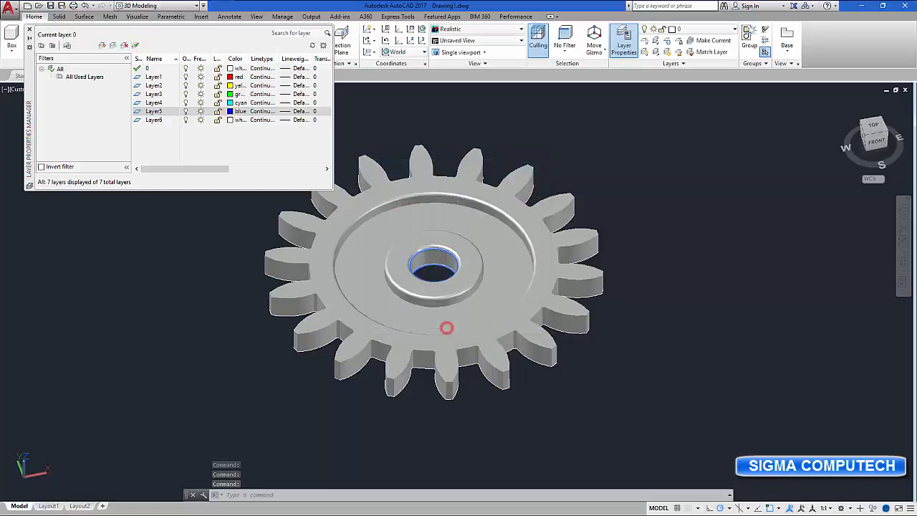
left_click(231, 120)
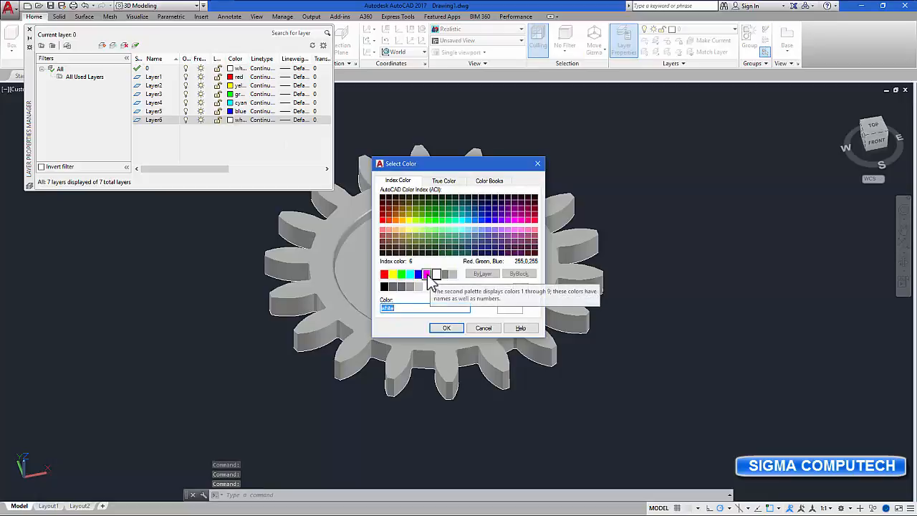
left_click(428, 277)
left_click(446, 328)
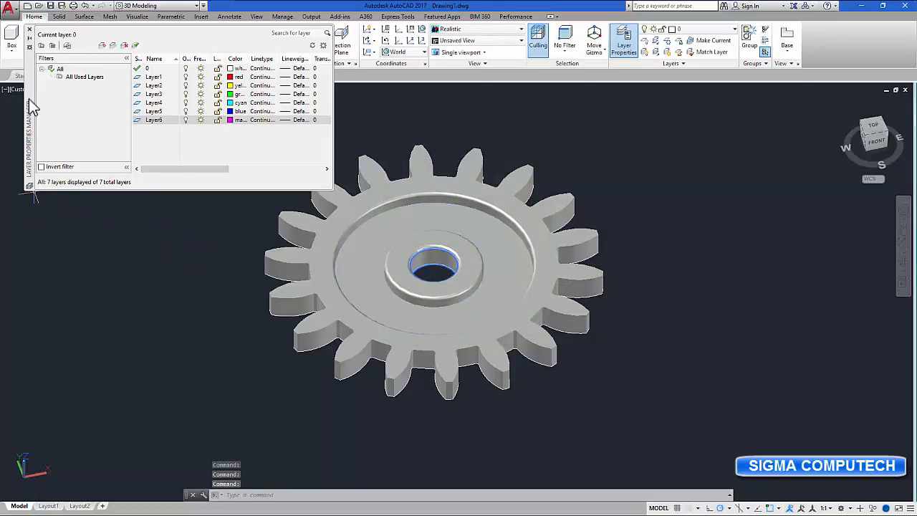
left_click(30, 33)
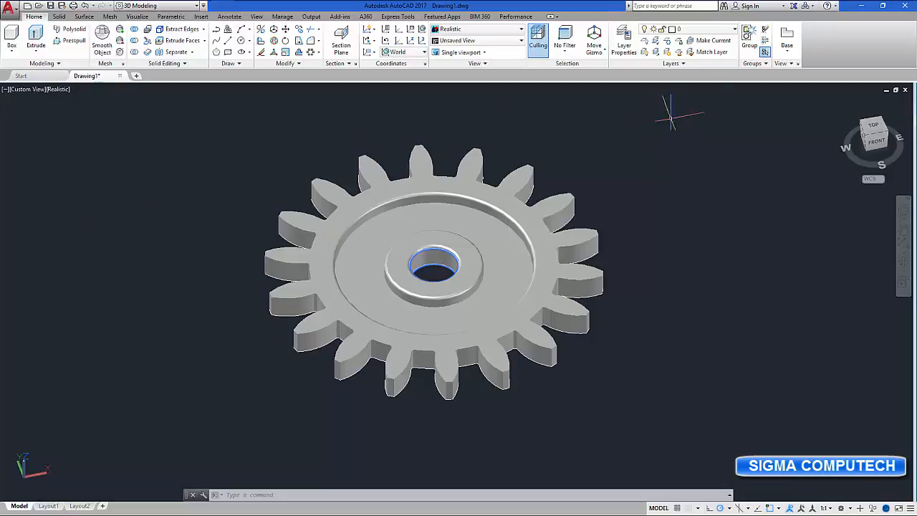
Move the gear's outer toothed rim to the red Layer1 and clear the selection
left_click(725, 31)
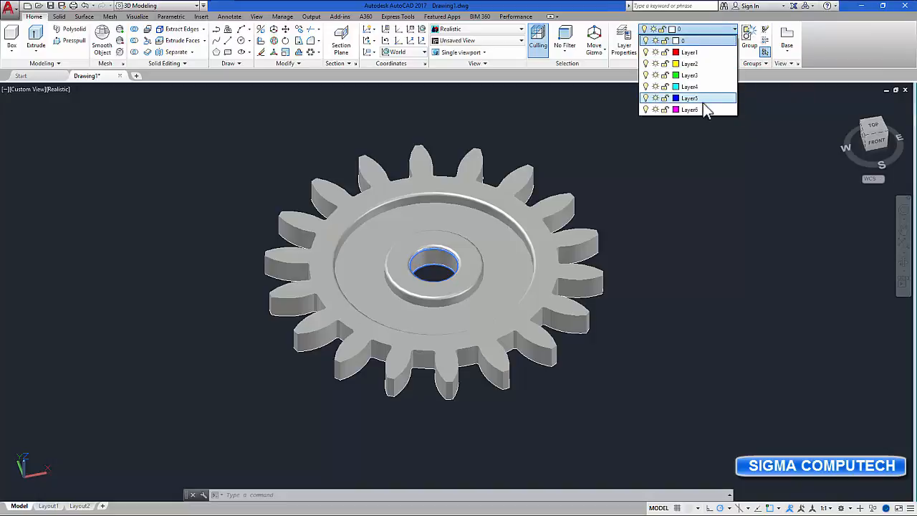
left_click(701, 174)
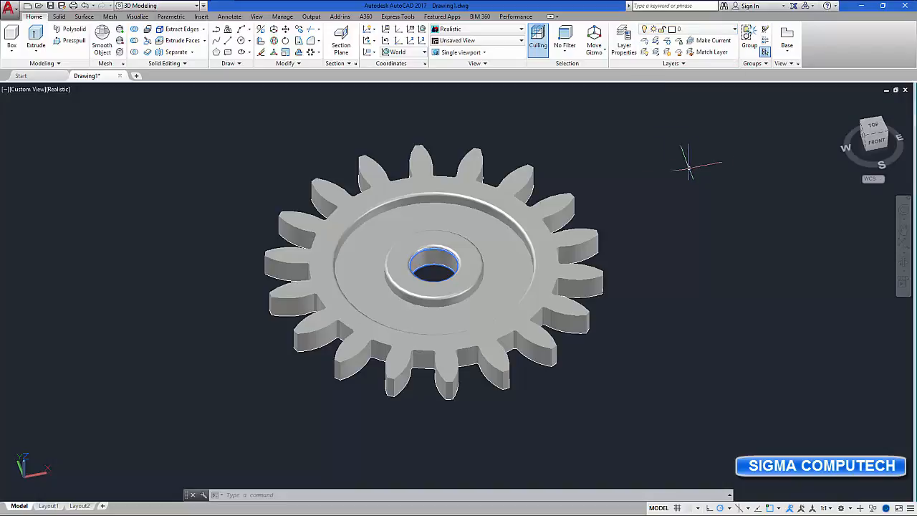
left_click(373, 191)
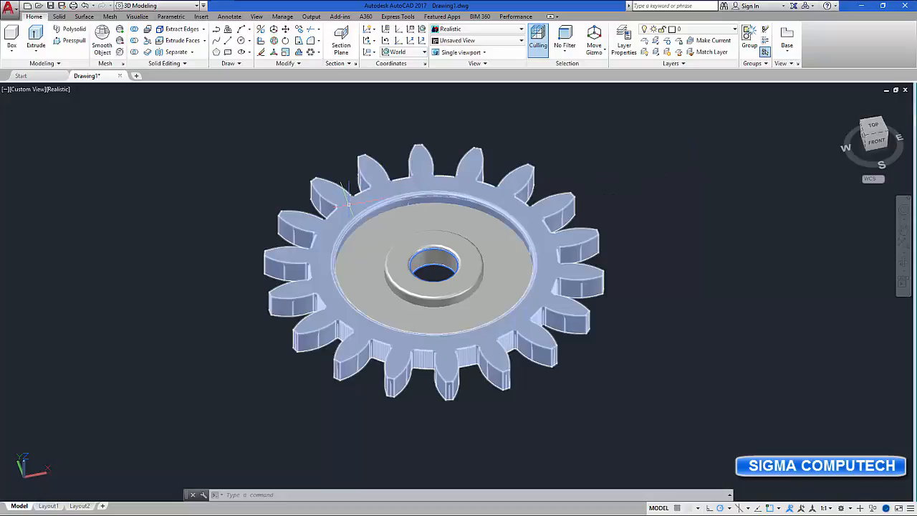
left_click(349, 204)
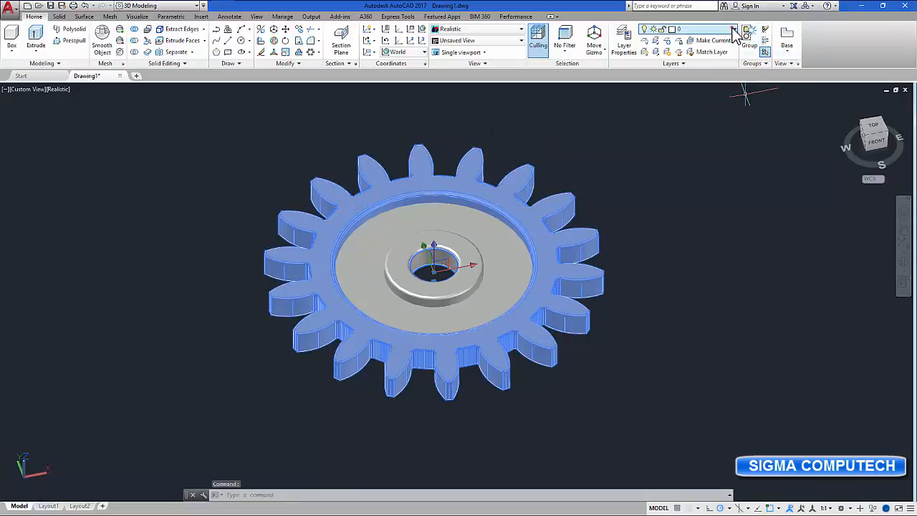
left_click(734, 29)
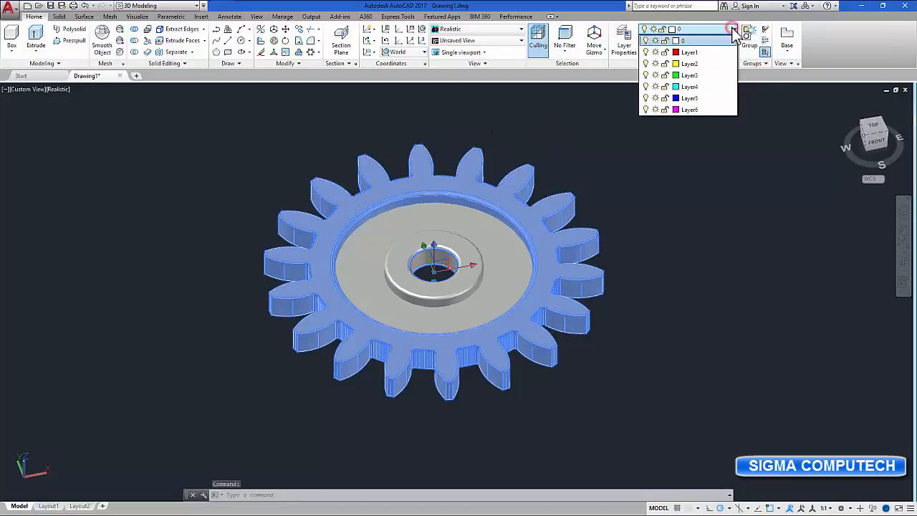
left_click(706, 57)
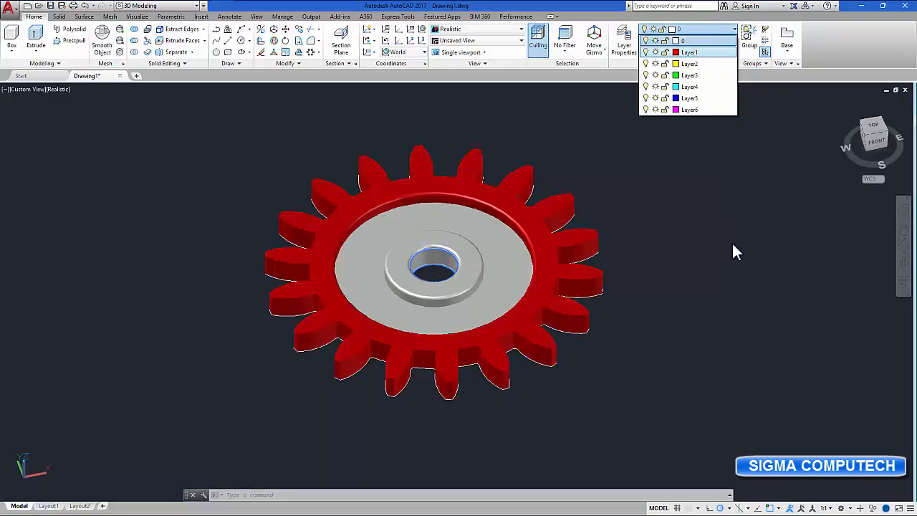
key("Escape")
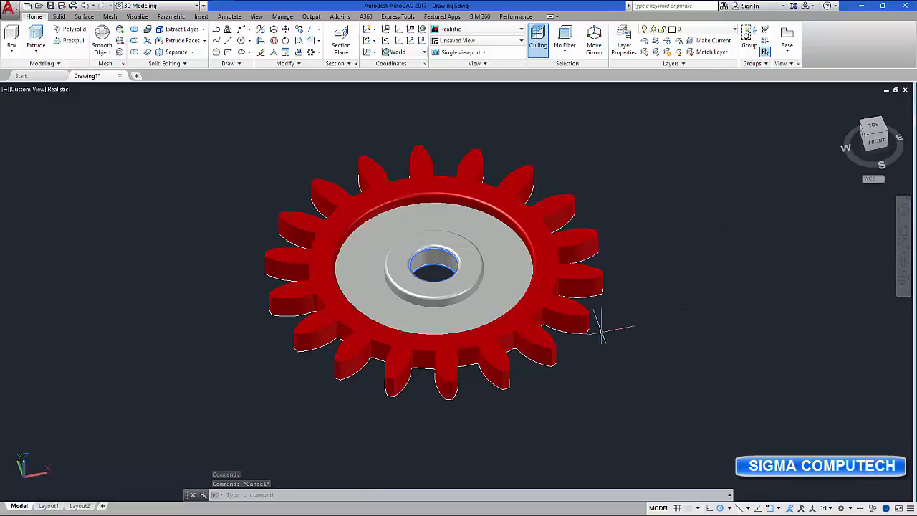
Move the web disc between the rim and the hub to the green Layer3 and clear the selection
left_click(491, 246)
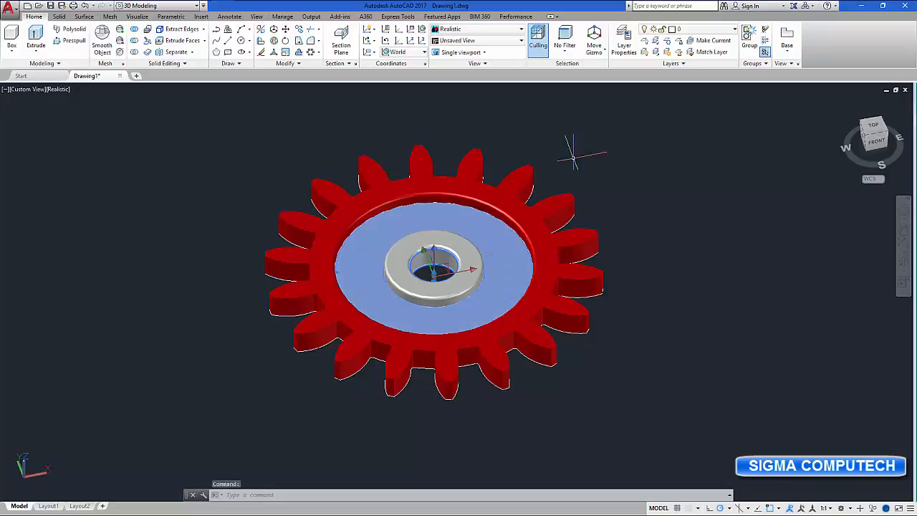
left_click(733, 29)
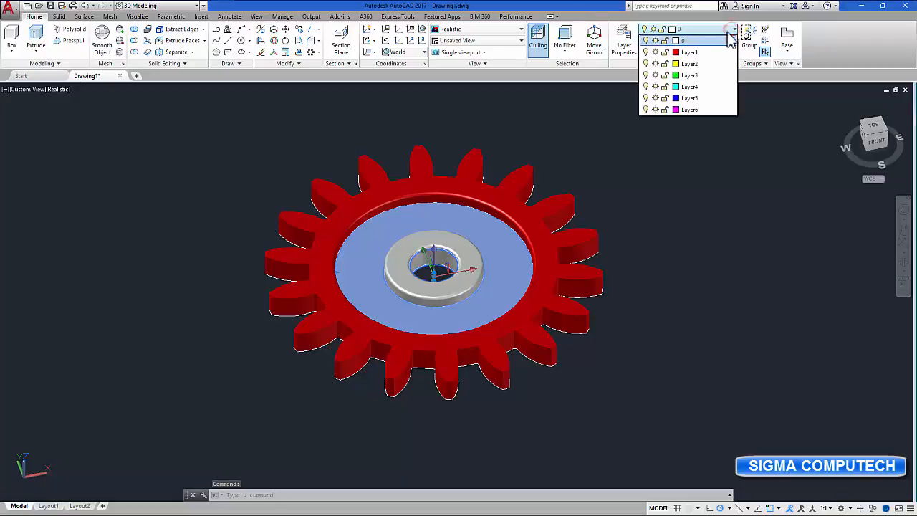
left_click(695, 76)
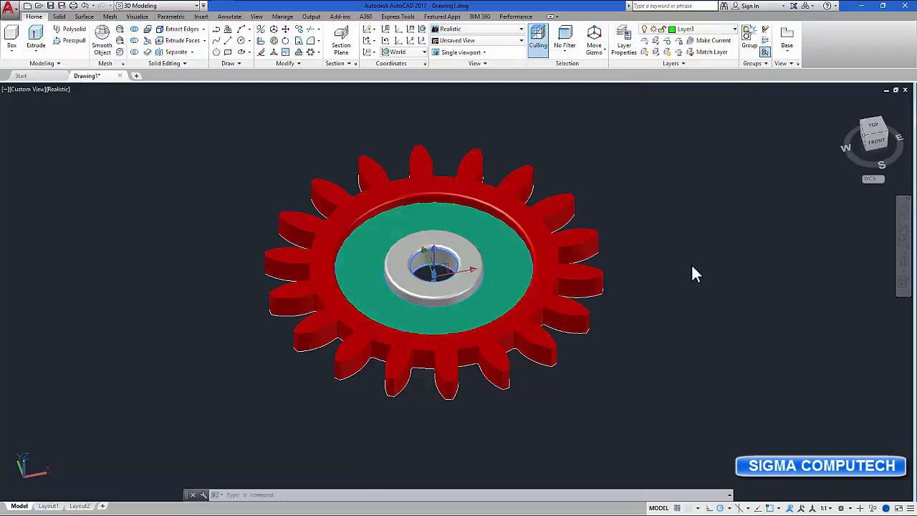
key("Escape")
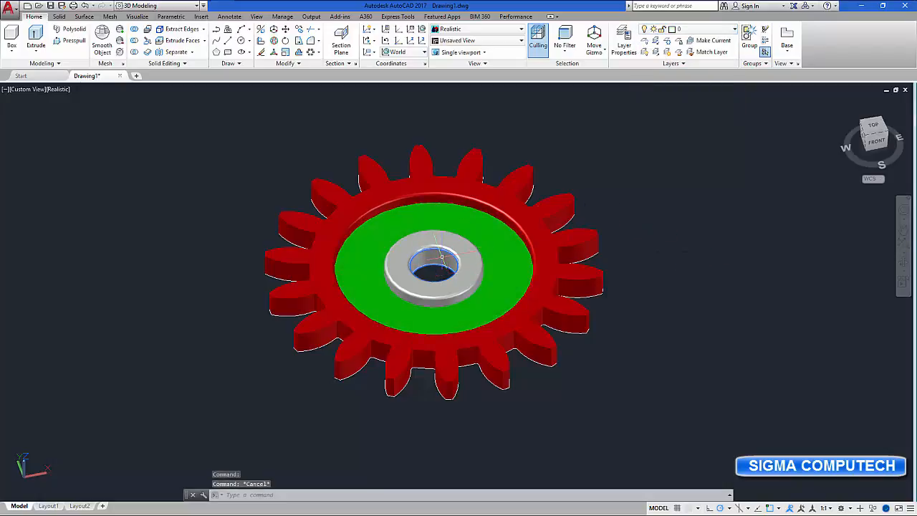
Move the central hub to the yellow Layer2 and clear the selection
left_click(456, 244)
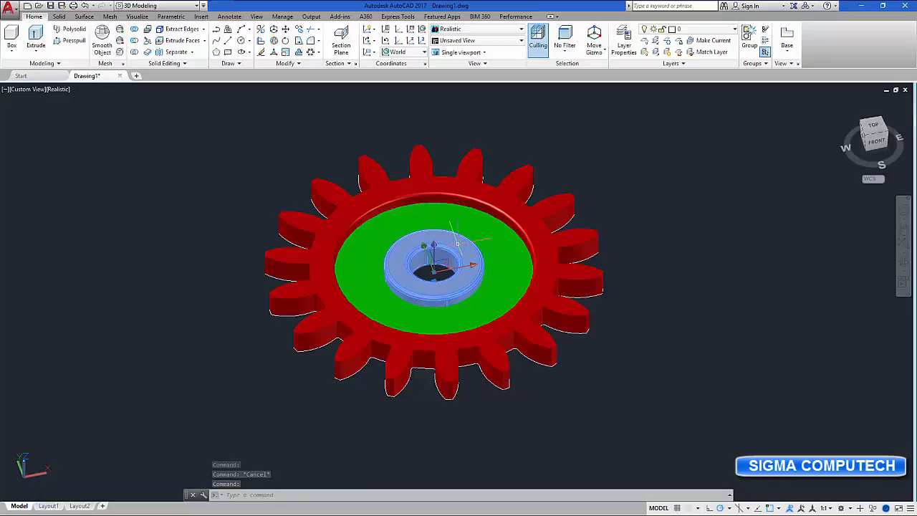
left_click(733, 28)
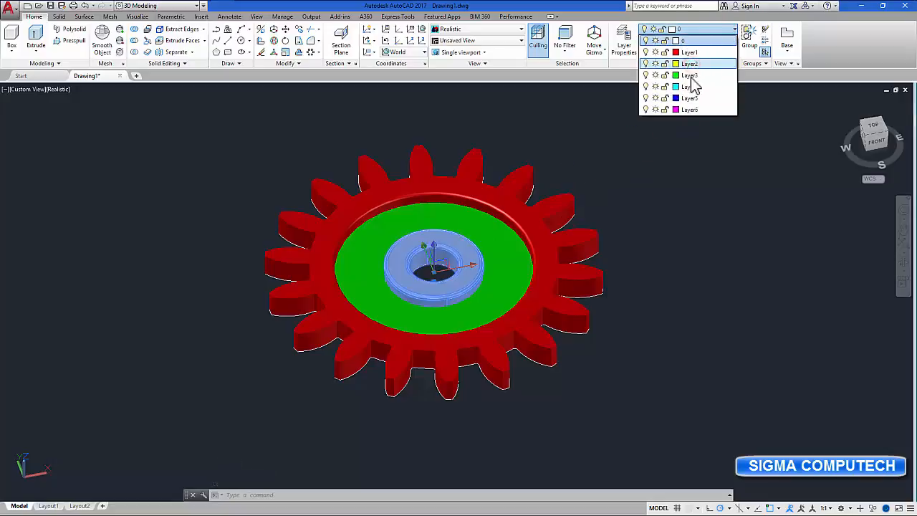
left_click(689, 64)
key("Escape")
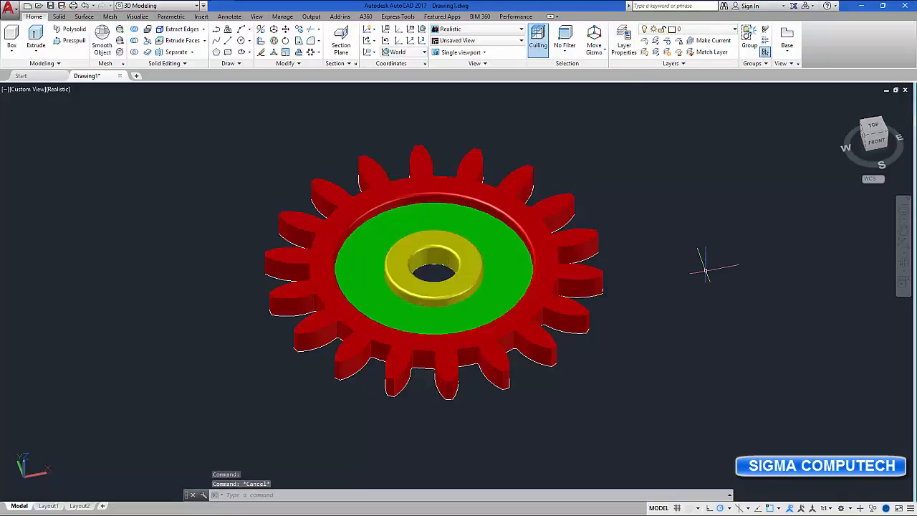
scroll(706, 270, "up", 2)
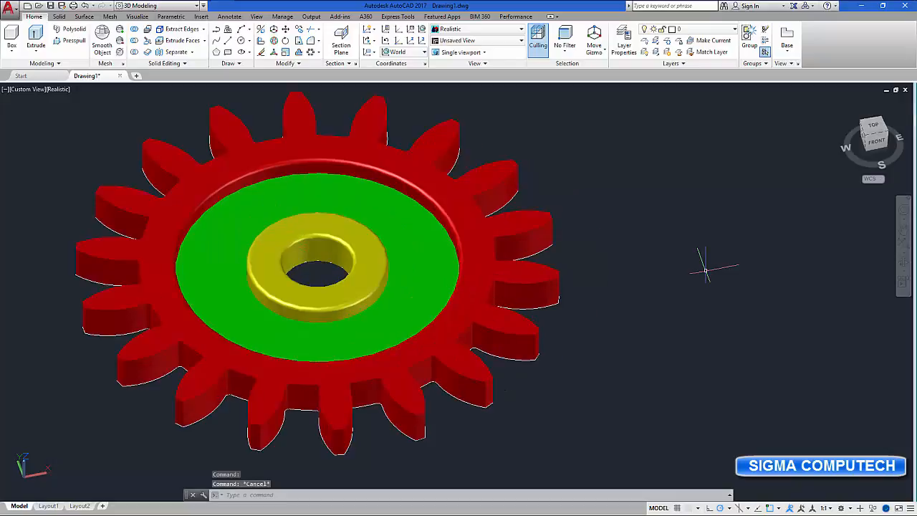
middle_click_drag(706, 270, 786, 279)
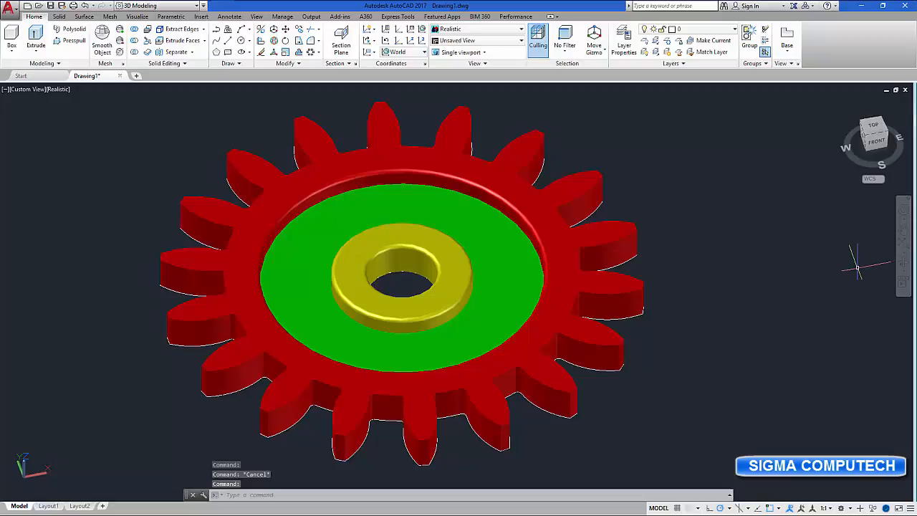
In the top view, draw a small rectangle across the upper edge of the hub's bore as a keyway profile
left_click(903, 262)
left_click_drag(775, 219, 761, 332)
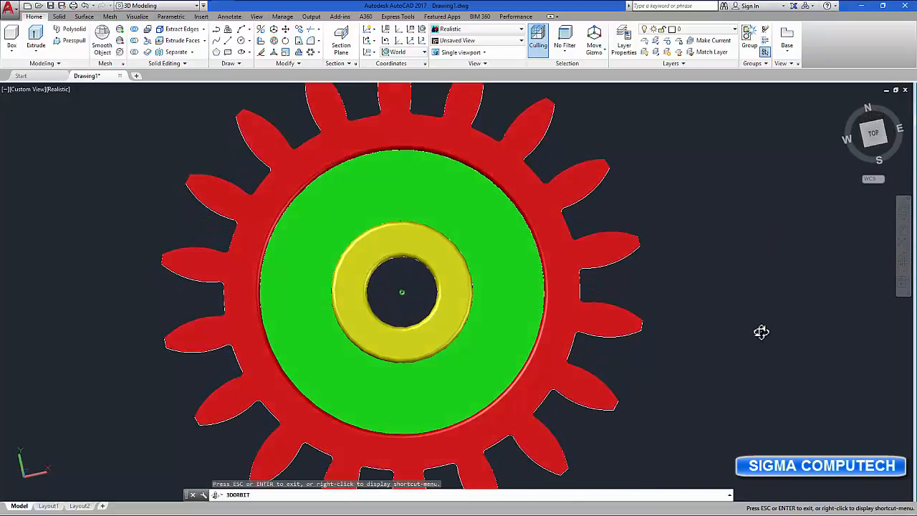
right_click(756, 258)
left_click(773, 260)
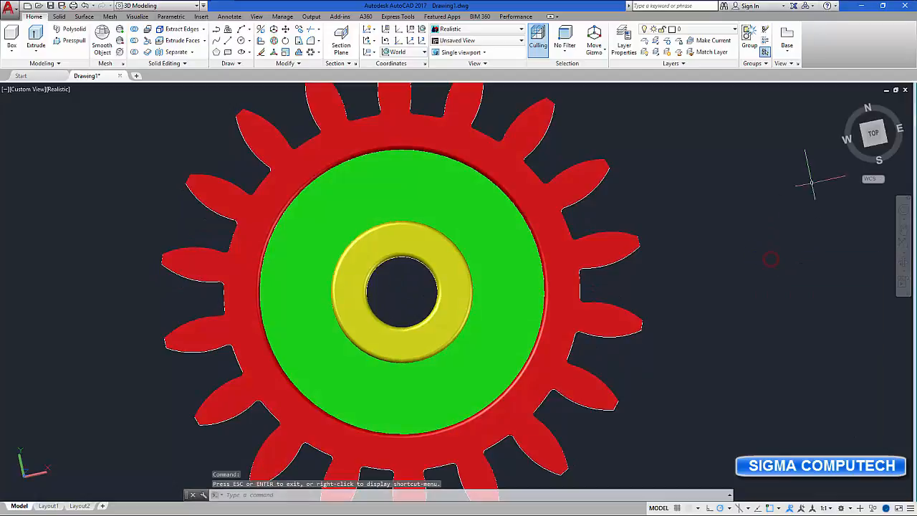
left_click(874, 131)
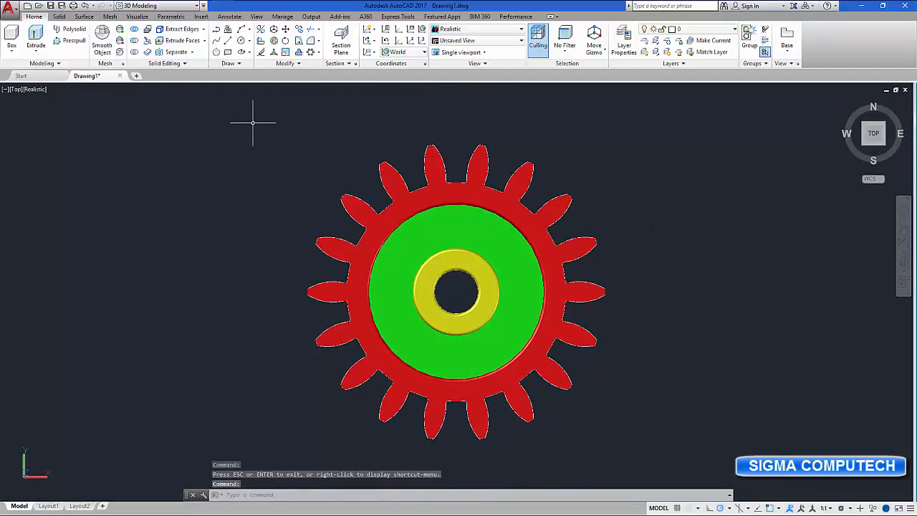
left_click(228, 52)
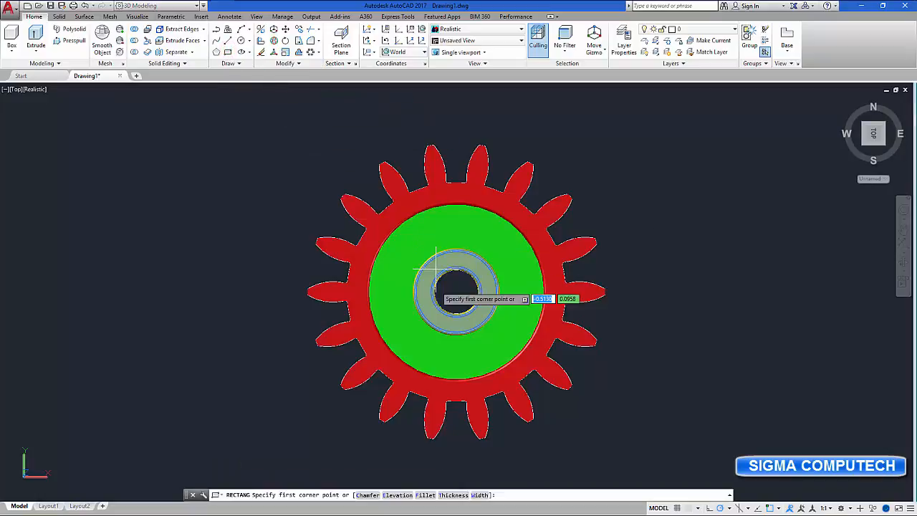
scroll(437, 284, "up", 5)
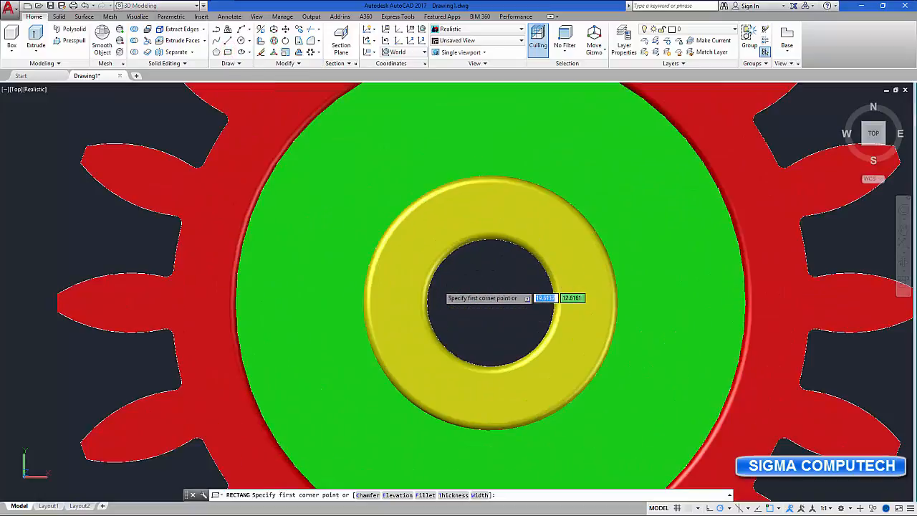
left_click(459, 222)
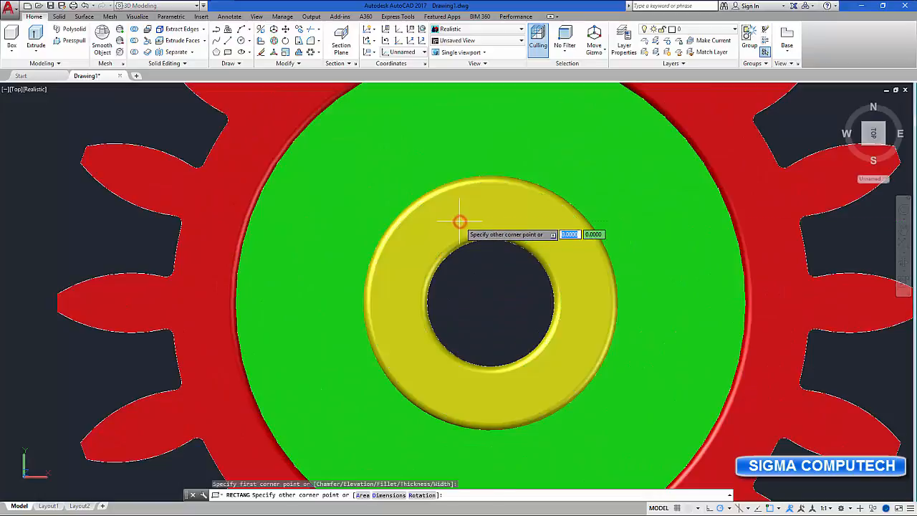
left_click(518, 256)
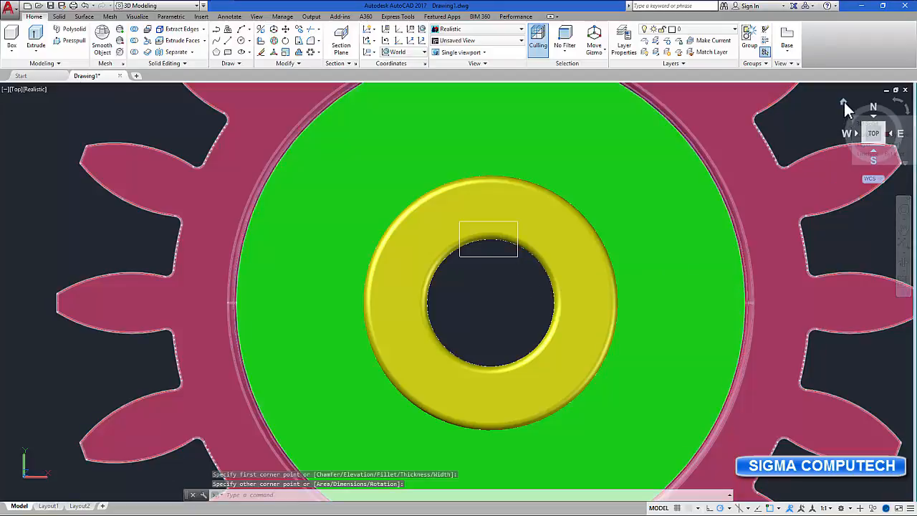
In the home view, extrude the keyway rectangle downward until it passes completely through the gear
left_click(844, 102)
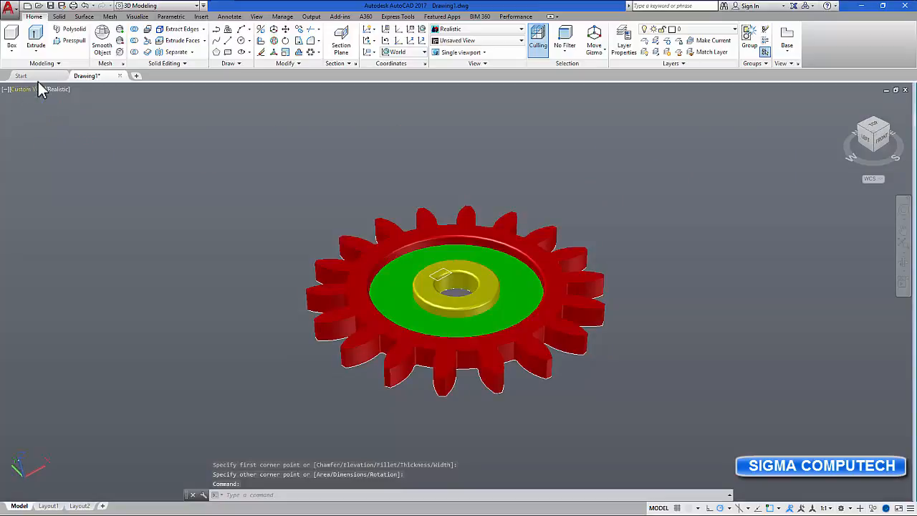
left_click(36, 37)
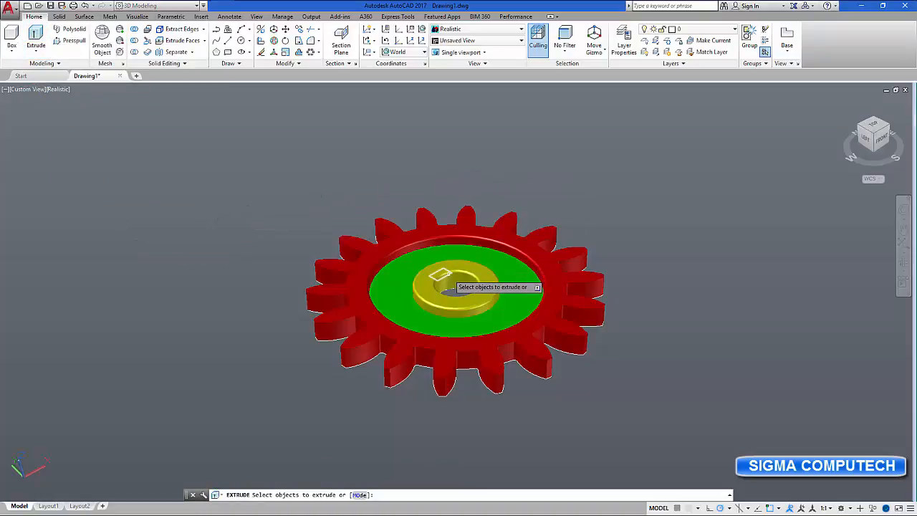
left_click(445, 274)
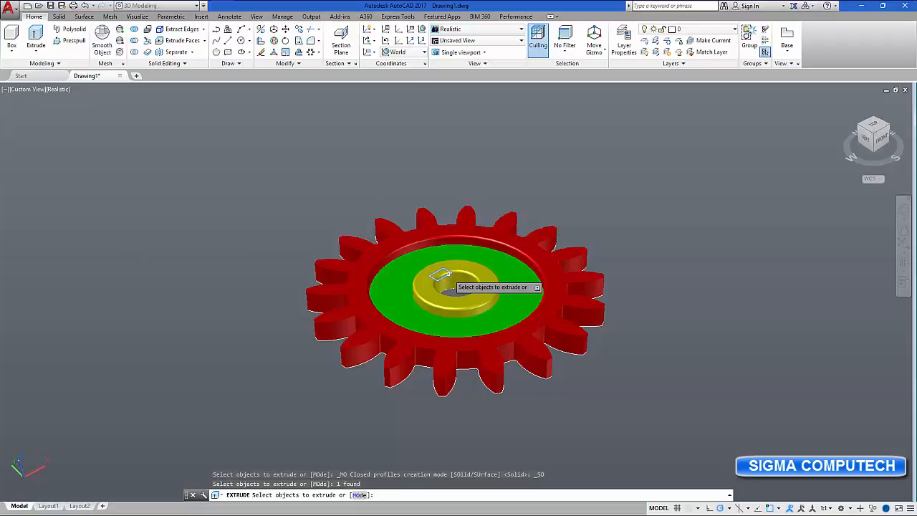
key("Return")
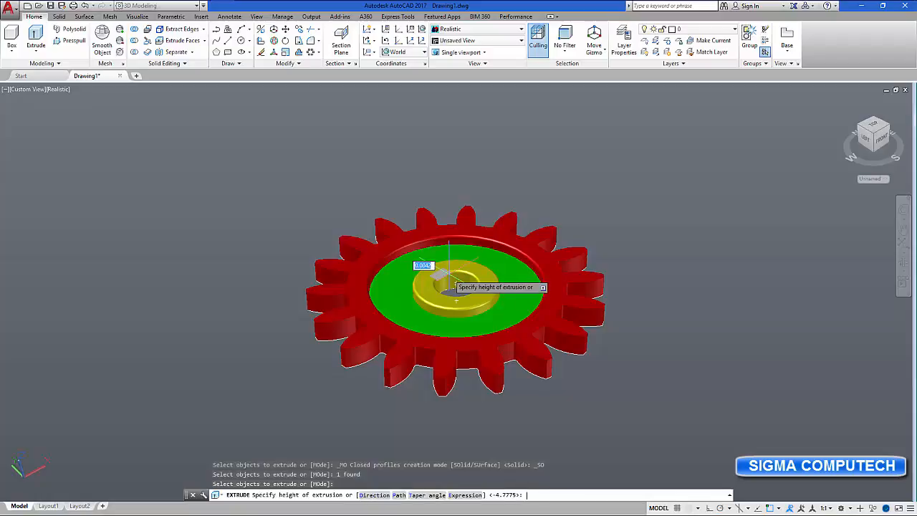
left_click(440, 414)
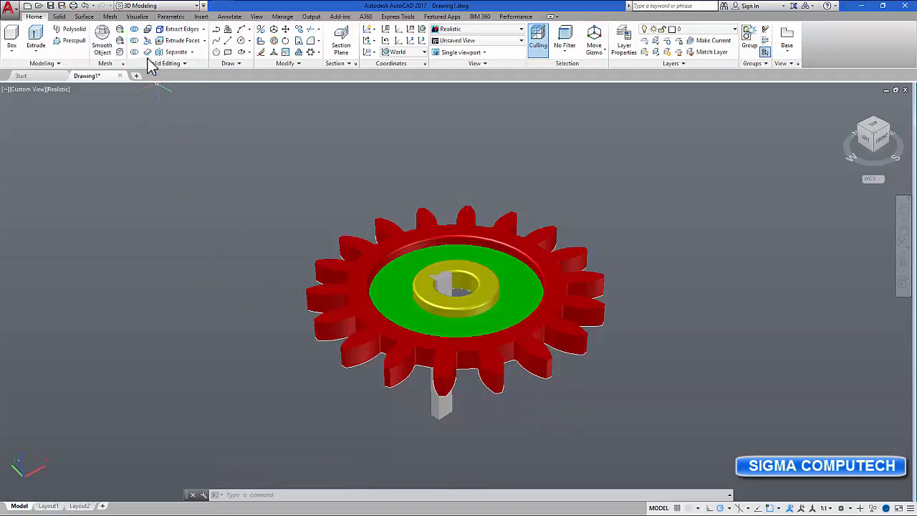
Subtract the extruded keyway block from the yellow hub
left_click(134, 41)
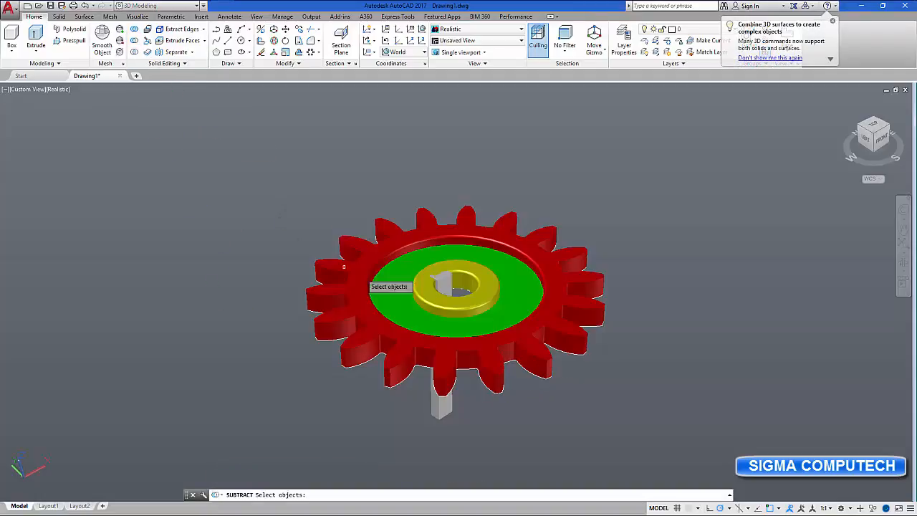
left_click(430, 296)
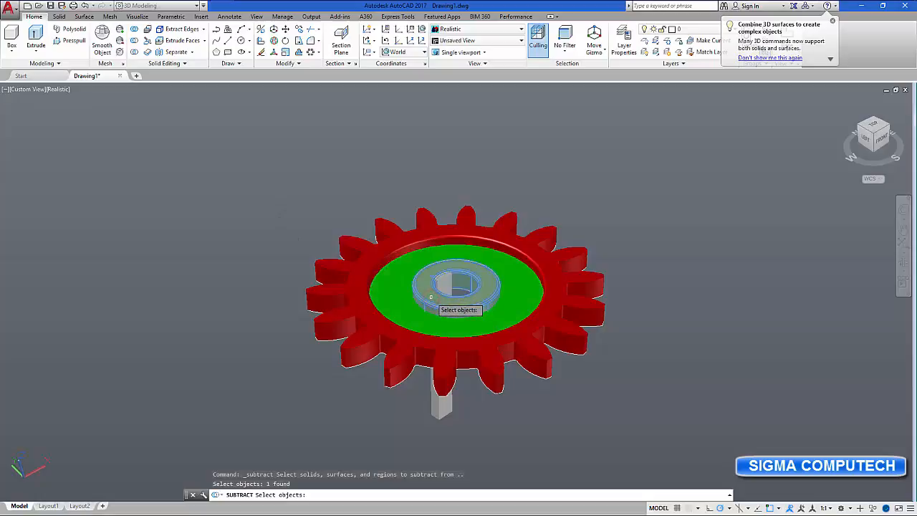
key("Return")
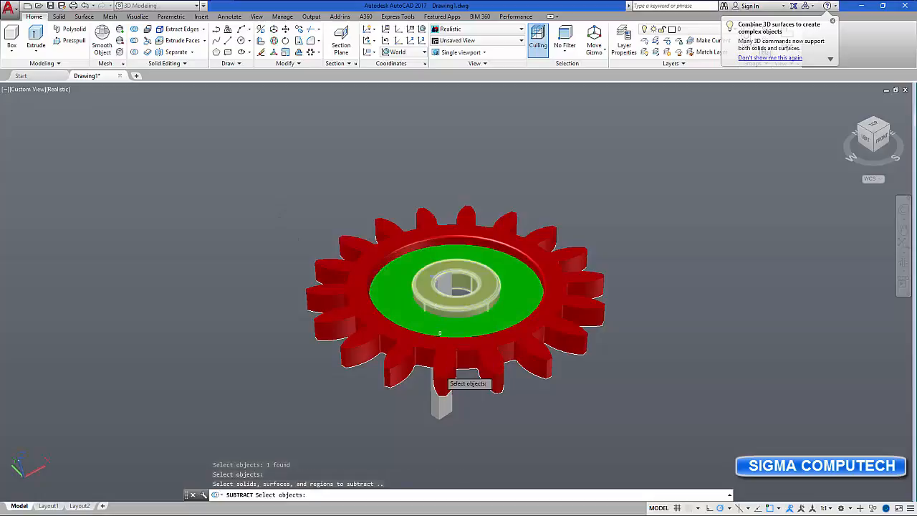
left_click(437, 409)
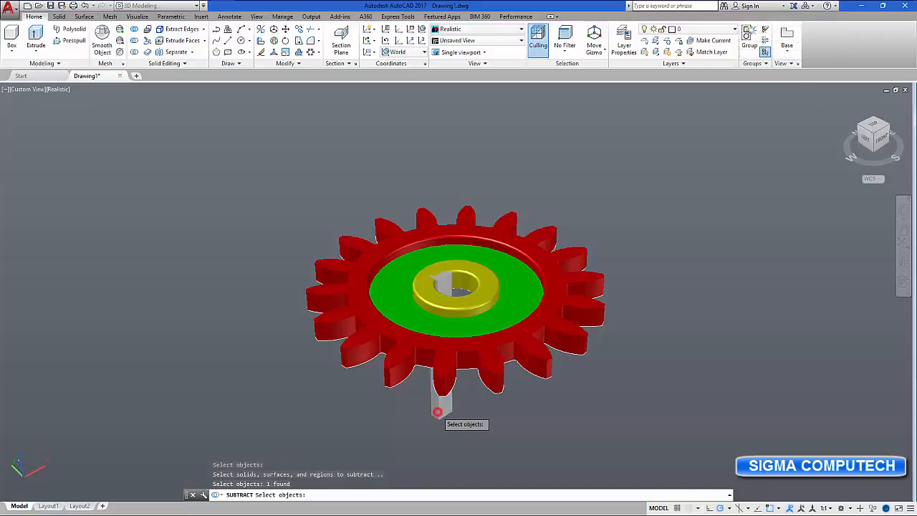
key("Return")
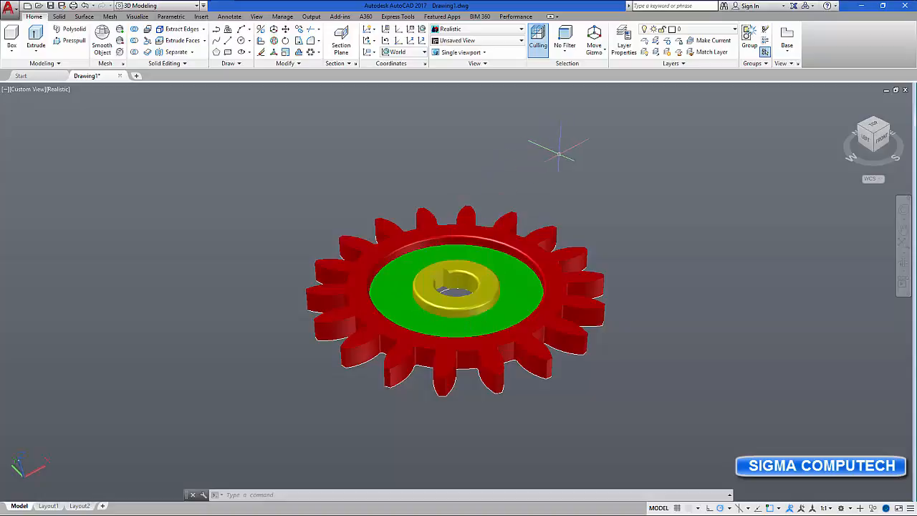
Orbit to the gear's underside and presspull the red toothed rim's bottom face outward by 0.5
left_click(901, 263)
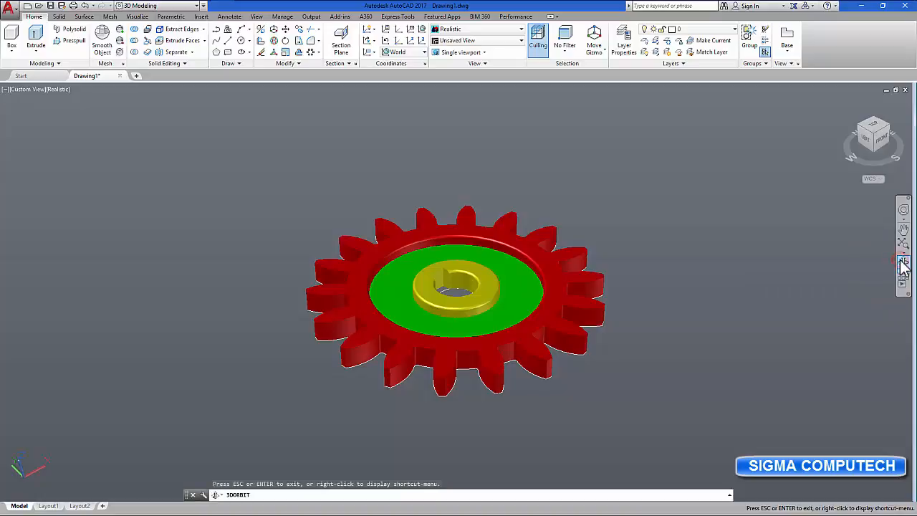
left_click_drag(550, 417, 516, 236)
right_click(638, 210)
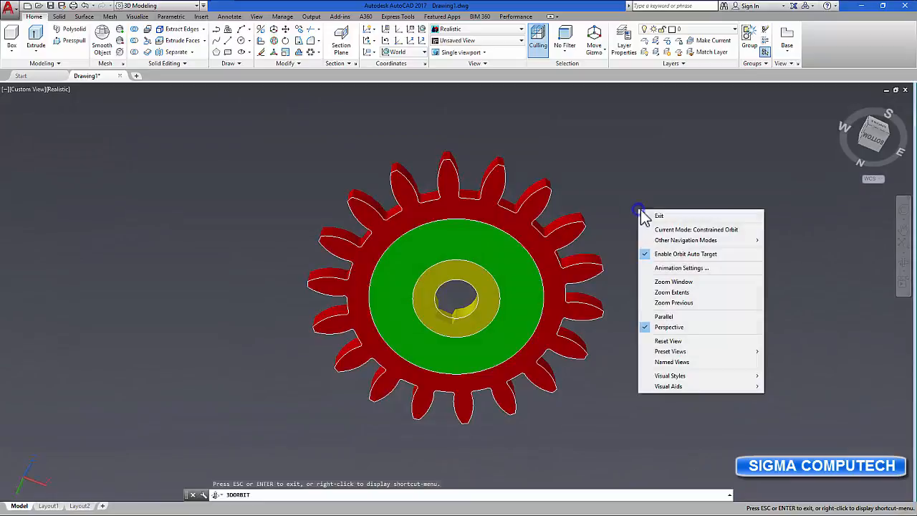
left_click(658, 216)
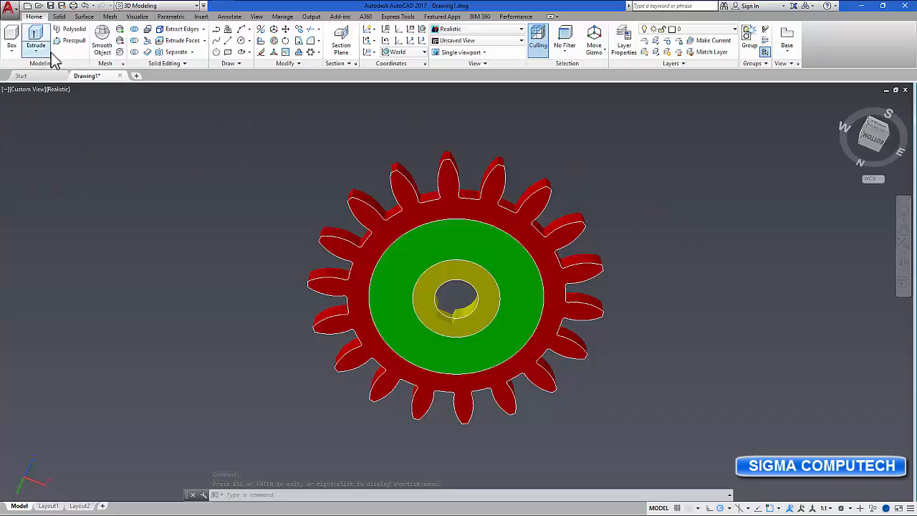
left_click(72, 40)
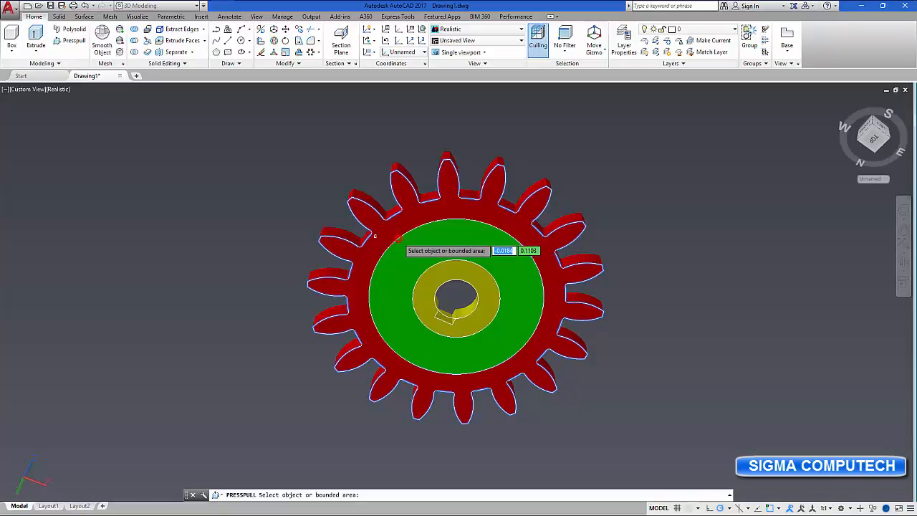
left_click(380, 268)
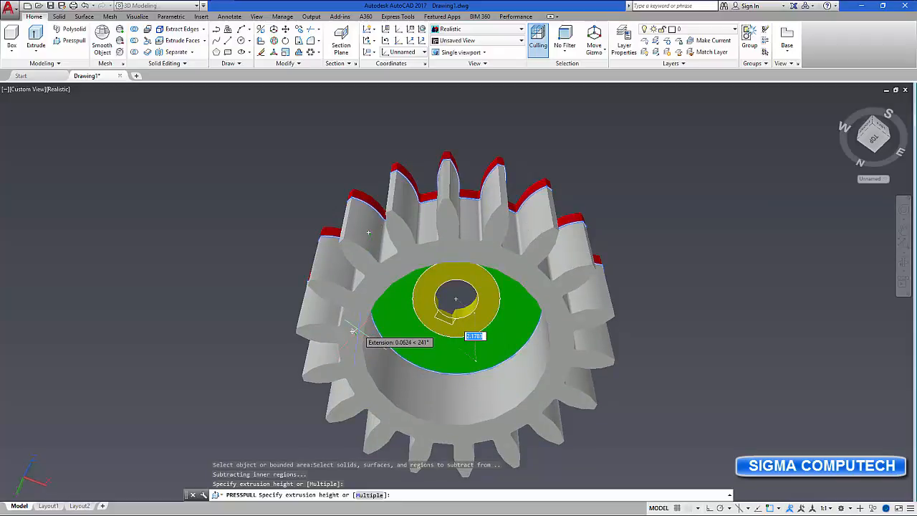
key("BackSpace")
key("Return")
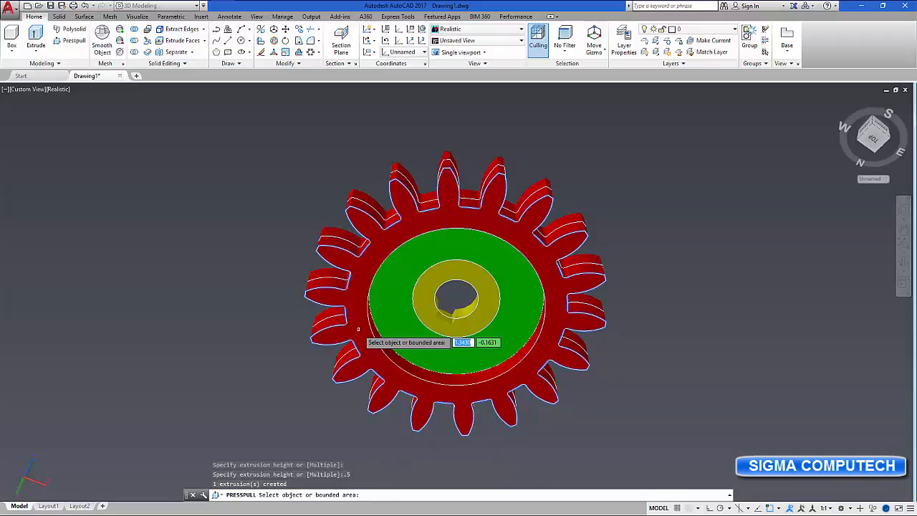
Presspull the green web's bottom face outward by 0.25
left_click(401, 322)
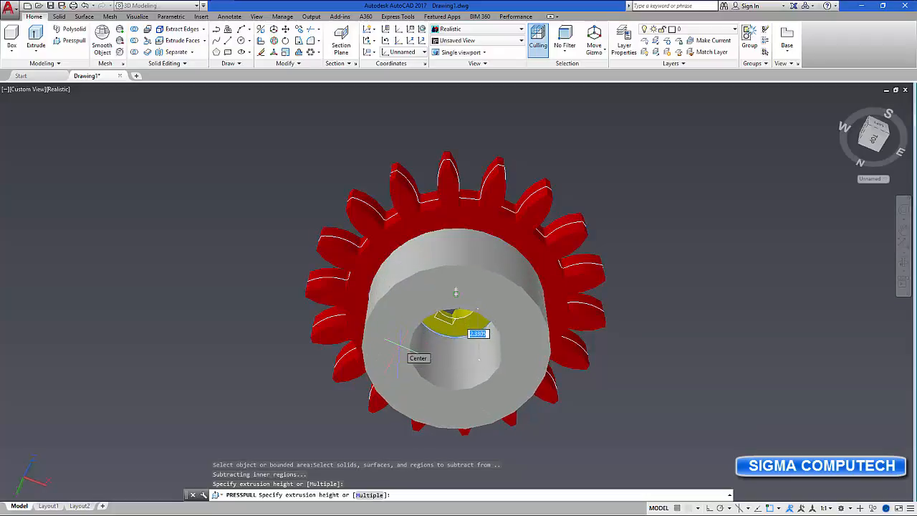
type("2")
type("25")
key("Return")
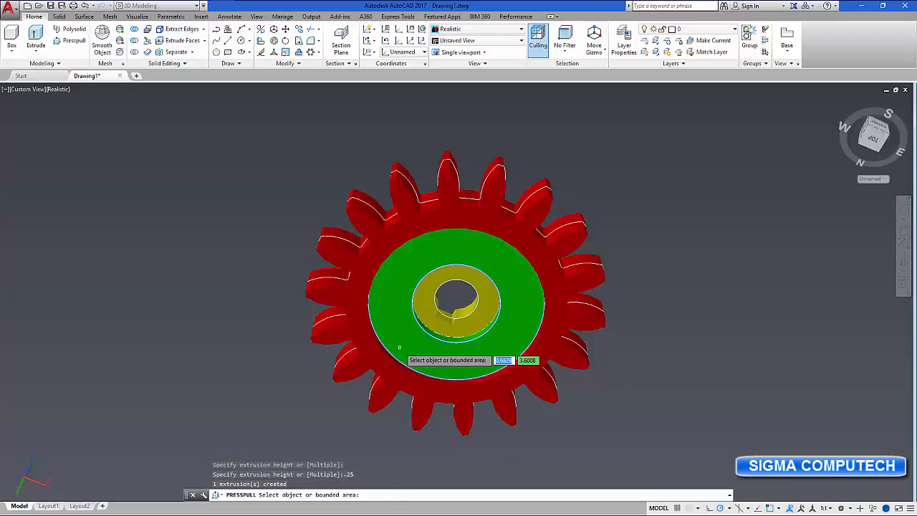
Presspull the yellow hub's bottom face, including its keyway outline, outward by 0.5
left_click(427, 297)
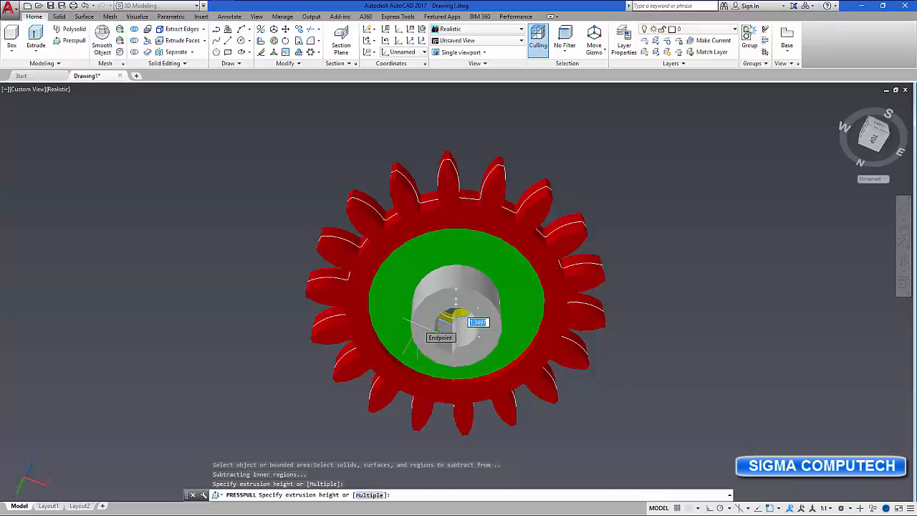
key("BackSpace")
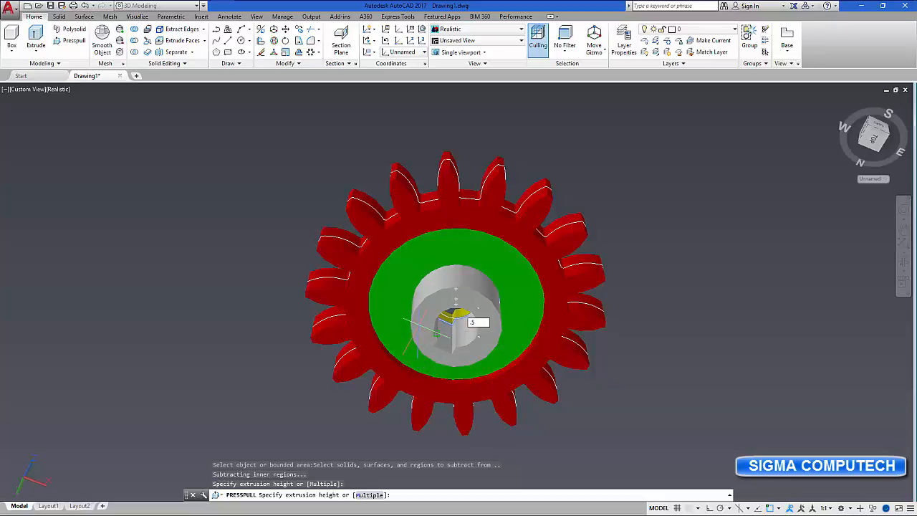
key("Return")
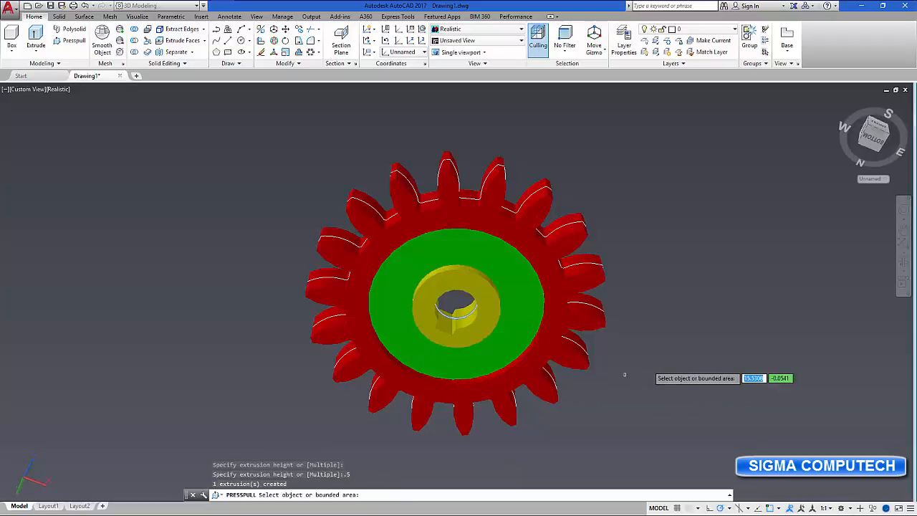
Start a multiple Fillet with radius 0.06 and round the outer circular edge of the yellow hub's underside face
scroll(624, 374, "up", 3)
scroll(650, 363, "up", 2)
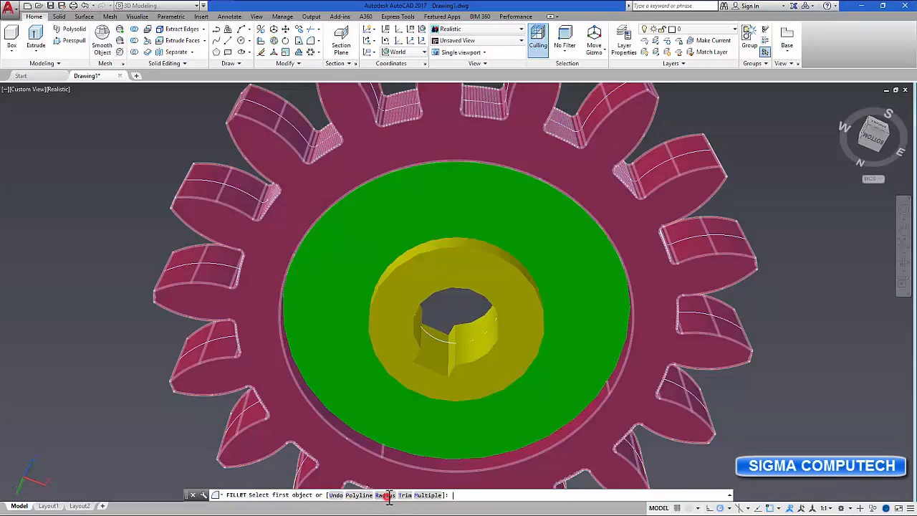
left_click(387, 495)
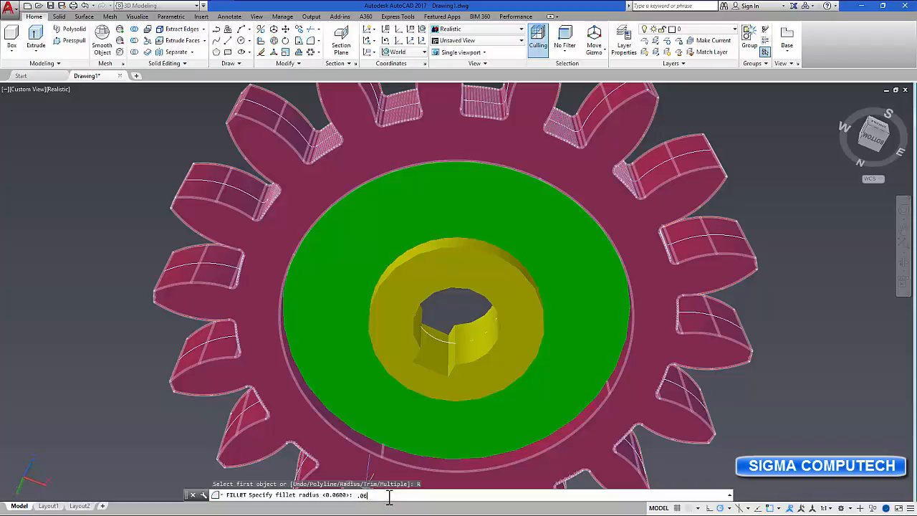
key("Return")
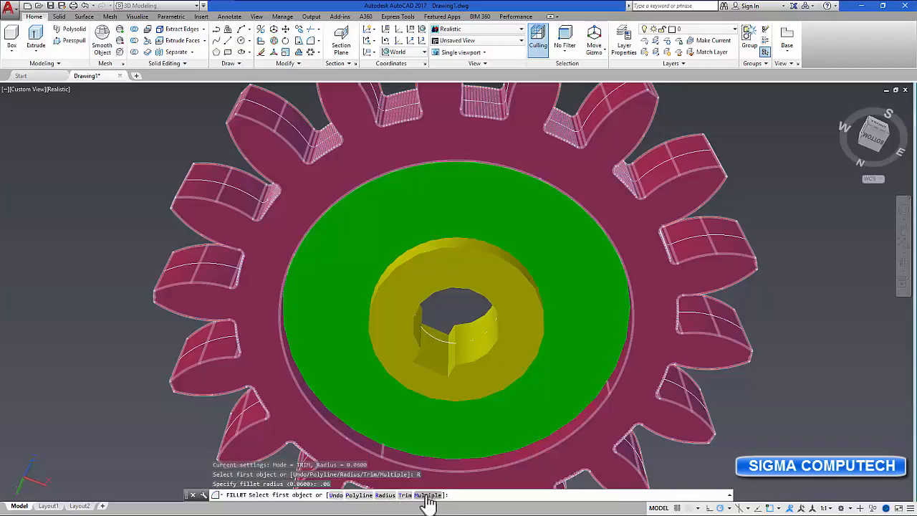
left_click(428, 495)
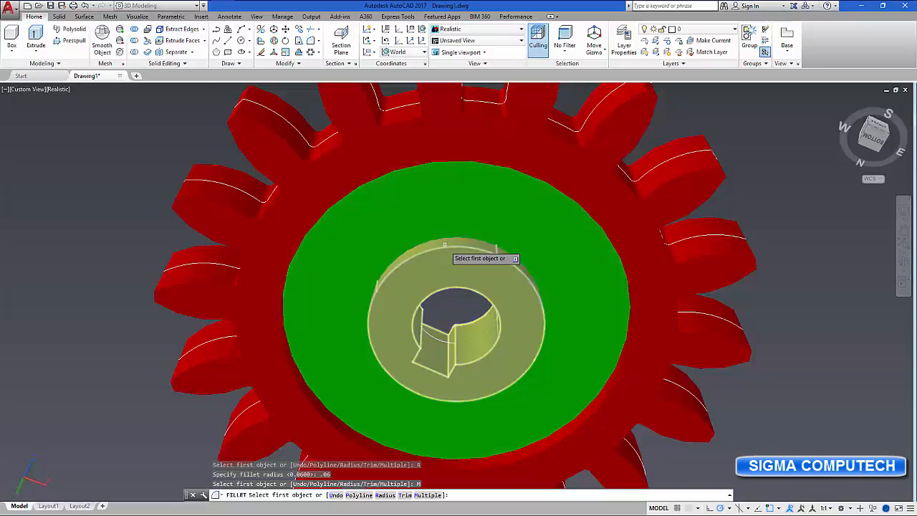
scroll(445, 250, "up", 3)
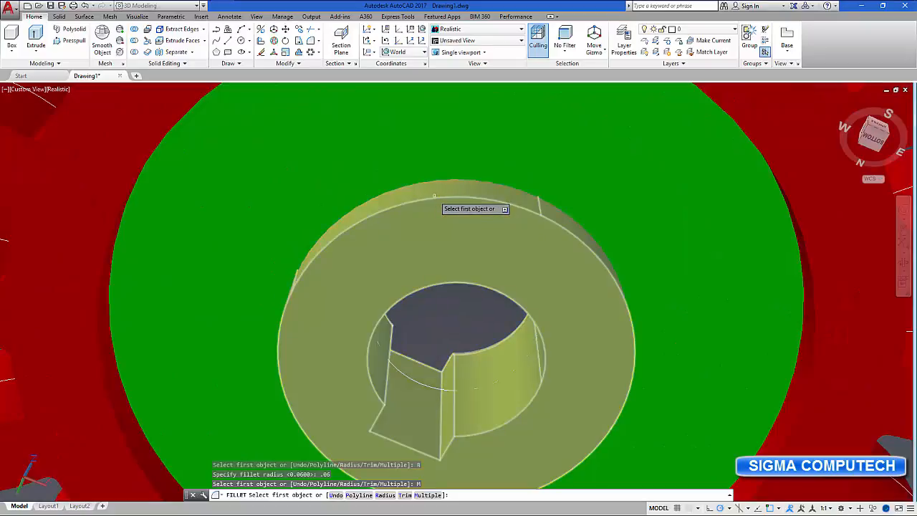
left_click(434, 197)
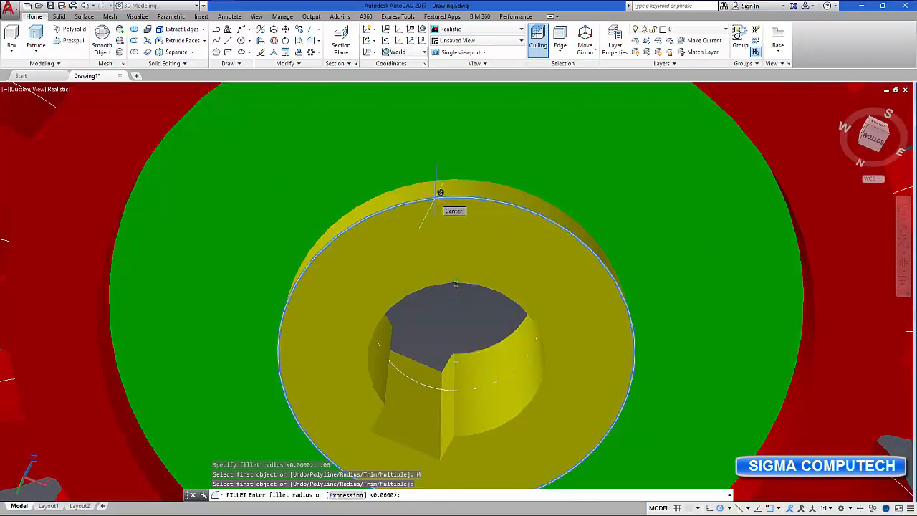
key("Return")
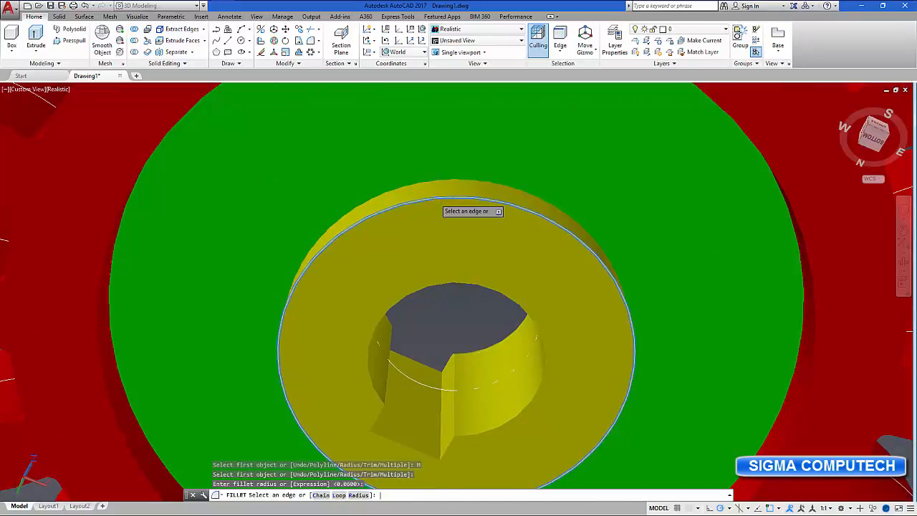
key("Return")
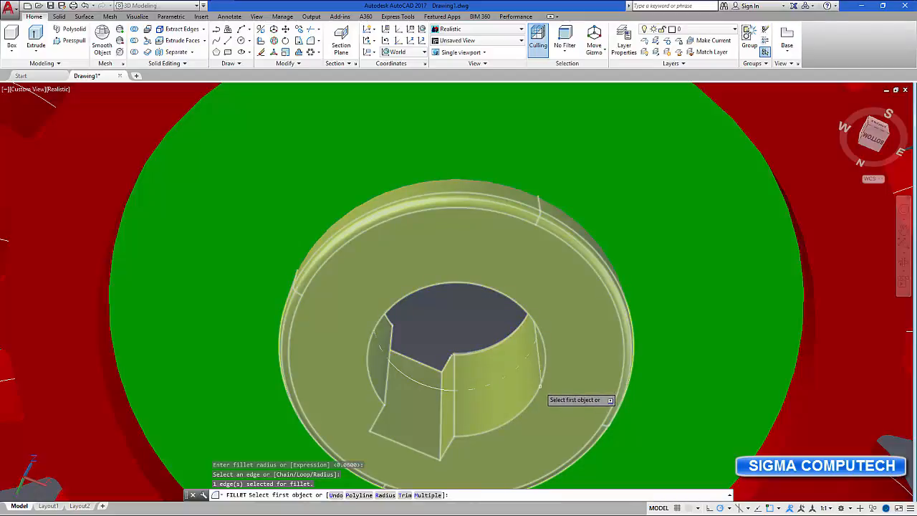
Fillet the bore's circular edge on the yellow hub's underside face with the 0.06 radius
left_click(542, 384)
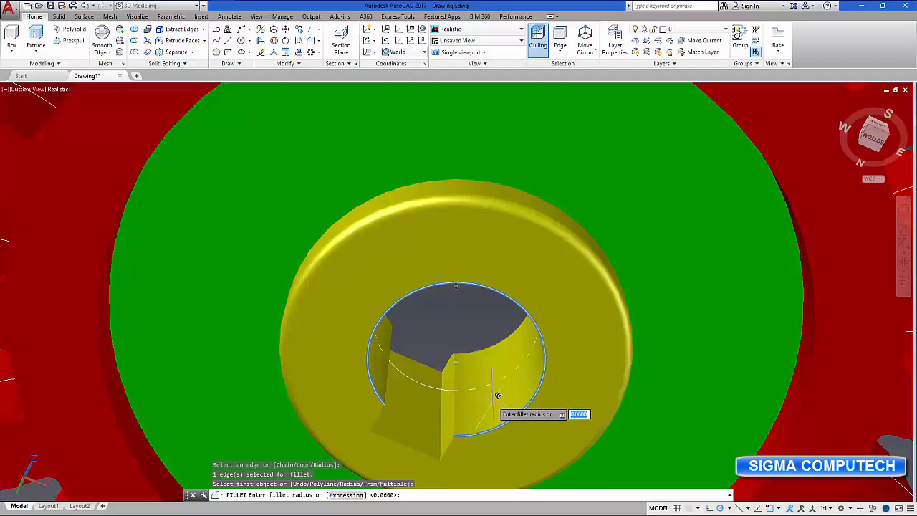
key("Return")
key("Return")
key("Return")
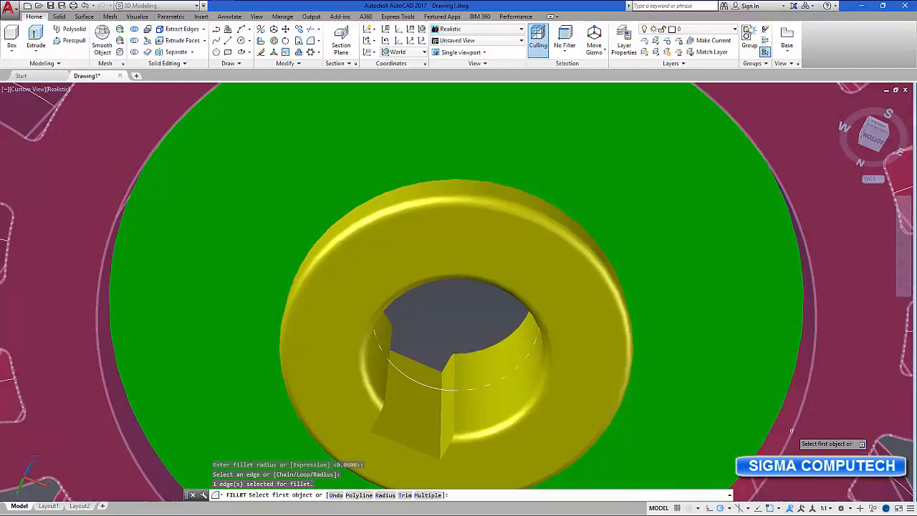
Fillet the red rim's inner circular edge on the gear's underside with the 0.06 radius
left_click(791, 431)
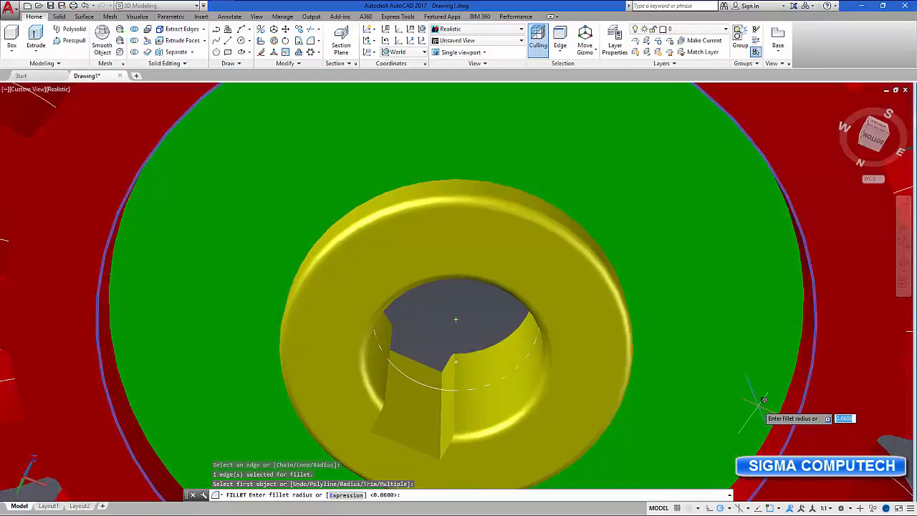
scroll(764, 400, "down", 3)
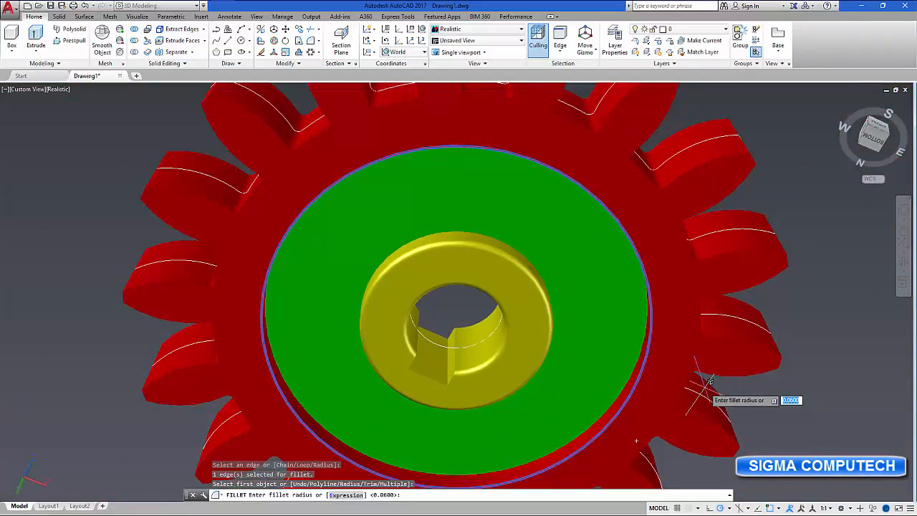
key("Return")
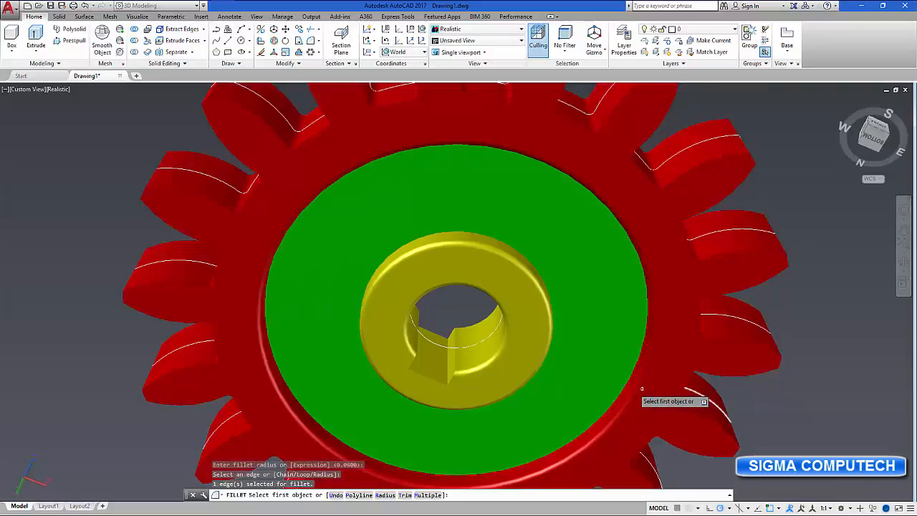
Fillet the green web's inner edge around the hub on the underside with the 0.06 radius
scroll(456, 256, "up", 2)
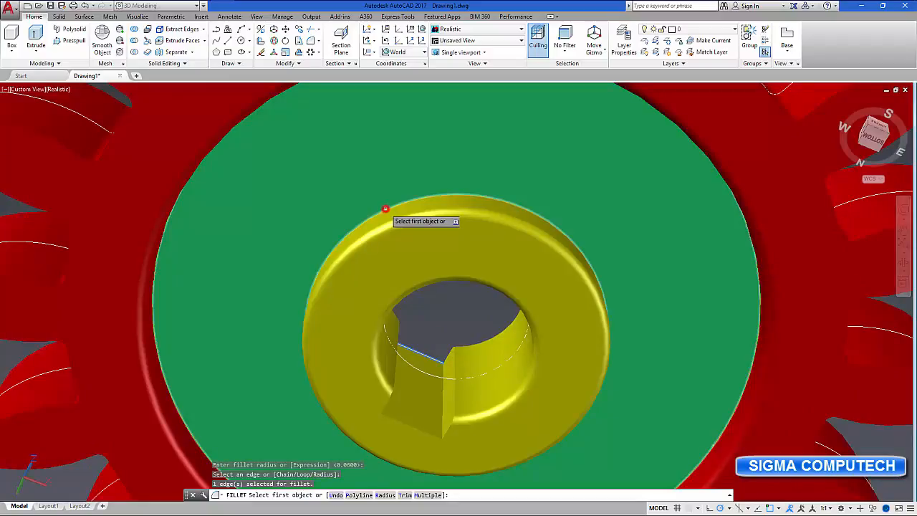
left_click(384, 209)
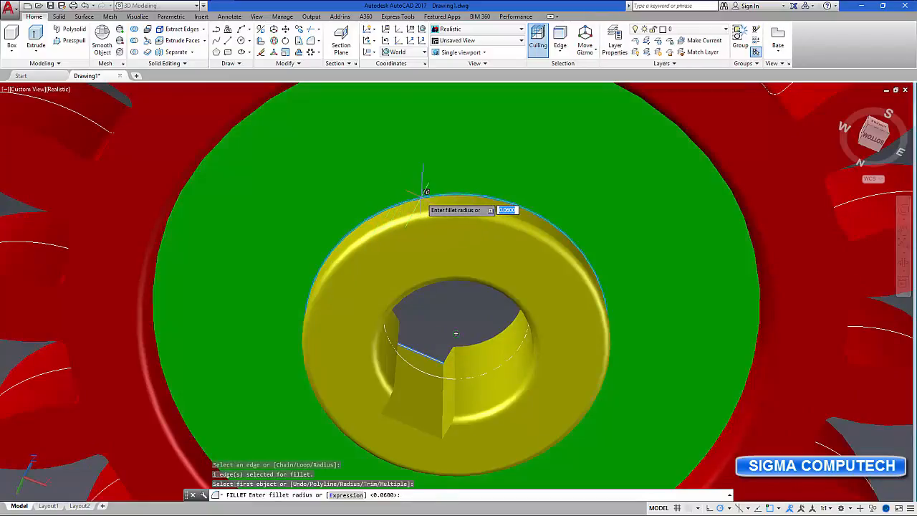
key("Return")
key("Return")
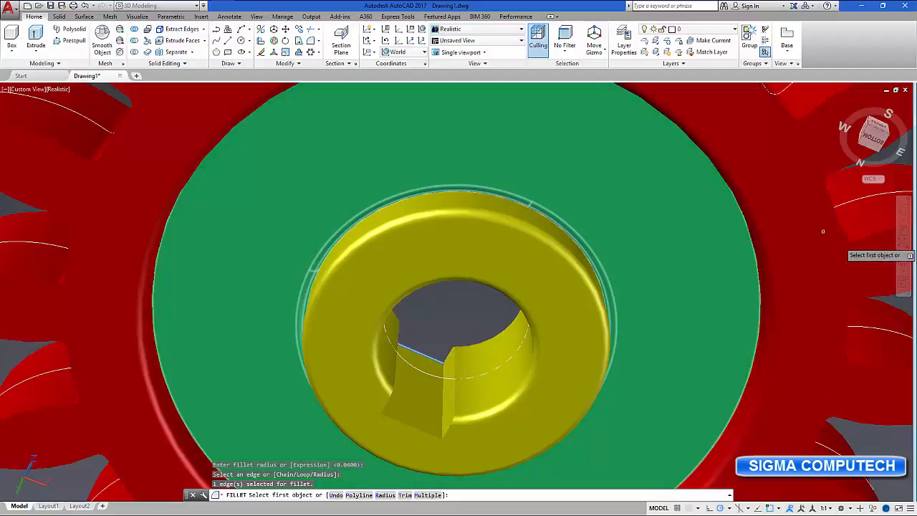
Orbit to the gear's upper side, fillet the green web's inner edge around the hub at radius 0.06, and end the Fillet command
left_click(904, 262)
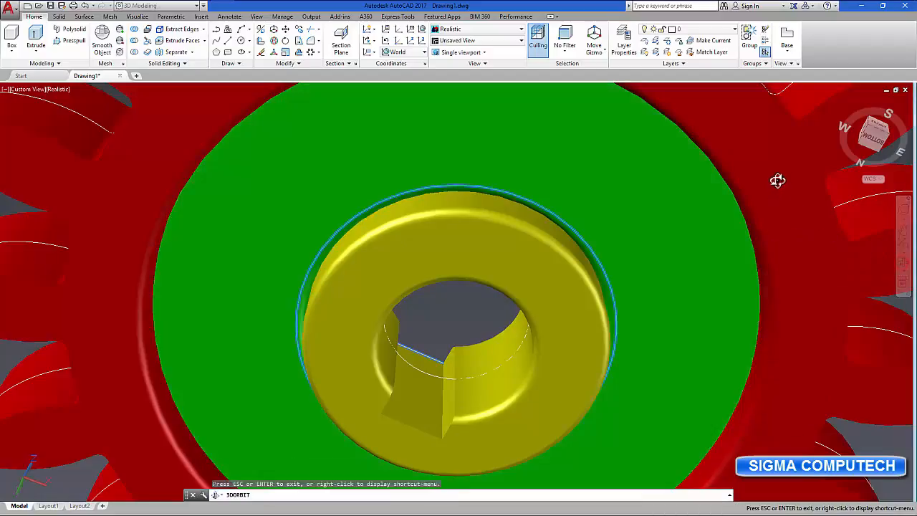
left_click_drag(780, 179, 671, 363)
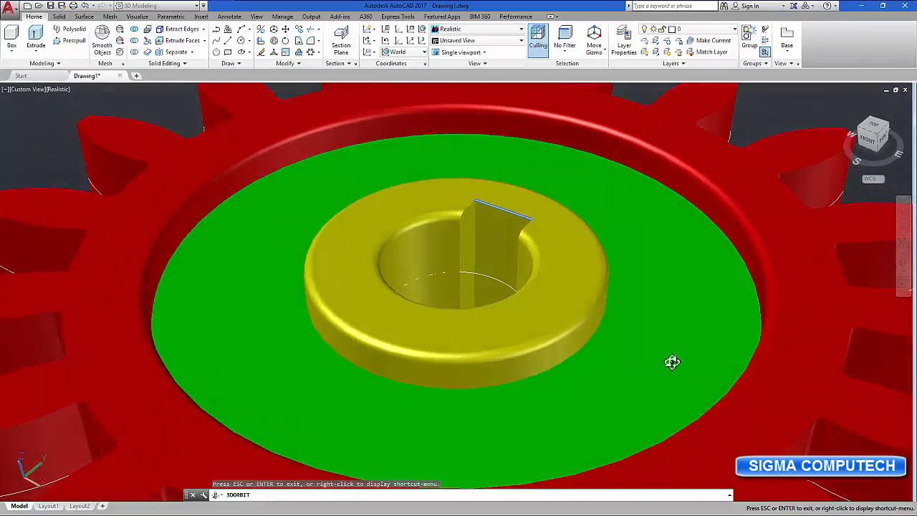
right_click(659, 310)
left_click(673, 316)
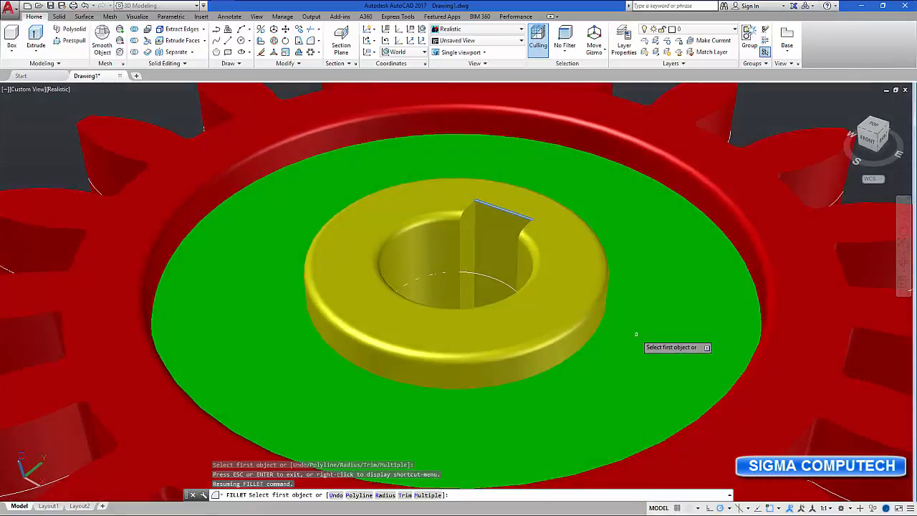
left_click(550, 368)
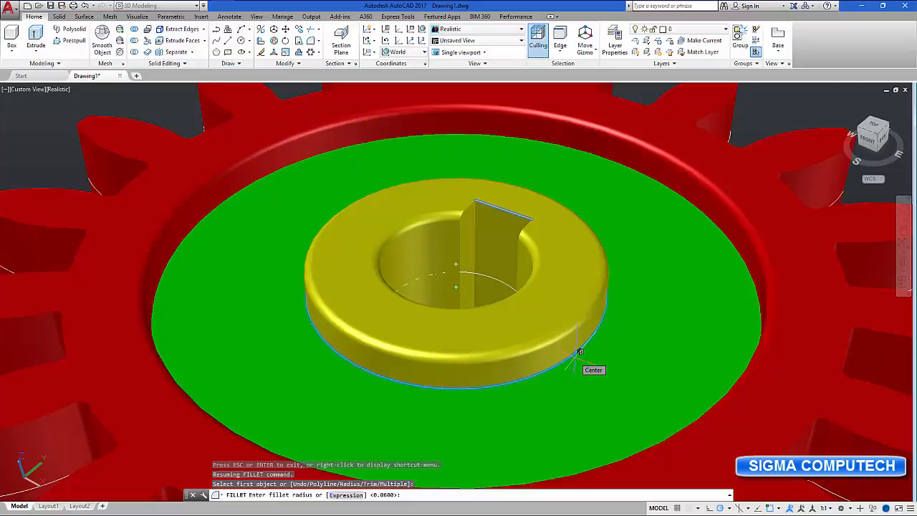
key("Return")
key("Return")
key("Return")
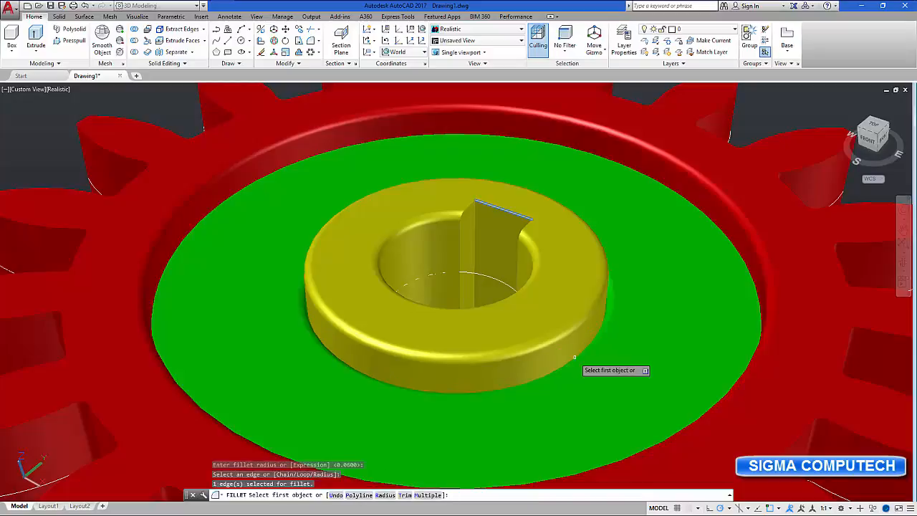
key("Escape")
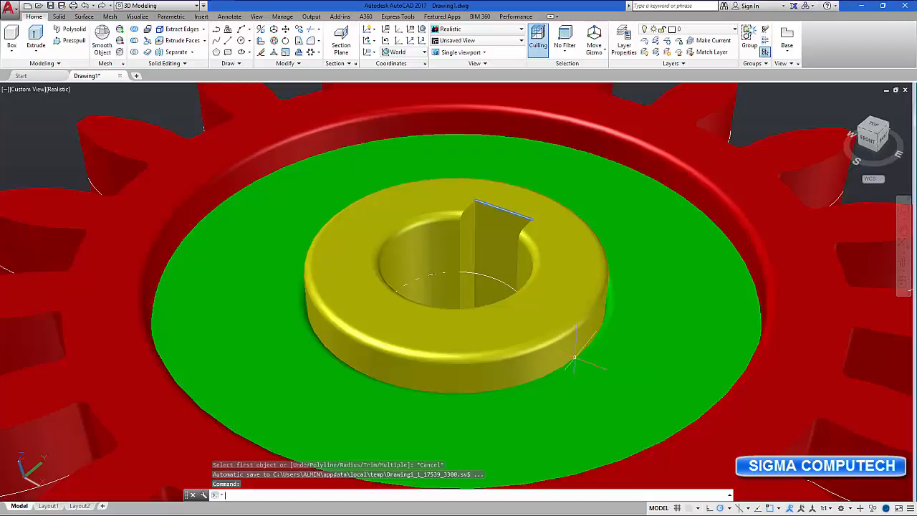
Set the view to Top and turn off Layer1, Layer2 and Layer3 to hide the gear solids
scroll(459, 287, "down", 5)
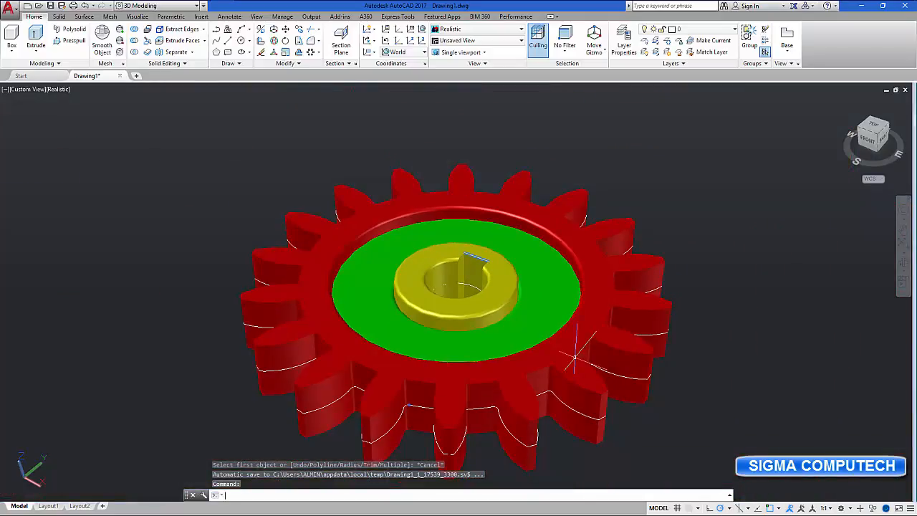
left_click(904, 260)
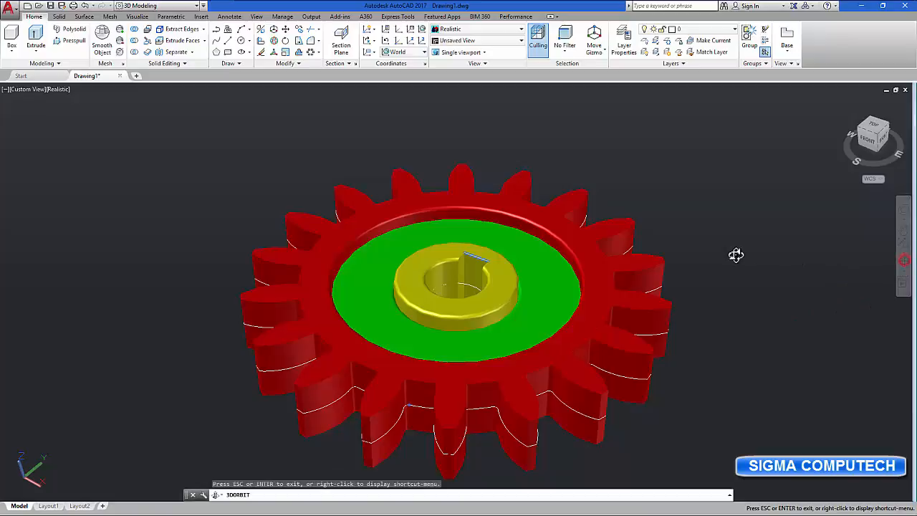
left_click_drag(727, 250, 740, 310)
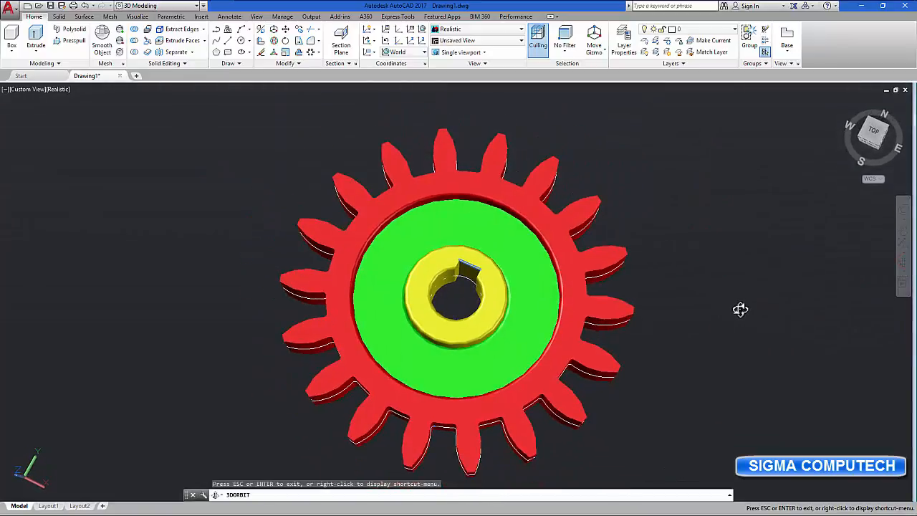
left_click_drag(701, 408, 731, 375)
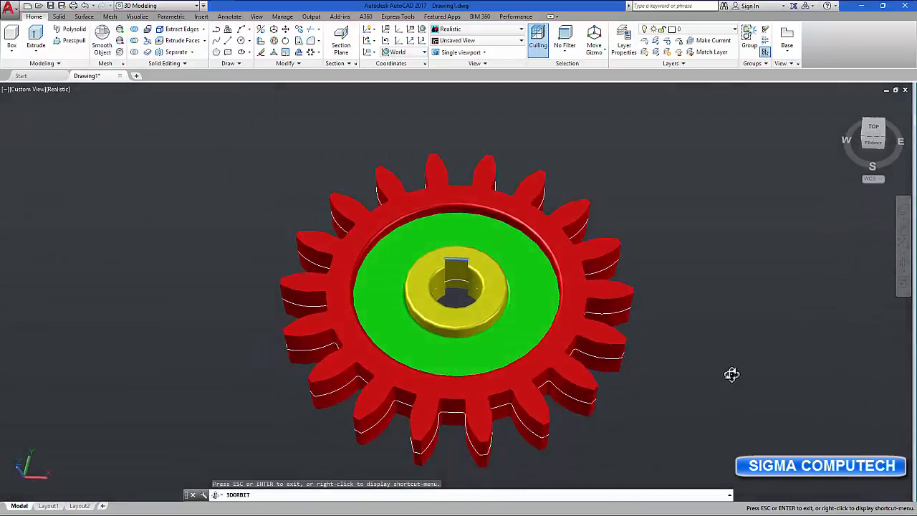
right_click(723, 249)
left_click(733, 254)
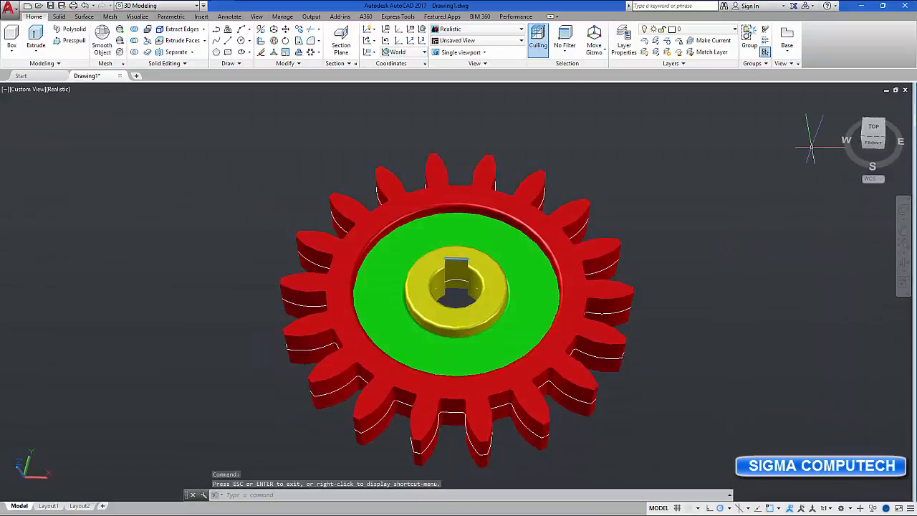
left_click(872, 126)
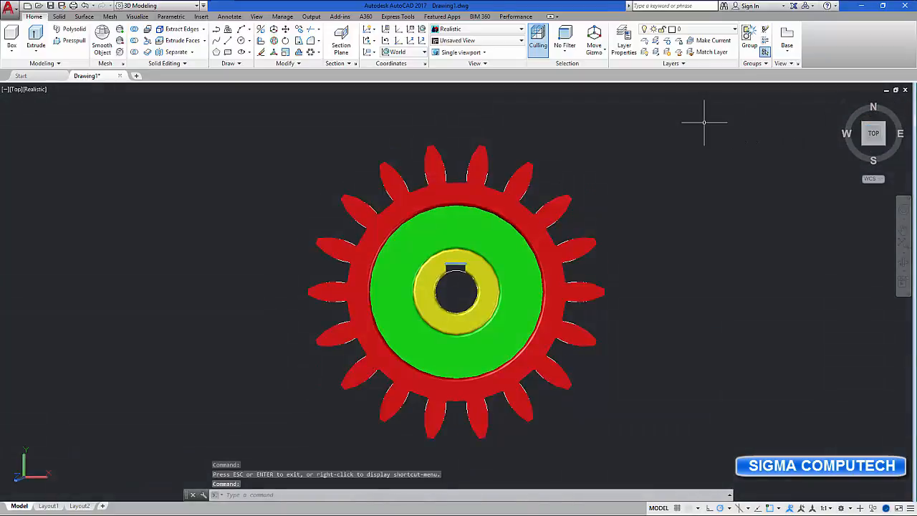
left_click(720, 32)
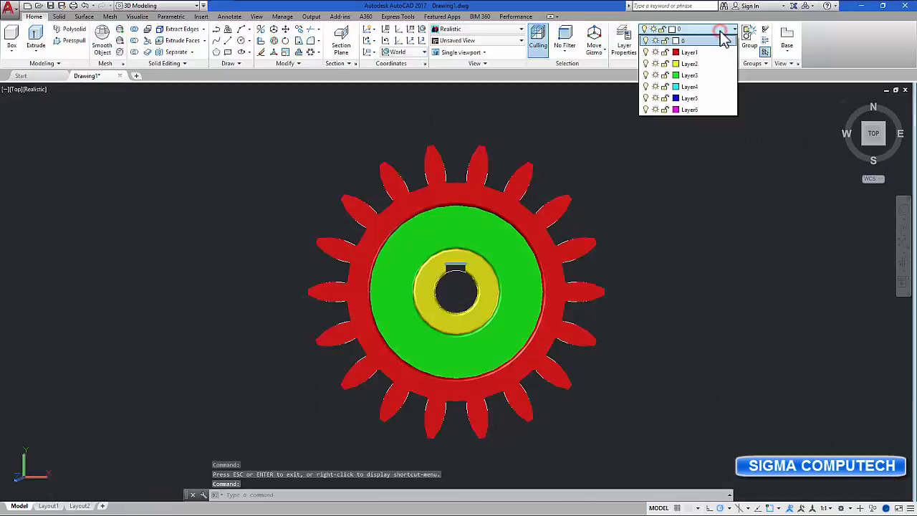
left_click(645, 52)
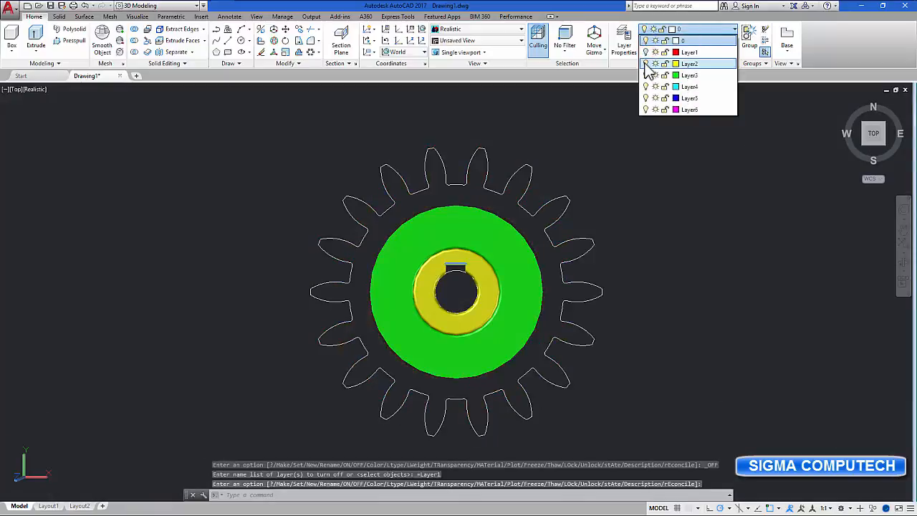
left_click(646, 64)
left_click(646, 75)
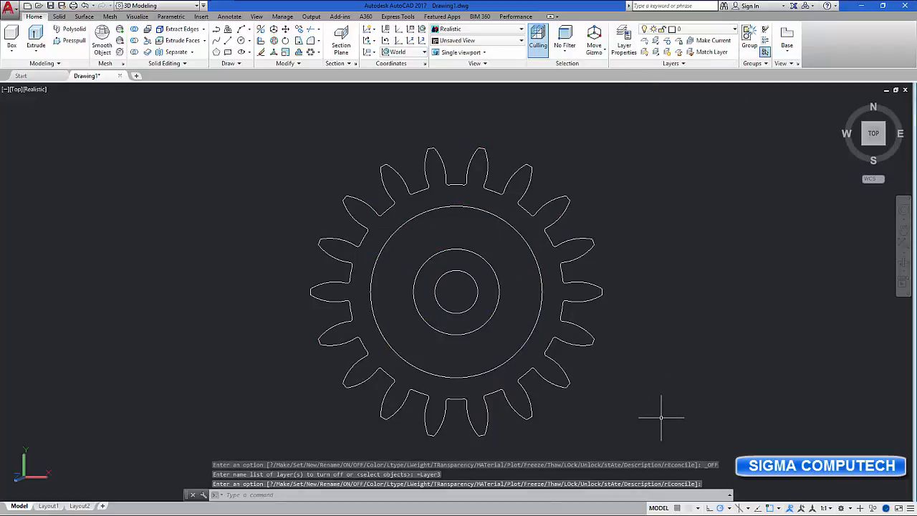
Select the remaining 2D tooth outline and the three construction circles, and erase them
left_click(674, 441)
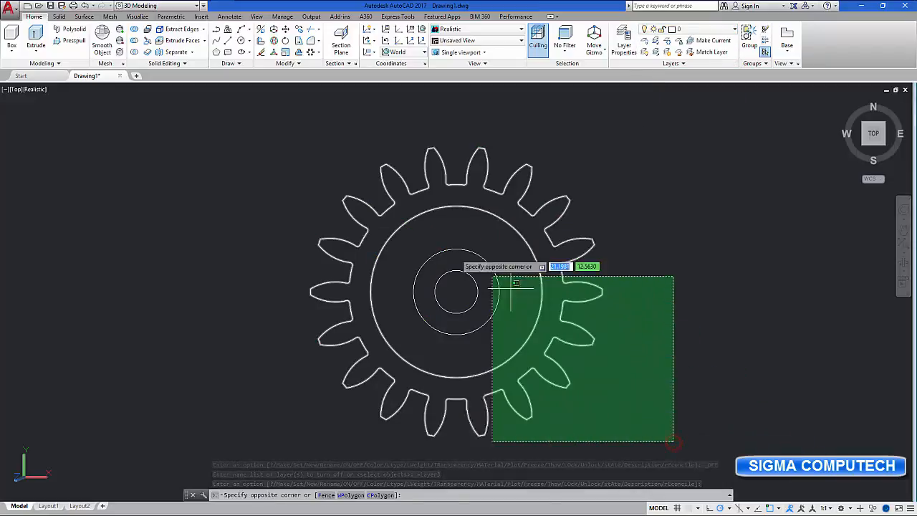
left_click(265, 116)
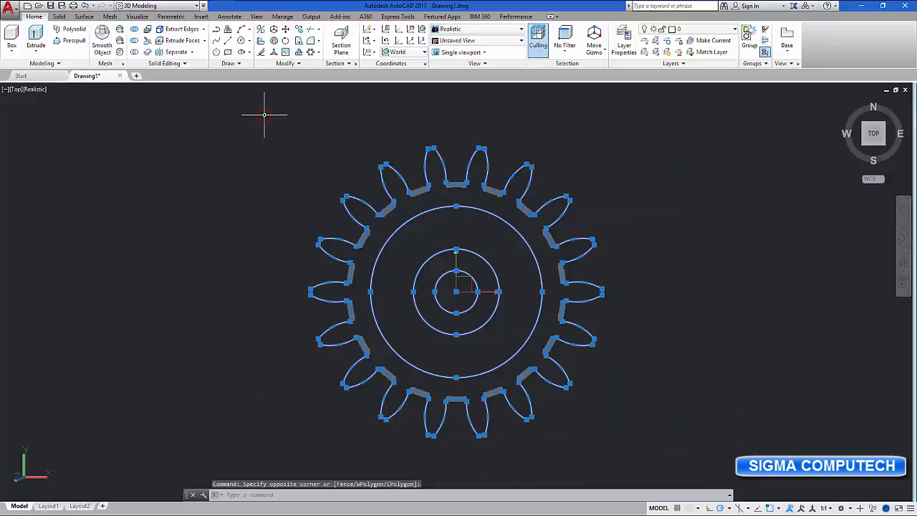
key("Delete")
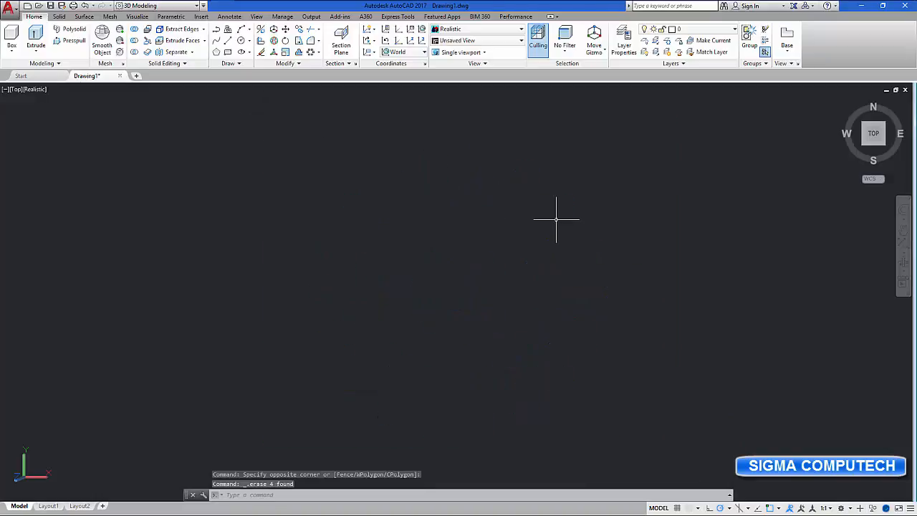
Turn Layer1, Layer2 and Layer3 back on to show the gear solids
left_click(718, 30)
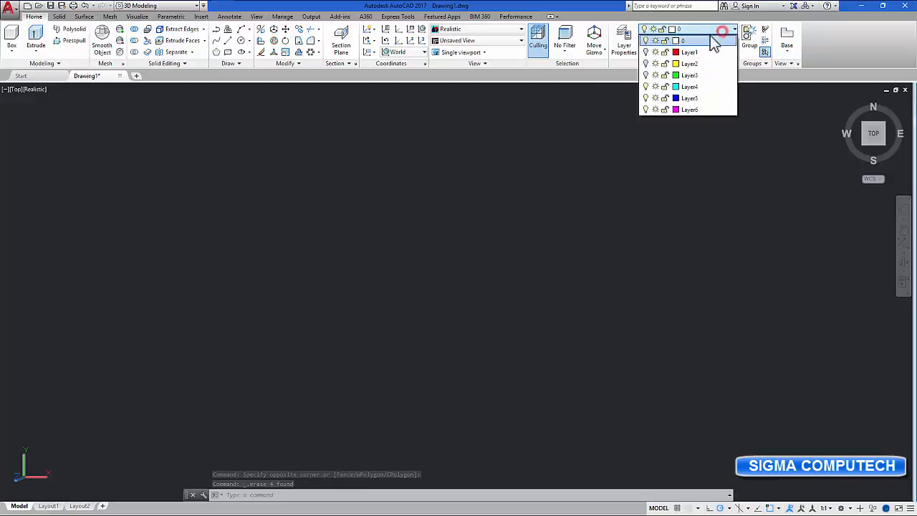
left_click(646, 52)
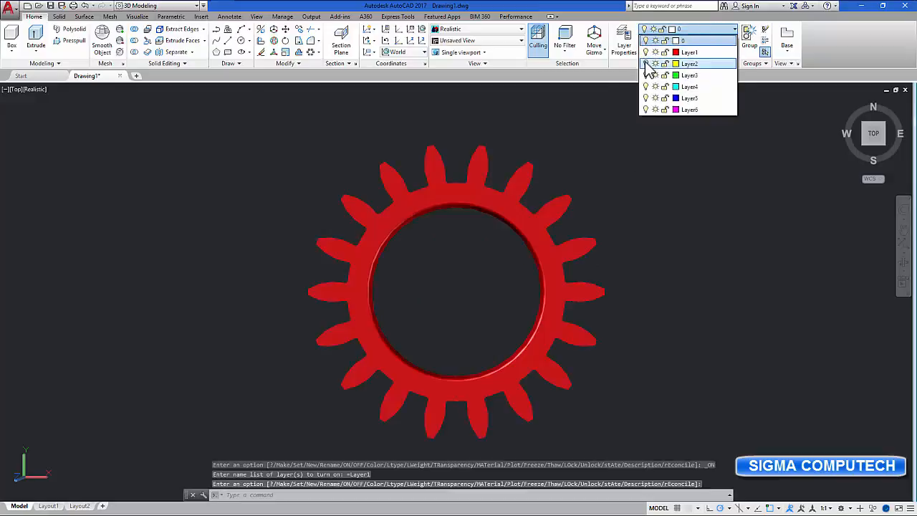
left_click(645, 63)
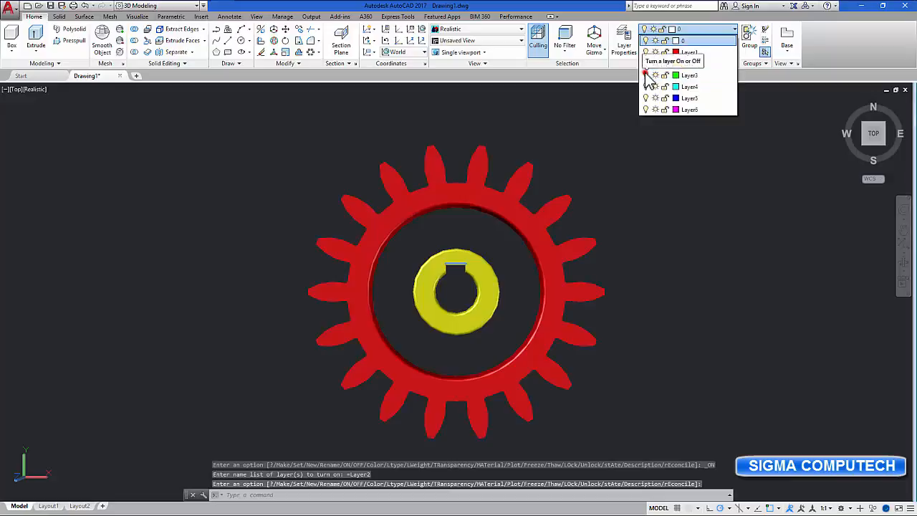
left_click(646, 75)
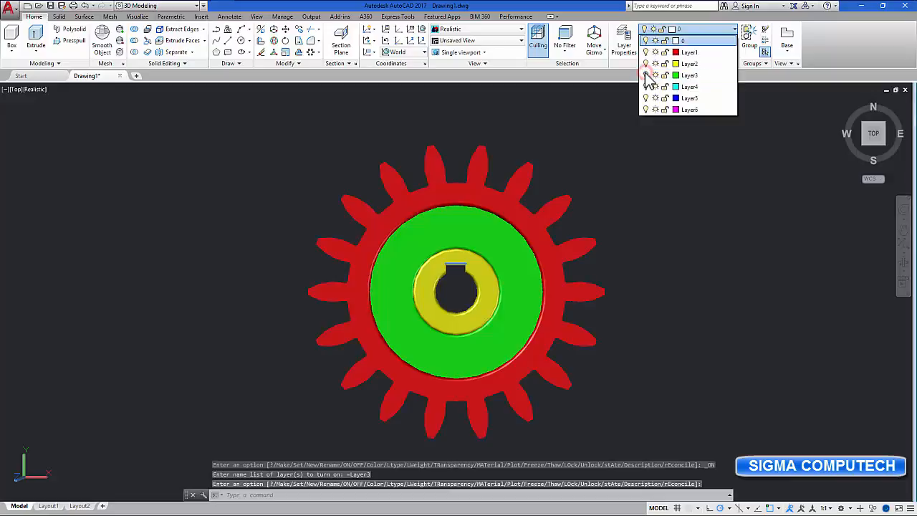
left_click(748, 204)
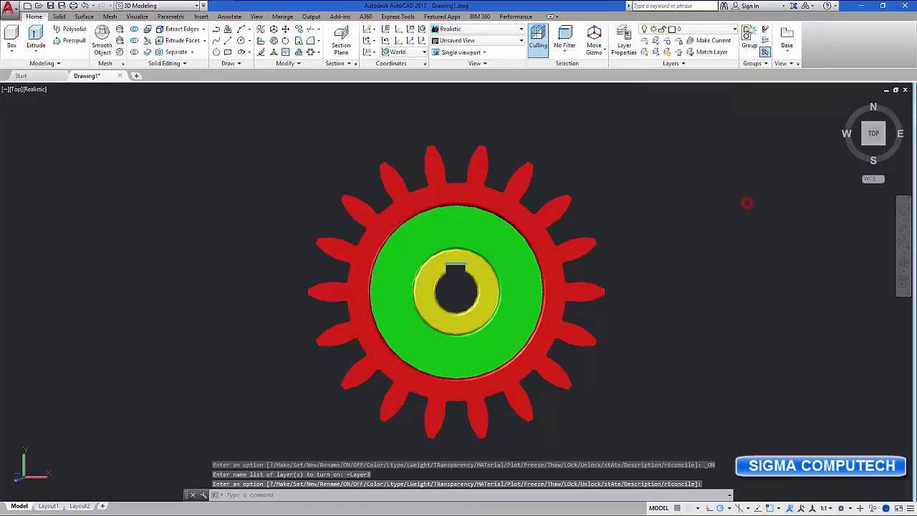
Orbit around the gear to inspect it from several angles, exit the orbit and restore the Top view
left_click(903, 262)
left_click_drag(745, 320, 476, 333)
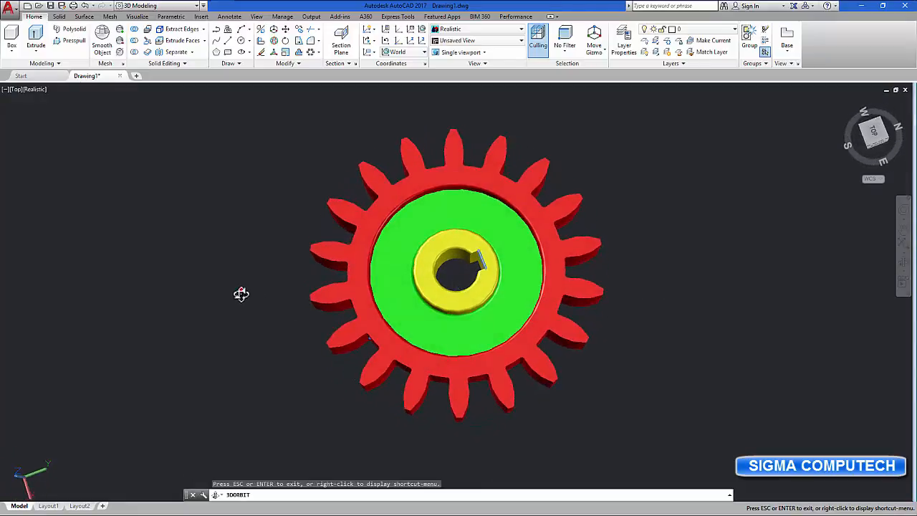
left_click_drag(241, 294, 310, 335)
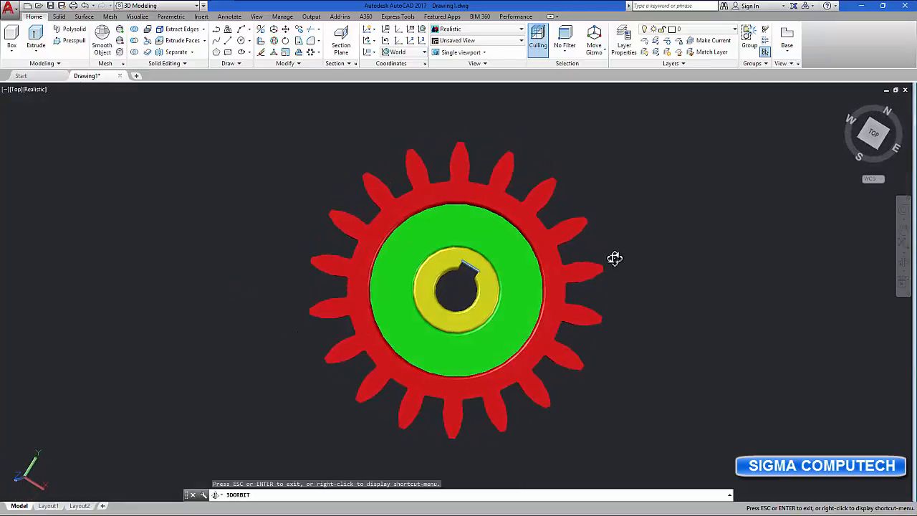
right_click(637, 232)
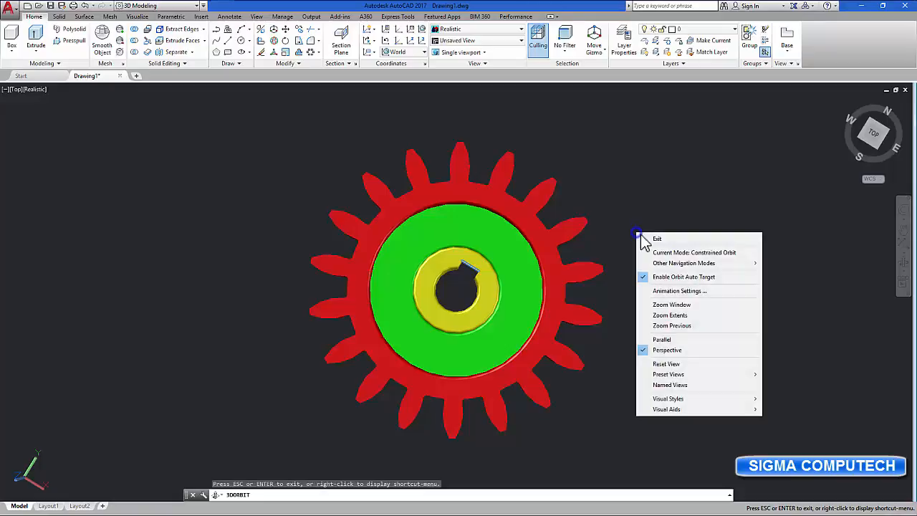
left_click(653, 237)
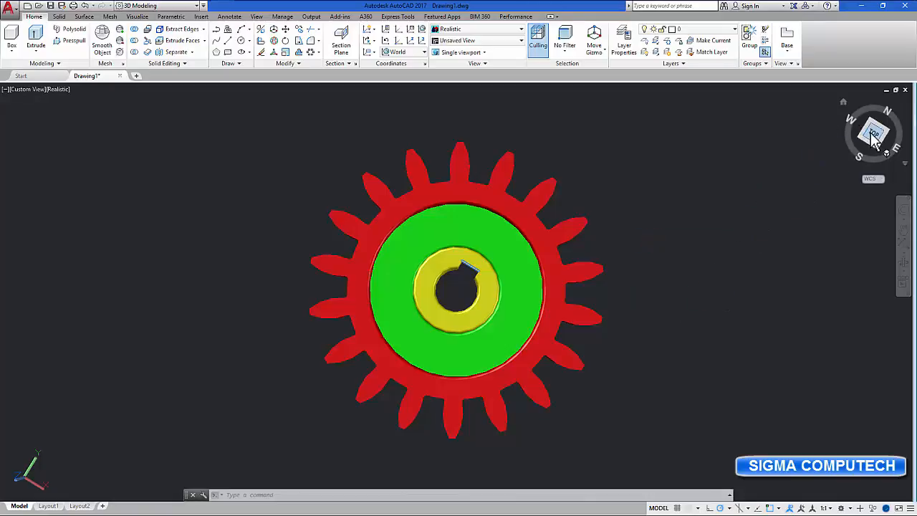
left_click(872, 135)
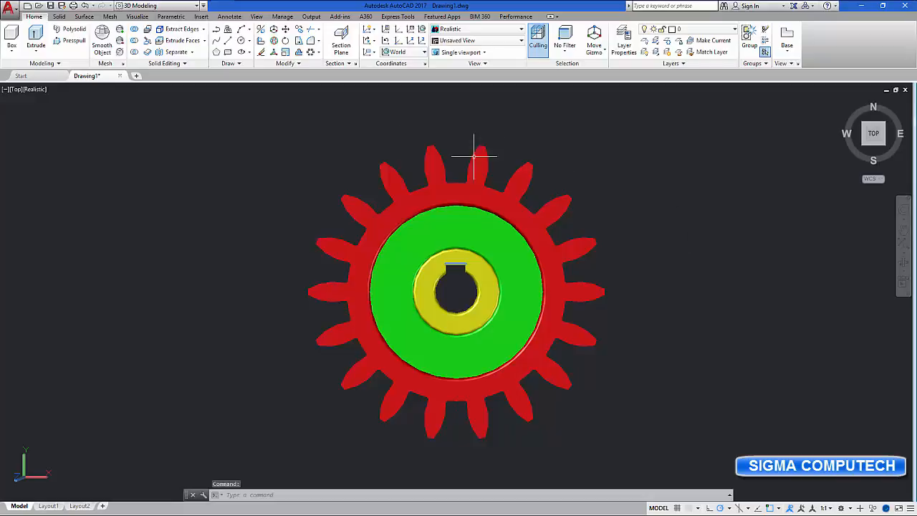
Save the drawing in the Documents folder as "sigma computech" in the AutoCAD 2013 Drawing format
left_click(10, 10)
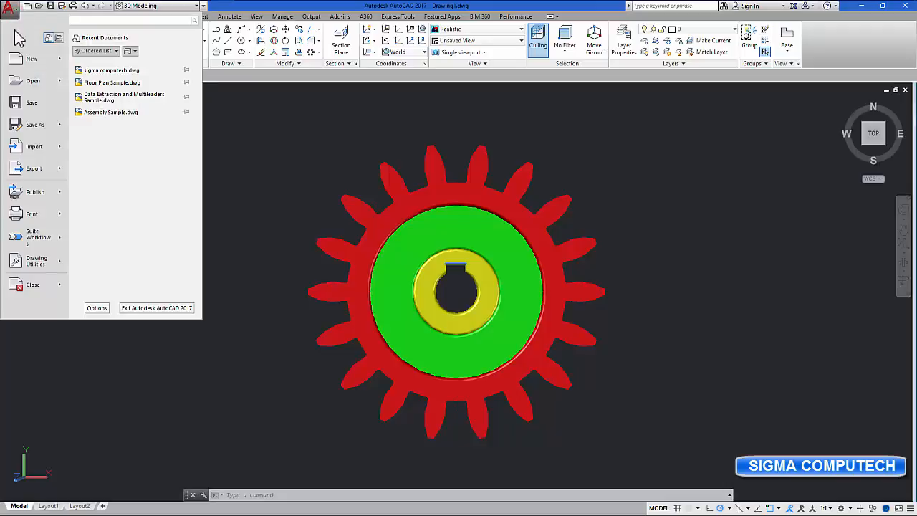
left_click(22, 103)
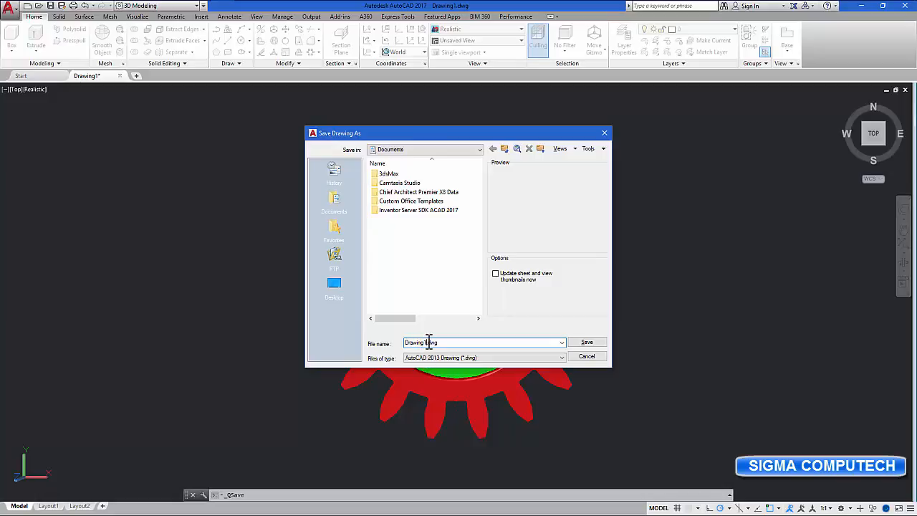
left_click_drag(416, 341, 408, 340)
left_click(589, 343)
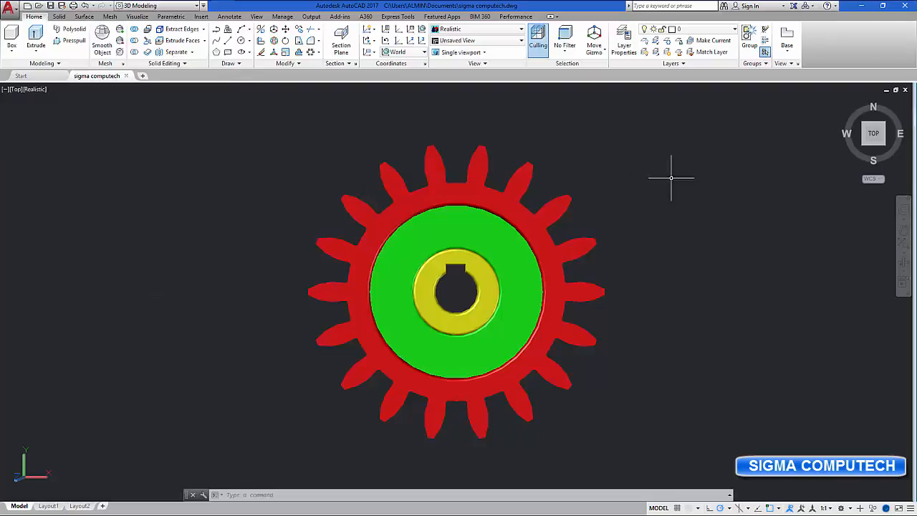
Orbit the saved gear model to examine its teeth, web, hub and keyway from tilted angles
left_click(905, 264)
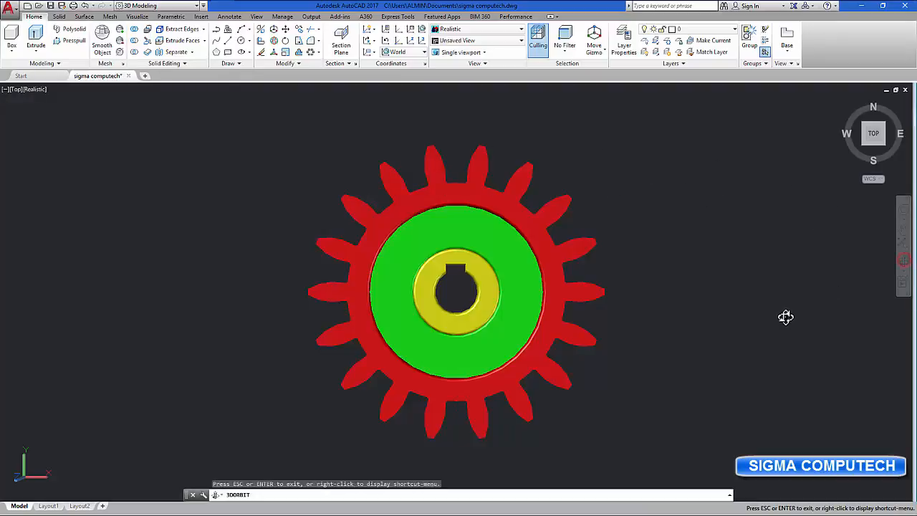
left_click_drag(784, 317, 746, 290)
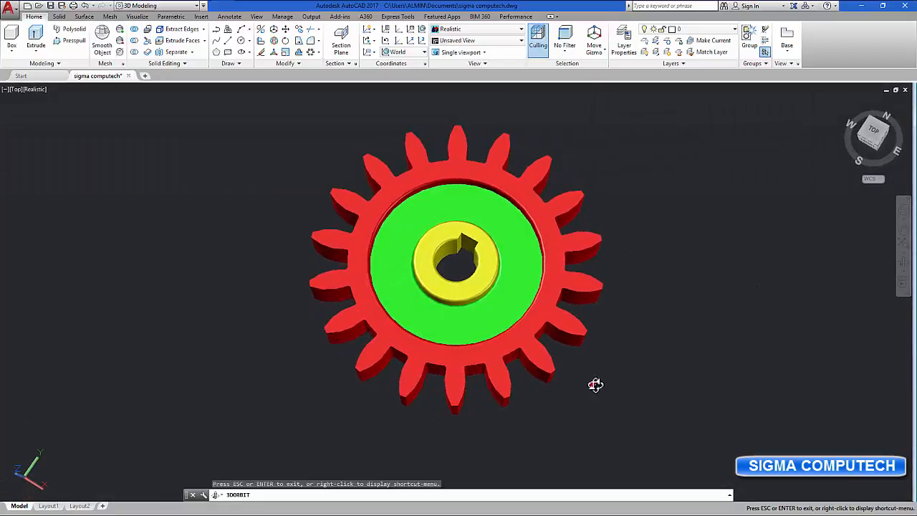
left_click_drag(595, 385, 635, 371)
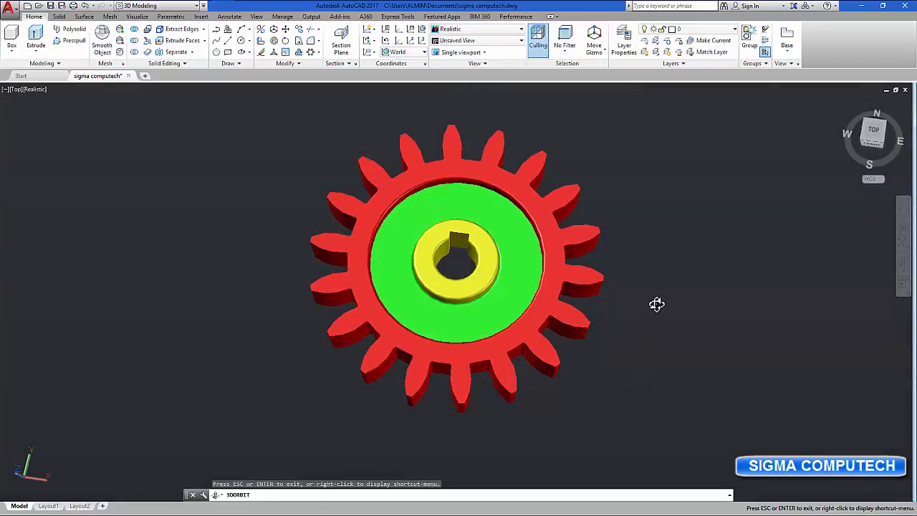